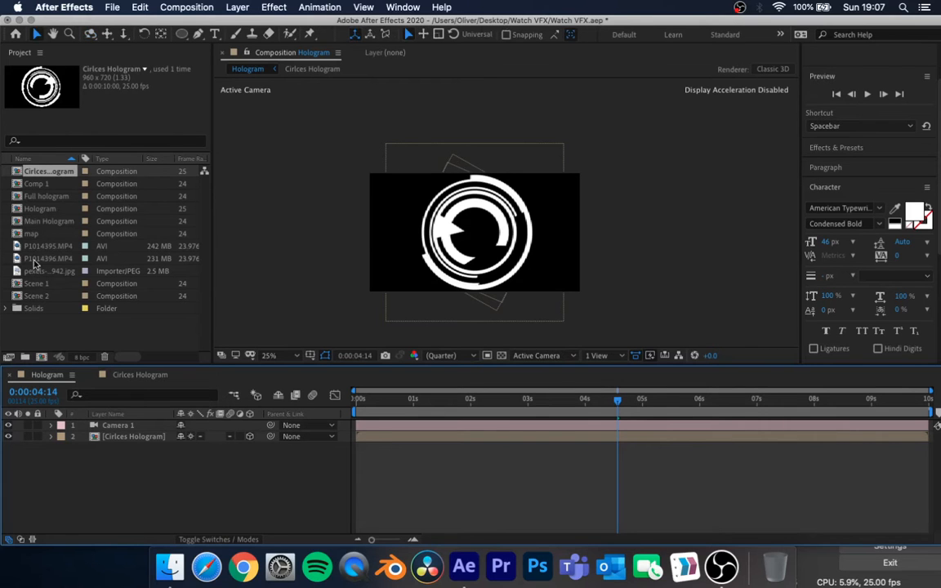
- Review the wrist footage and copy the P1014395.MP4 layer from Scene 1 into the Hologram composition
{"action": "double_click", "coordinate": [36, 259]}
{"action": "double_click", "coordinate": [35, 247]}
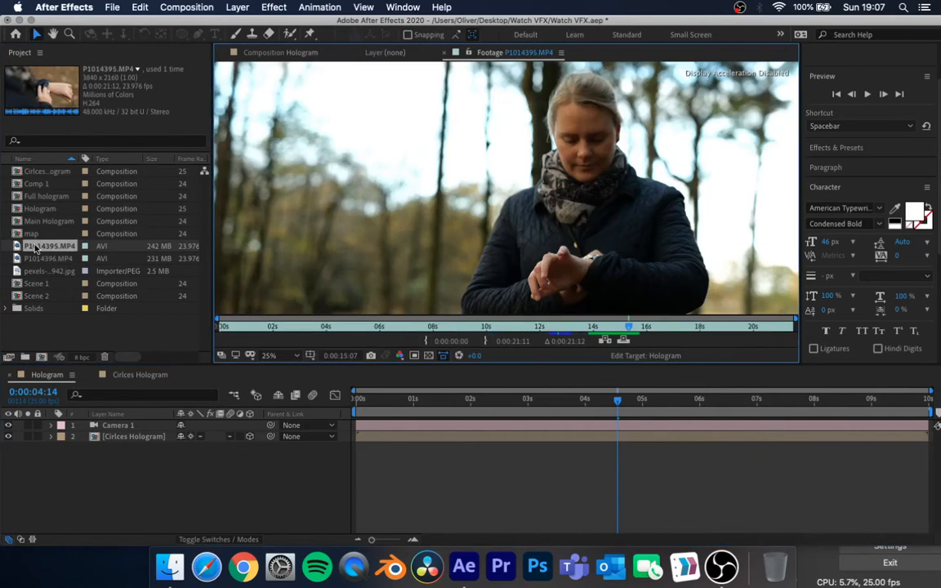
{"action": "scroll", "coordinate": [330, 236], "scroll_direction": "down", "scroll_amount": 1}
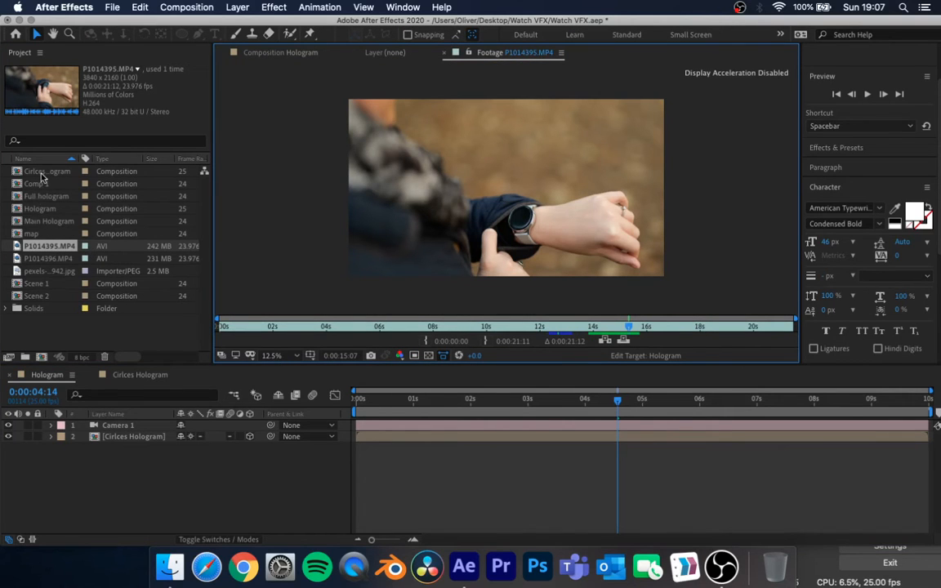
{"action": "double_click", "coordinate": [39, 285]}
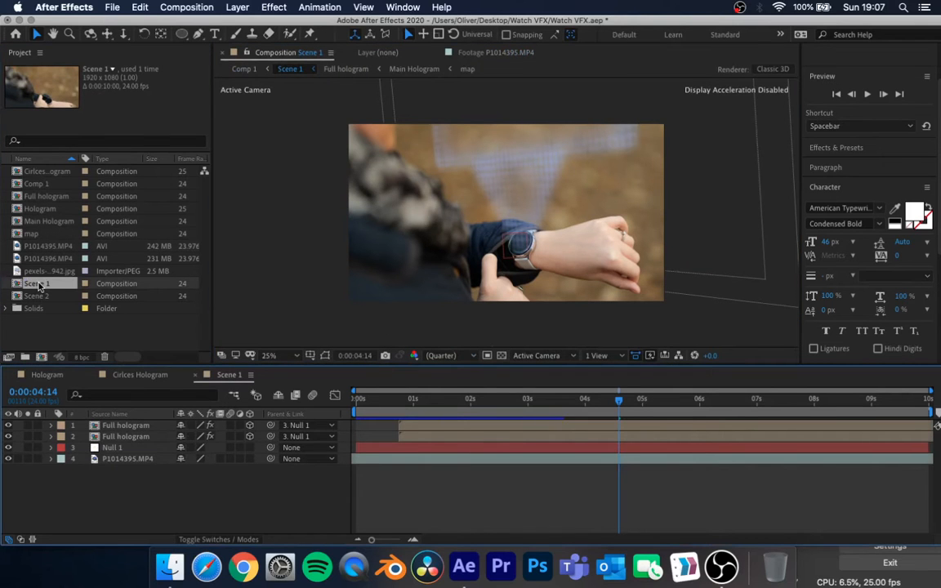
{"action": "left_click", "coordinate": [128, 462]}
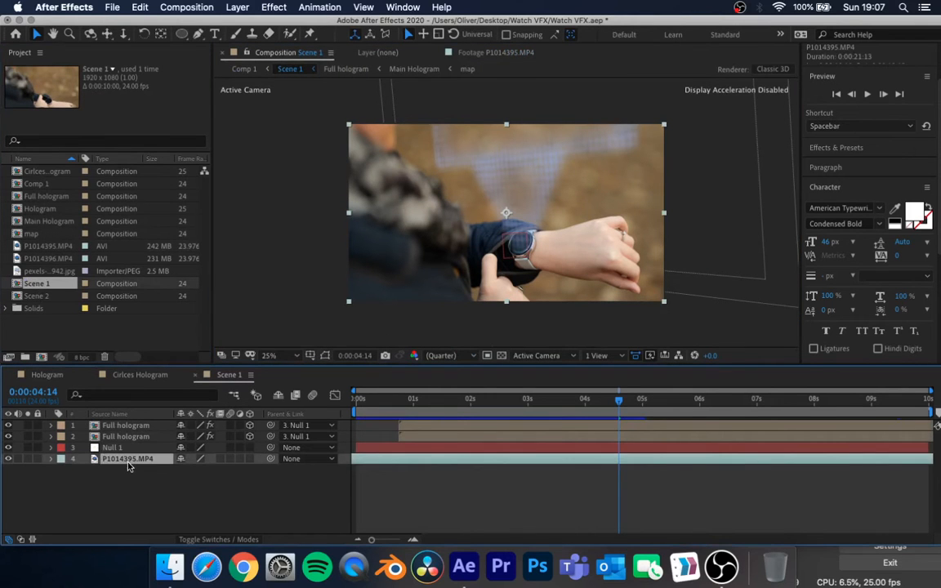
{"action": "key", "text": "super+c"}
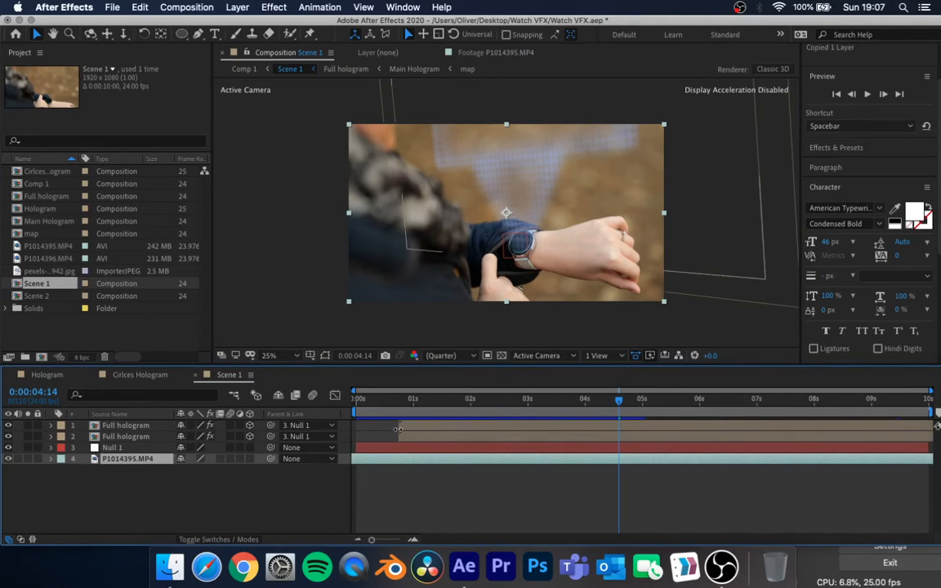
{"action": "left_click", "coordinate": [127, 376]}
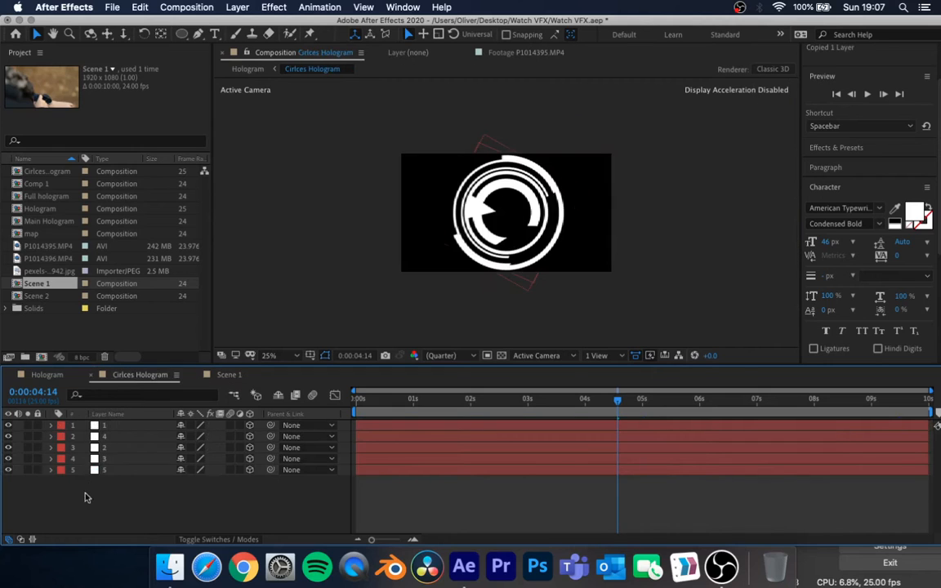
{"action": "left_click", "coordinate": [53, 377]}
{"action": "key", "text": "super+v"}
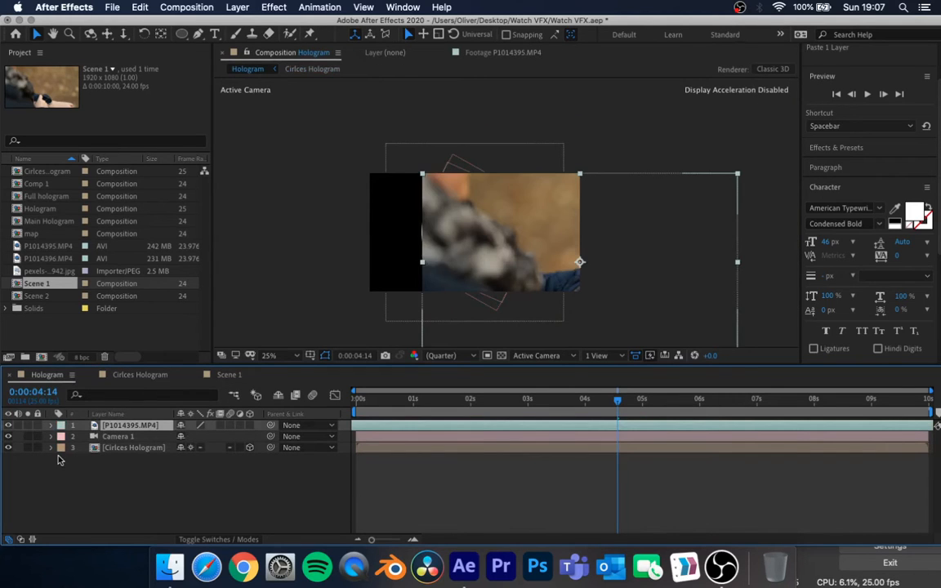
- Place the P1014395.MP4 layer beneath the other layers, scale it to 35%, and position it to fill the frame
{"action": "left_click_drag", "start_coordinate": [119, 426], "coordinate": [118, 490]}
{"action": "left_click_drag", "start_coordinate": [629, 315], "coordinate": [532, 286]}
{"action": "key", "text": "s"}
{"action": "left_click_drag", "start_coordinate": [204, 458], "coordinate": [187, 458]}
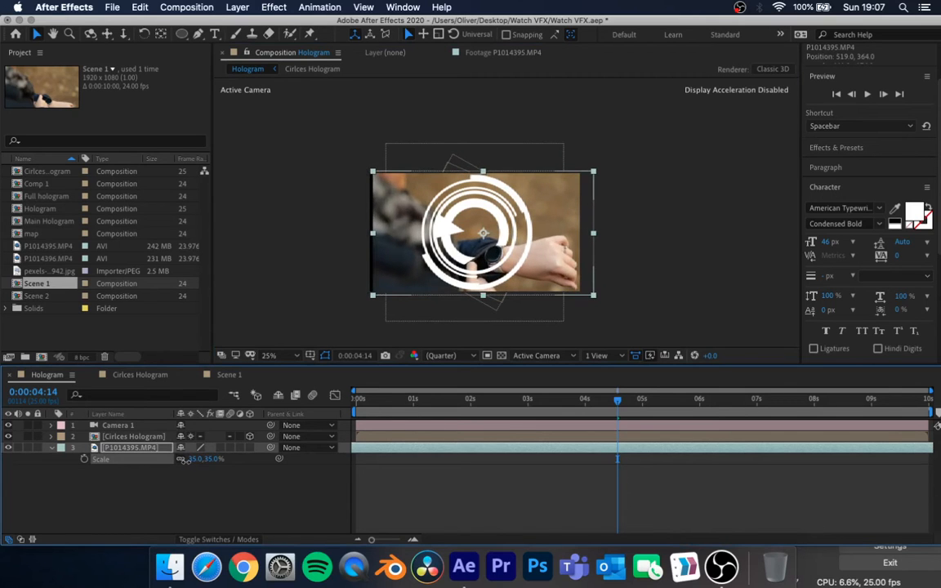
{"action": "left_click_drag", "start_coordinate": [394, 284], "coordinate": [384, 281]}
{"action": "left_click", "coordinate": [108, 486]}
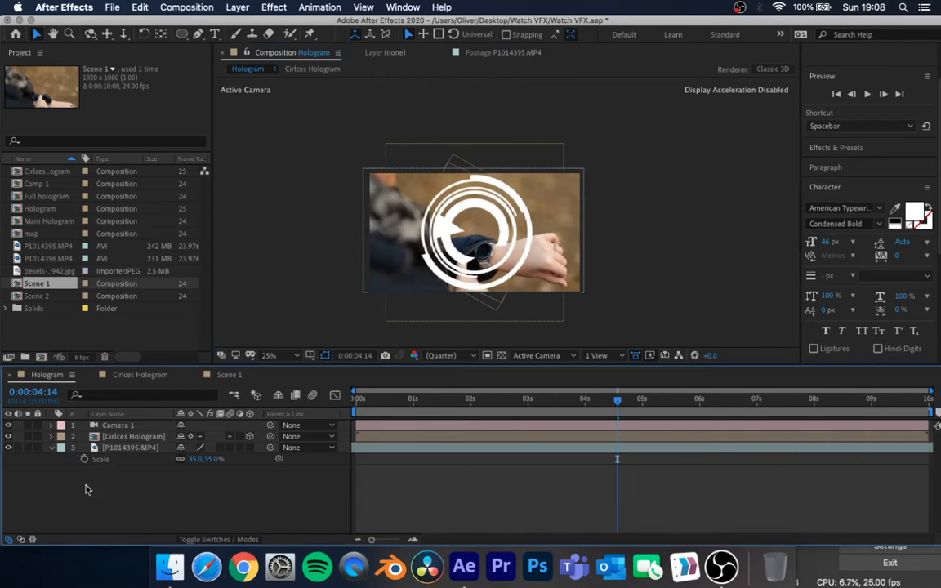
{"action": "left_click", "coordinate": [52, 447]}
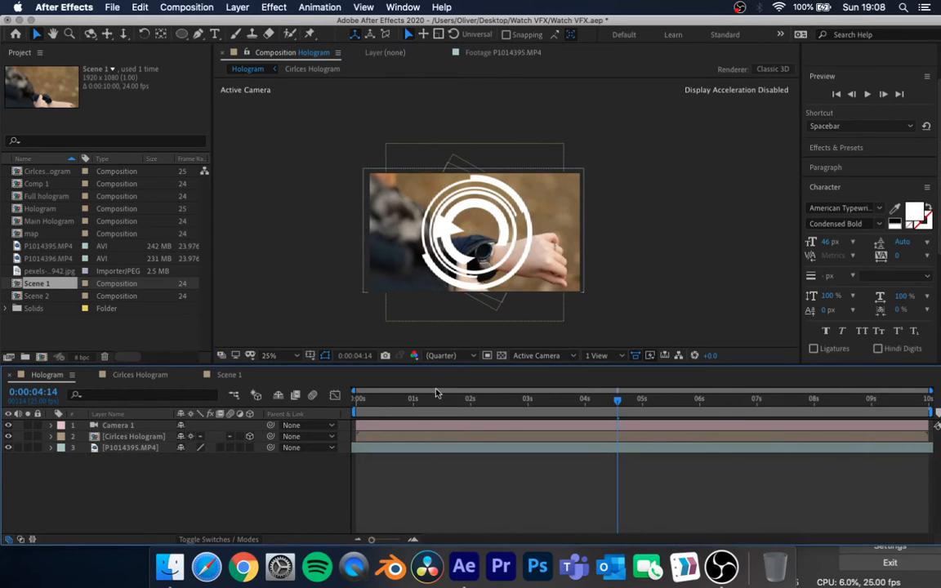
- Hide the Camera 1 and Cirlces Hologram layers and preview the watch footage from the start, stopping at 0:00:03:13
{"action": "left_click_drag", "start_coordinate": [433, 400], "coordinate": [336, 395]}
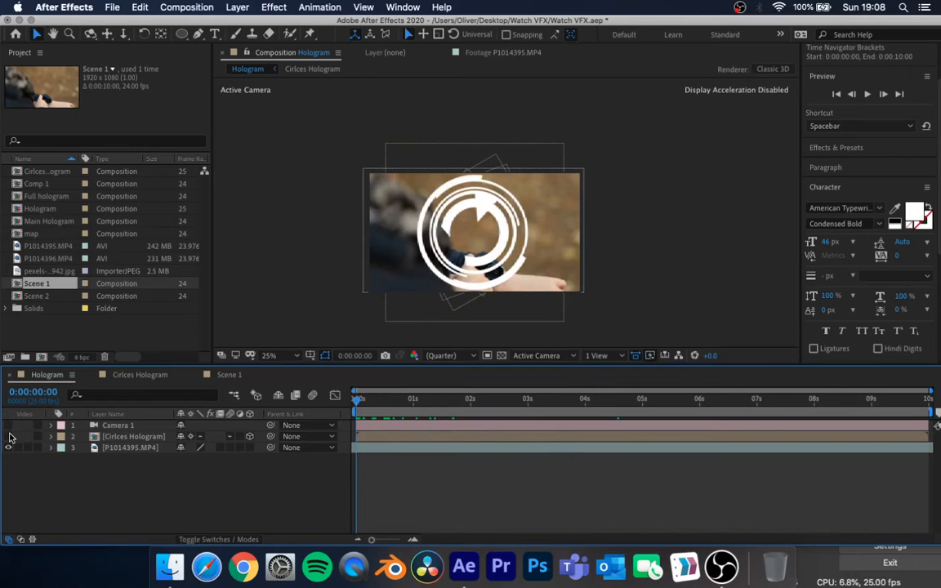
{"action": "left_click", "coordinate": [9, 437]}
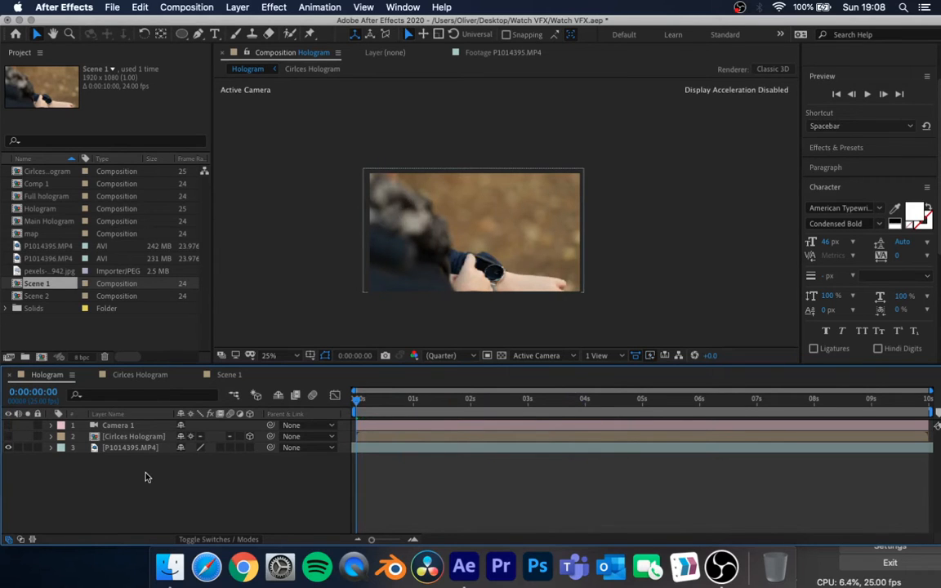
{"action": "left_click", "coordinate": [133, 449]}
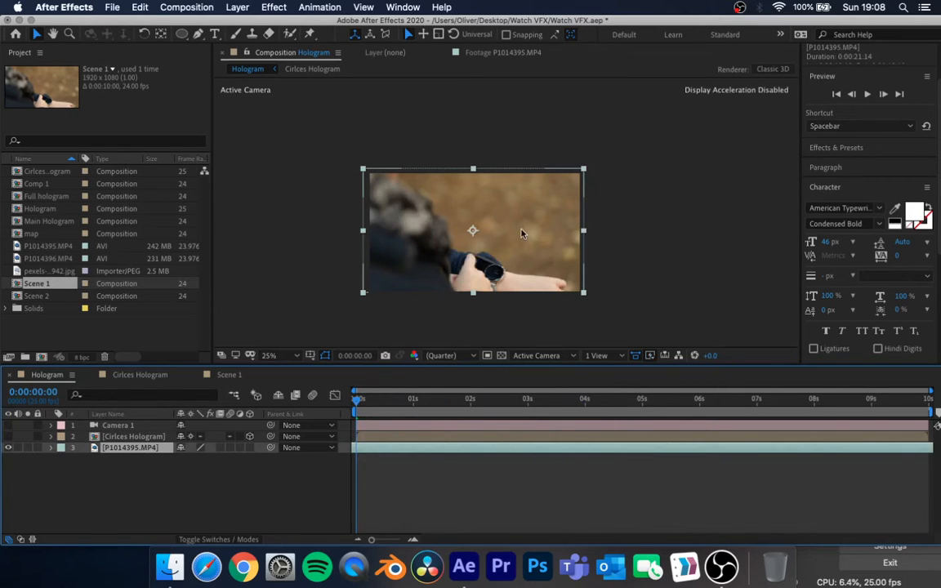
{"action": "scroll", "coordinate": [510, 261], "scroll_direction": "up", "scroll_amount": 2}
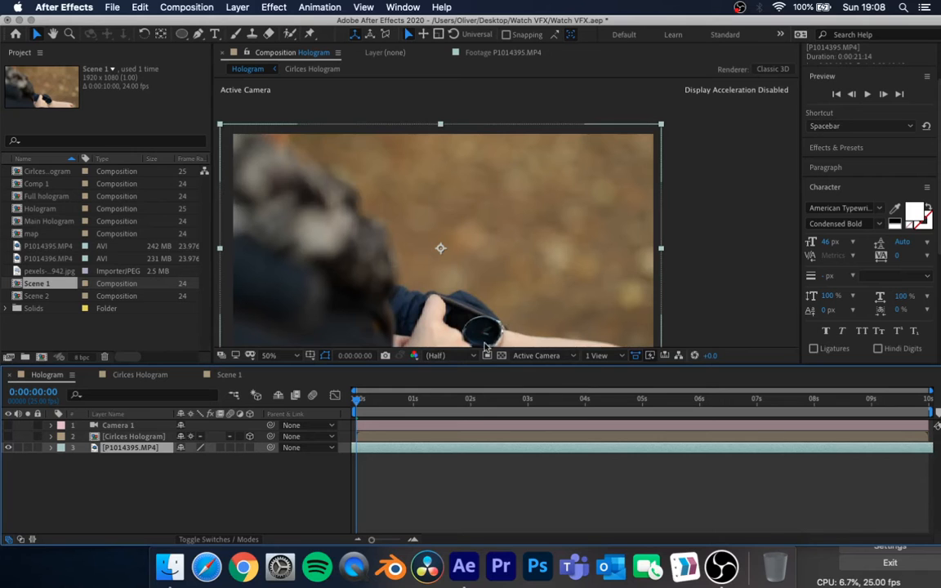
{"action": "left_click_drag", "start_coordinate": [700, 285], "coordinate": [728, 242]}
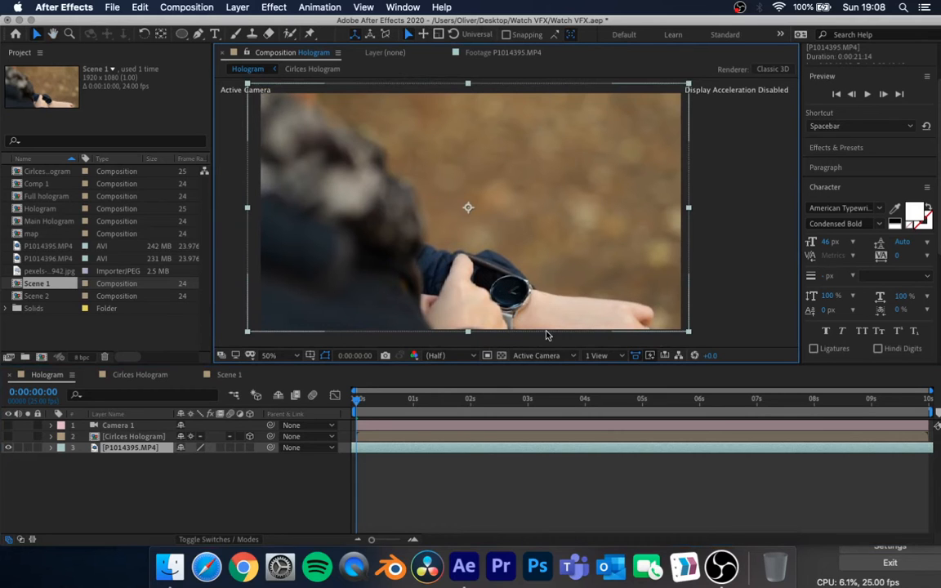
{"action": "key", "text": "space"}
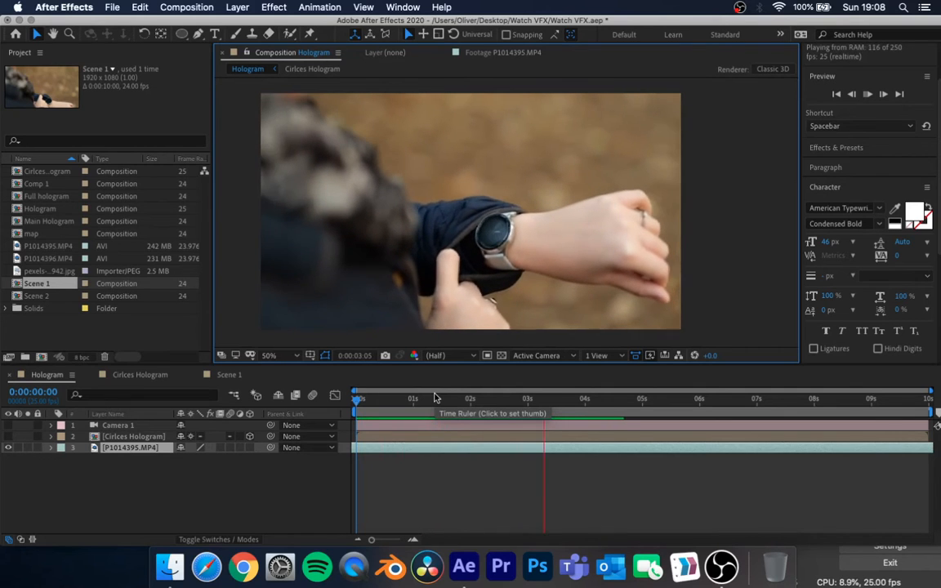
{"action": "key", "text": "space"}
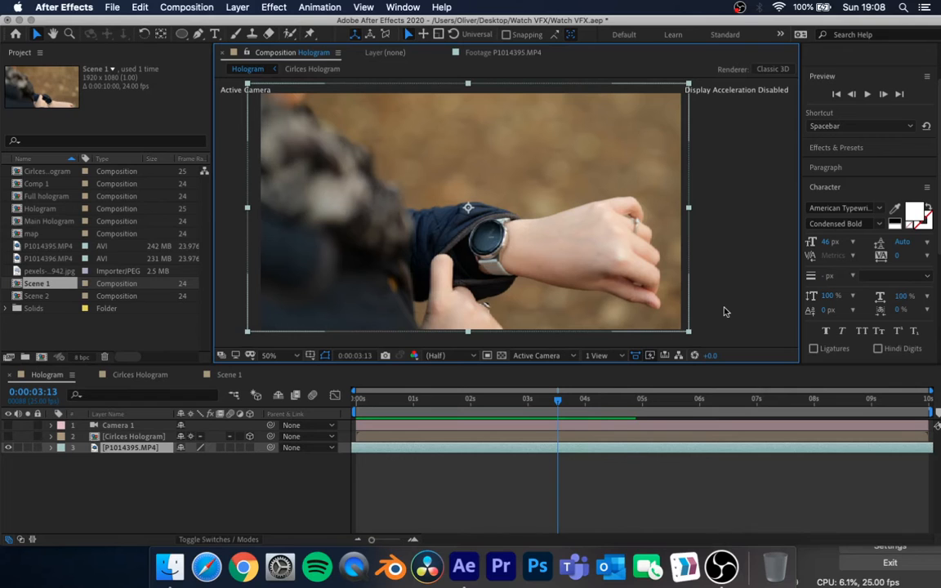
- Start Track Motion on P1014395.MP4, place Track Point 1 at the watch strap's right corner below the face, and enlarge its regions
{"action": "scroll", "coordinate": [857, 216], "scroll_direction": "down", "scroll_amount": 5}
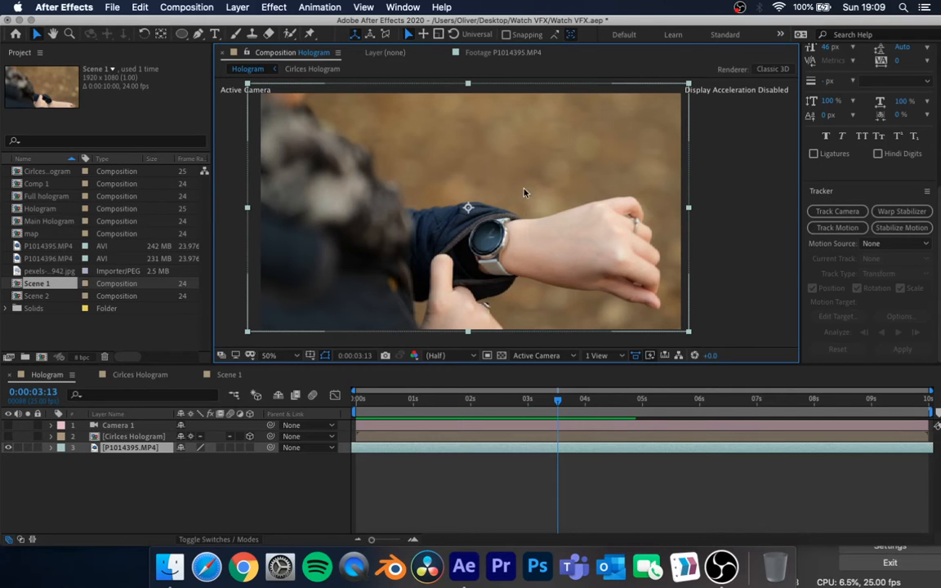
{"action": "left_click", "coordinate": [834, 229]}
{"action": "scroll", "coordinate": [506, 187], "scroll_direction": "down", "scroll_amount": 2}
{"action": "scroll", "coordinate": [506, 187], "scroll_direction": "up", "scroll_amount": 2}
{"action": "scroll", "coordinate": [506, 190], "scroll_direction": "up", "scroll_amount": 2}
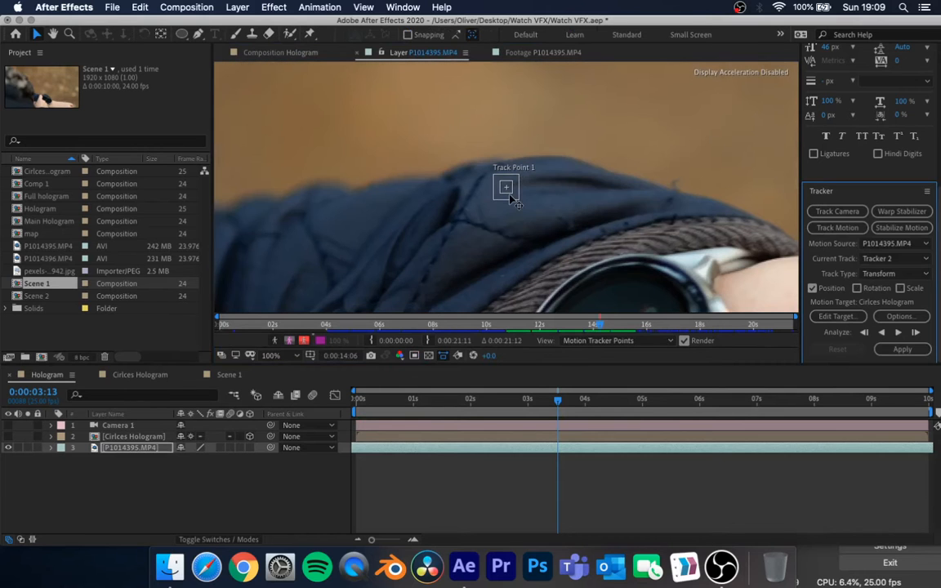
{"action": "left_click_drag", "start_coordinate": [516, 204], "coordinate": [684, 267]}
{"action": "left_click", "coordinate": [693, 280]}
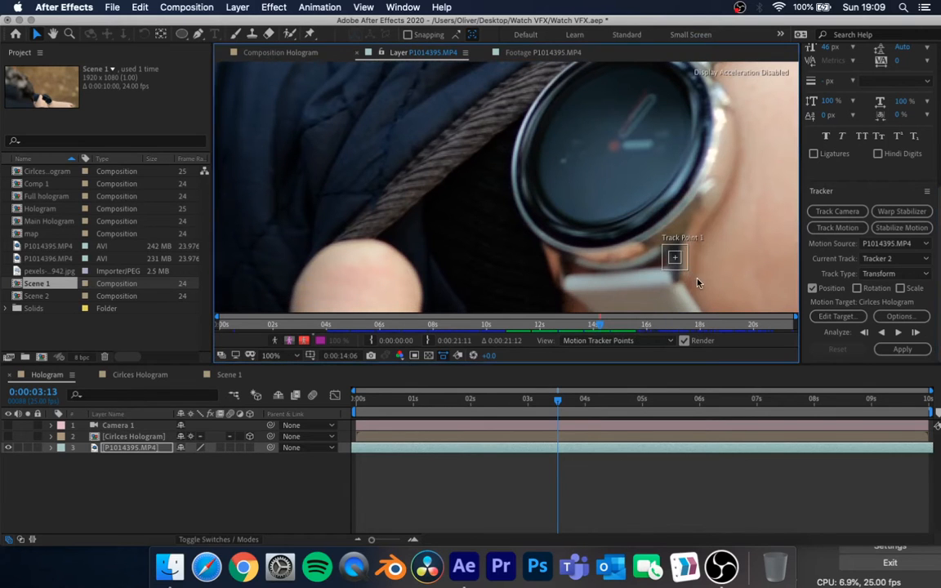
{"action": "mouse_move", "coordinate": [686, 275]}
{"action": "left_mouse_down"}
{"action": "mouse_move", "coordinate": [707, 284]}
{"action": "mouse_move", "coordinate": [688, 272]}
{"action": "left_mouse_up"}
- Enable rotation and scale tracking, fit Track Point 2 to the strap's left corner, and widen Track Point 1's inner region
{"action": "left_click", "coordinate": [856, 288]}
{"action": "left_click", "coordinate": [900, 289]}
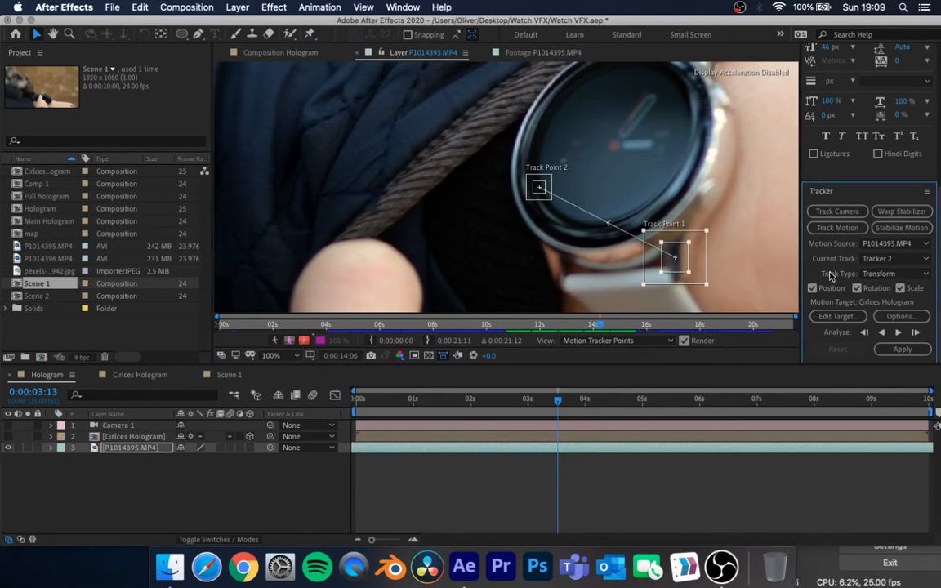
{"action": "left_click", "coordinate": [541, 189]}
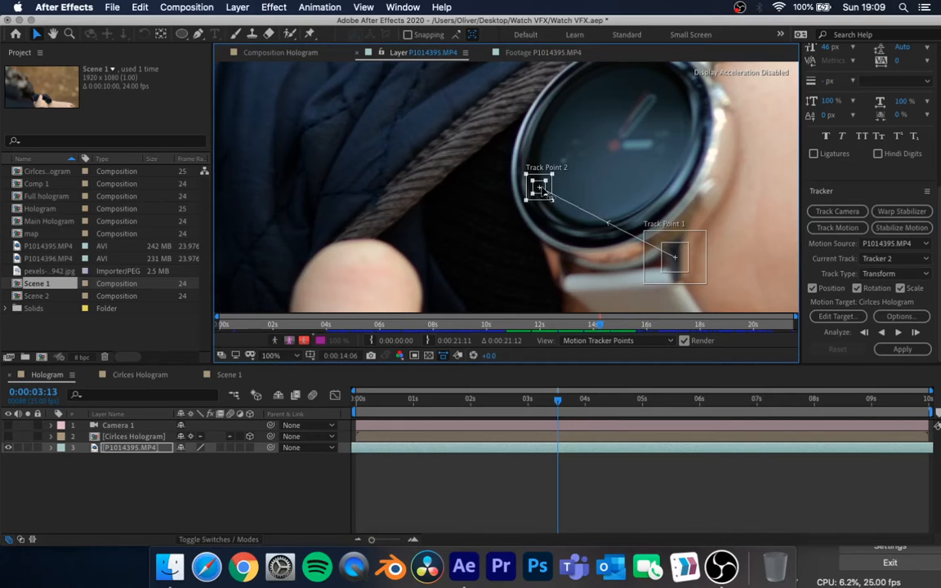
{"action": "left_click_drag", "start_coordinate": [541, 189], "coordinate": [570, 279]}
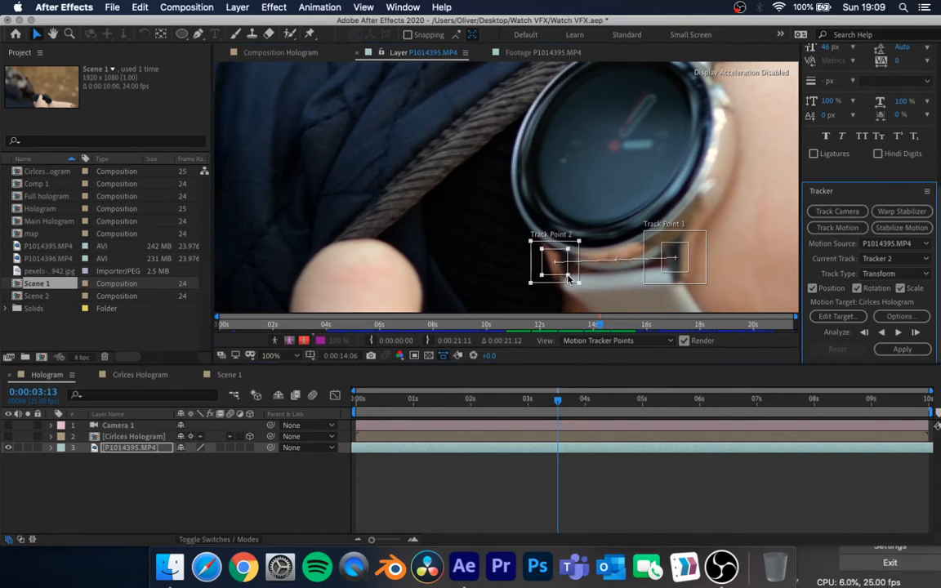
{"action": "left_click", "coordinate": [687, 273]}
{"action": "left_click_drag", "start_coordinate": [688, 273], "coordinate": [694, 271]}
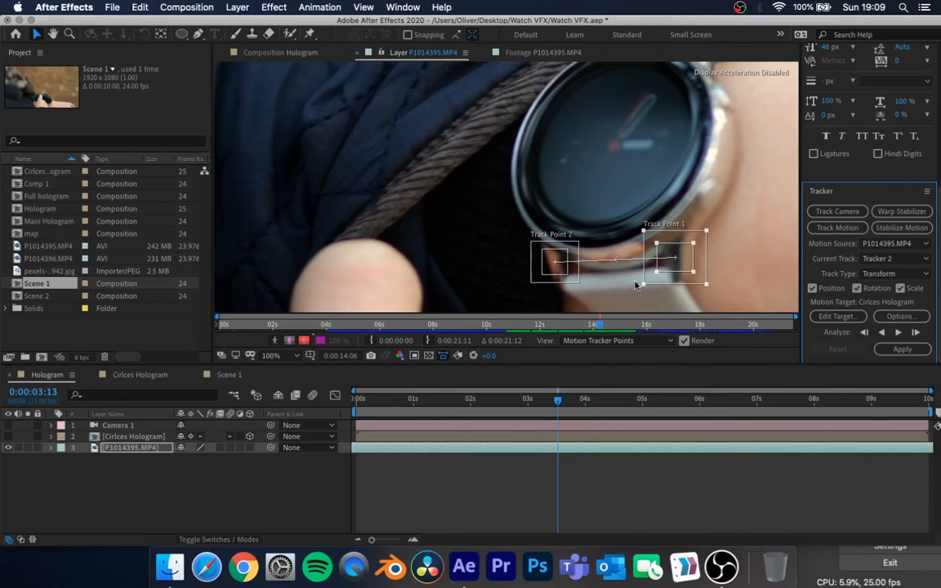
- Add a null object to the Hologram composition and set it as the tracker's motion target
{"action": "right_click", "coordinate": [220, 483]}
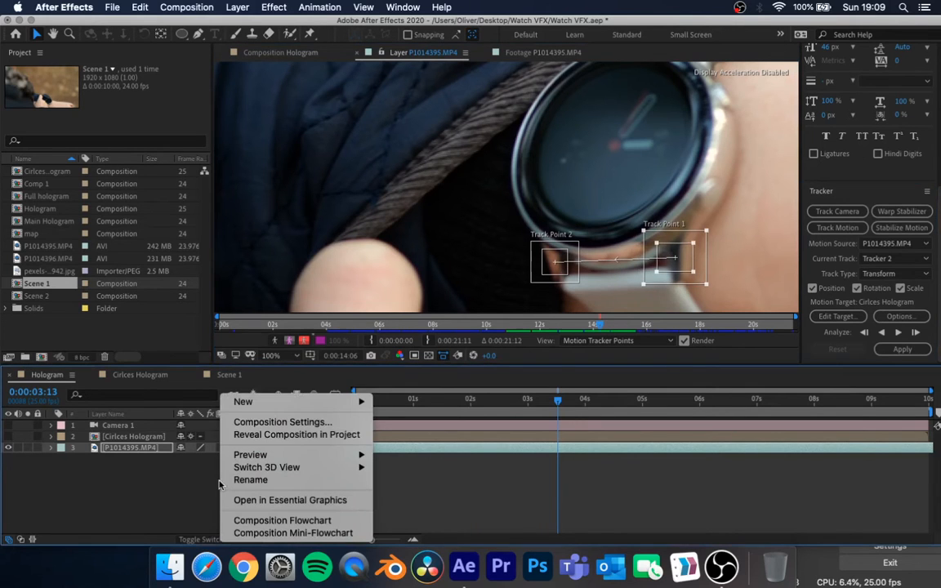
{"action": "mouse_move", "coordinate": [272, 402]}
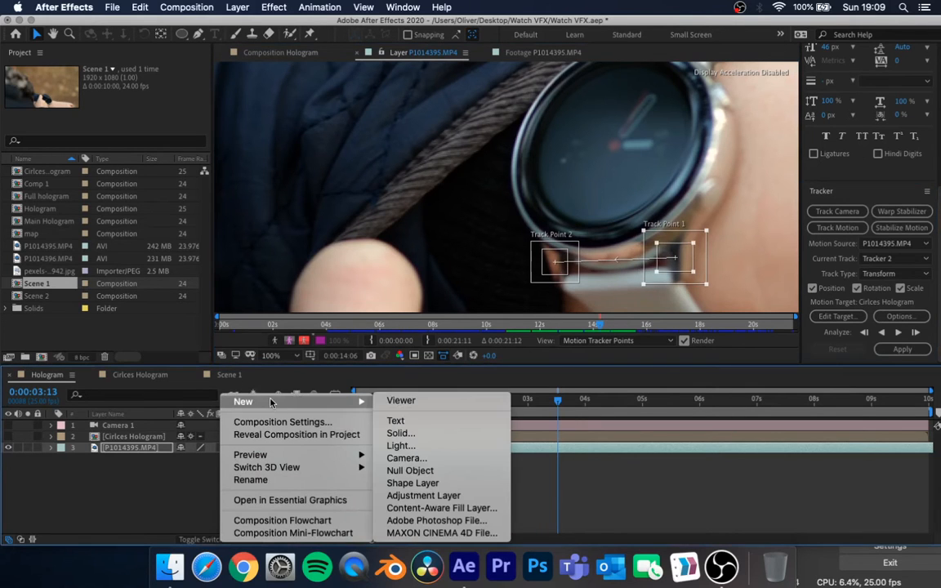
{"action": "left_click", "coordinate": [400, 471]}
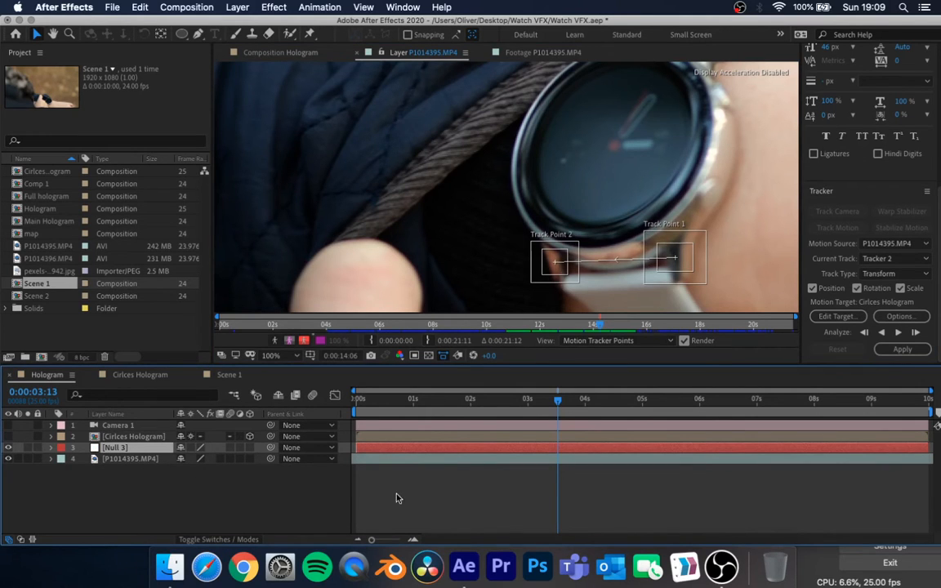
{"action": "left_click", "coordinate": [835, 318]}
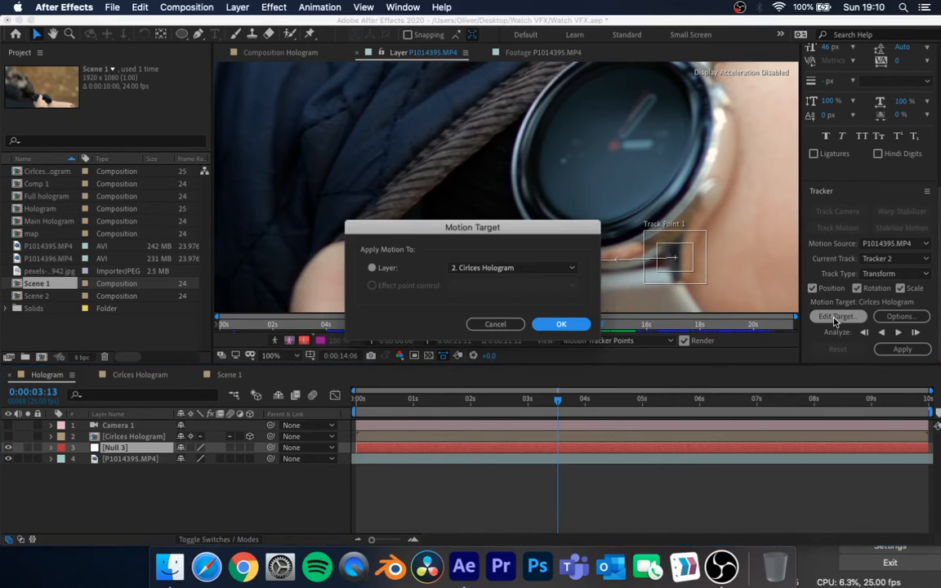
{"action": "left_click", "coordinate": [474, 267]}
{"action": "left_click", "coordinate": [461, 281]}
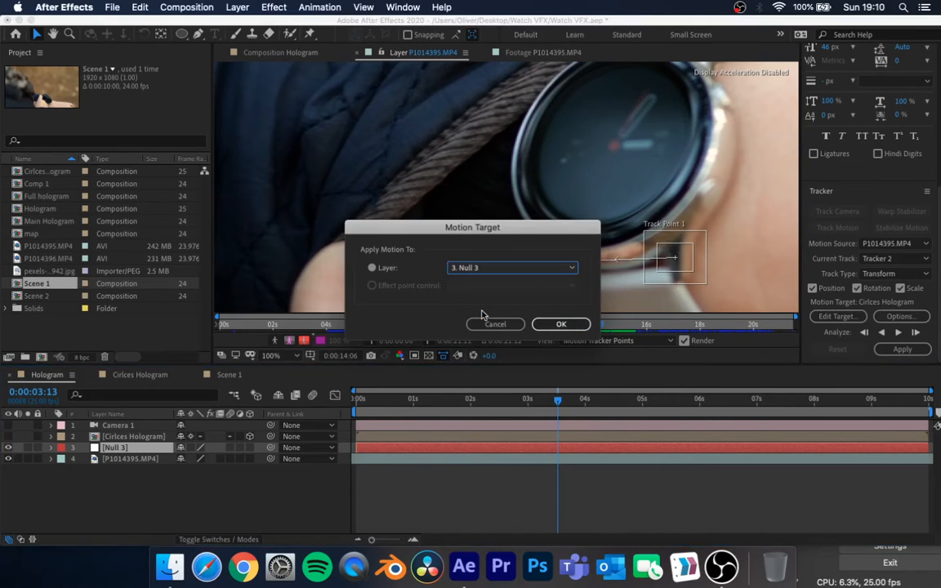
{"action": "left_click", "coordinate": [559, 323]}
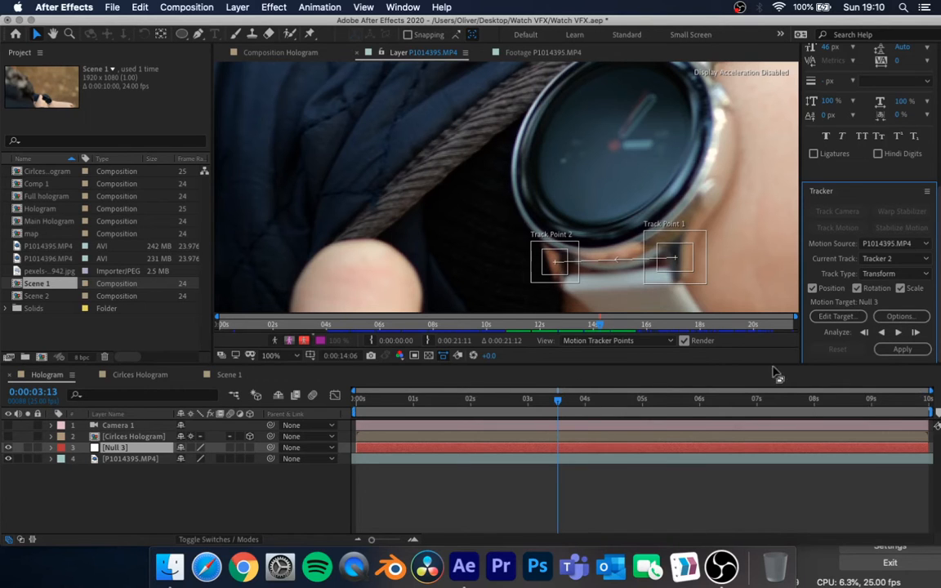
- Analyze the two track points forward to 0:00:04:22 and backward to 0:00:01:23, undoing a trial shift of Track Point 2
{"action": "key", "text": "comma"}
{"action": "key", "text": "comma"}
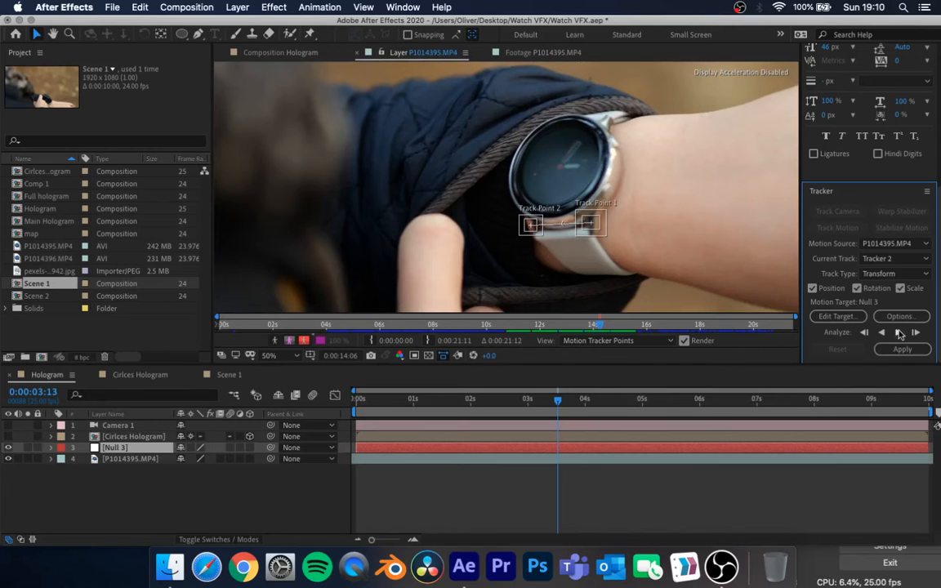
{"action": "left_click", "coordinate": [909, 349]}
{"action": "left_click", "coordinate": [896, 333]}
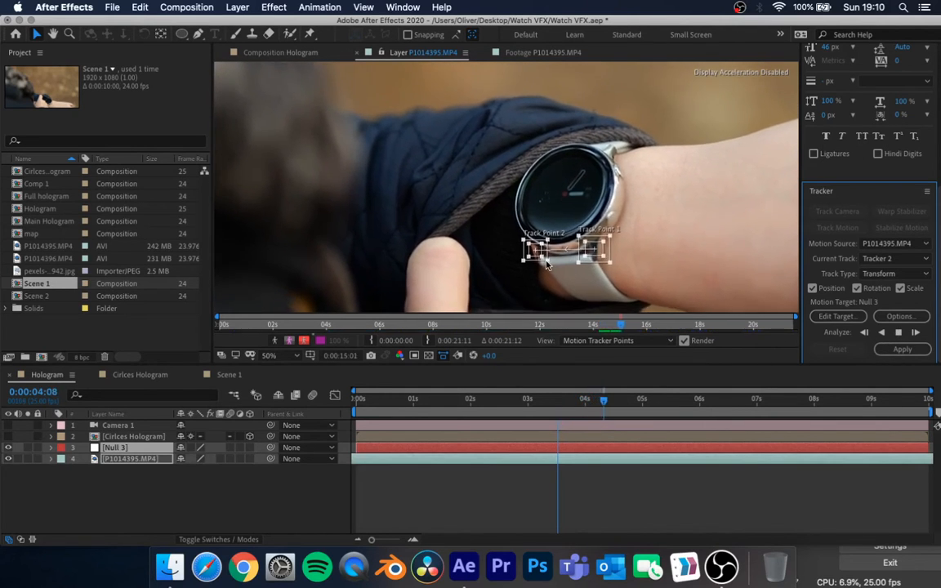
{"action": "left_click", "coordinate": [897, 332]}
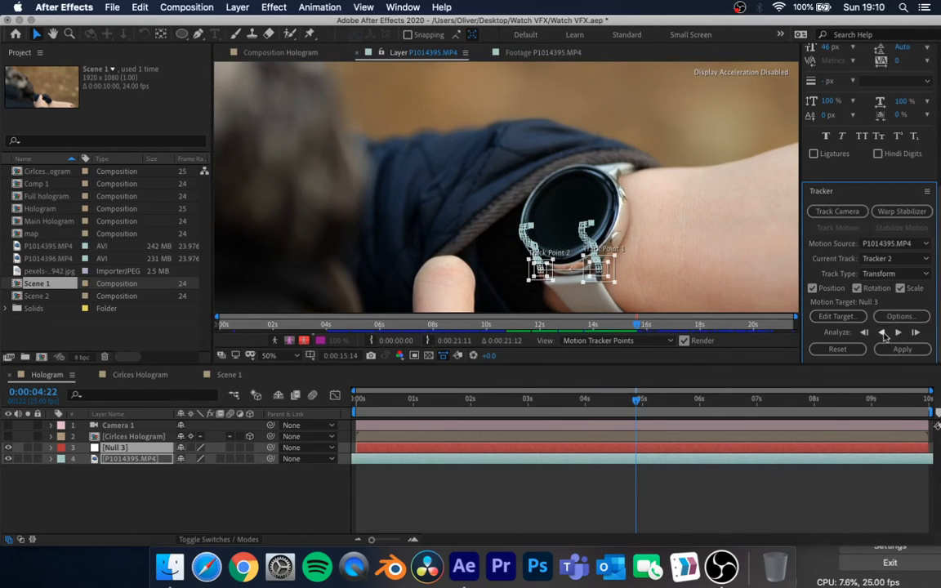
{"action": "left_click", "coordinate": [882, 333]}
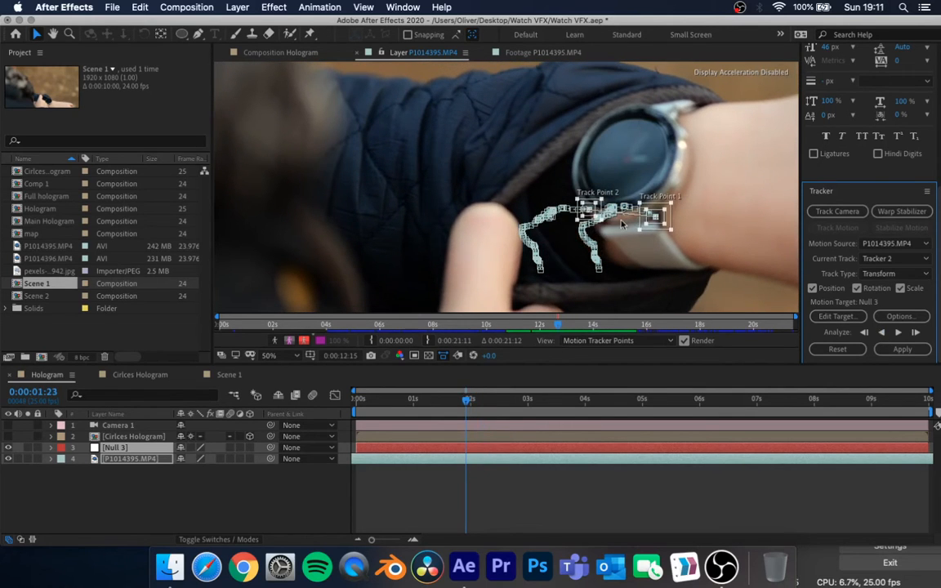
{"action": "left_click_drag", "start_coordinate": [594, 213], "coordinate": [604, 219]}
{"action": "key", "text": "super+z"}
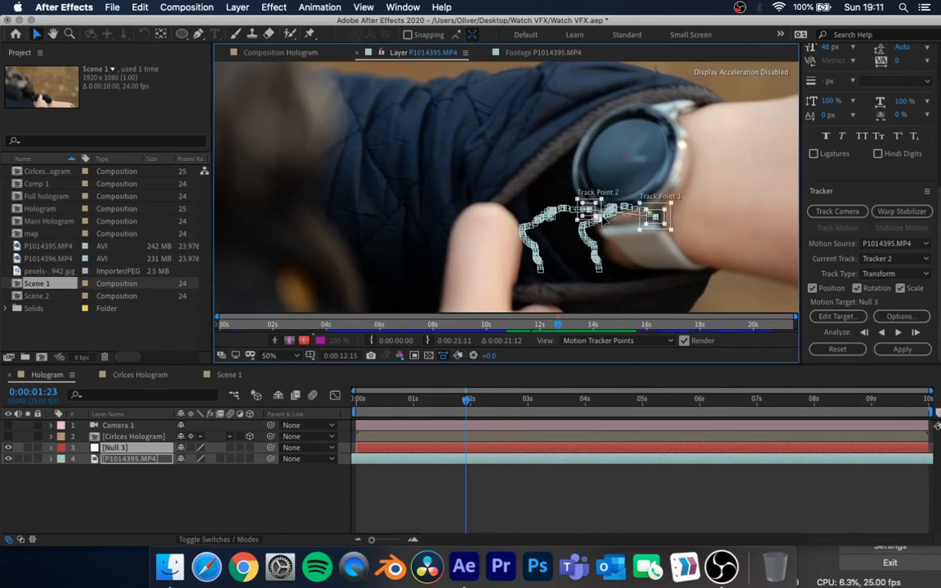
- Shift Track Point 2 onto the strap's left corner at 0:00:01:23 and analyze the track backward to 0:00:01:14
{"action": "left_click", "coordinate": [595, 213]}
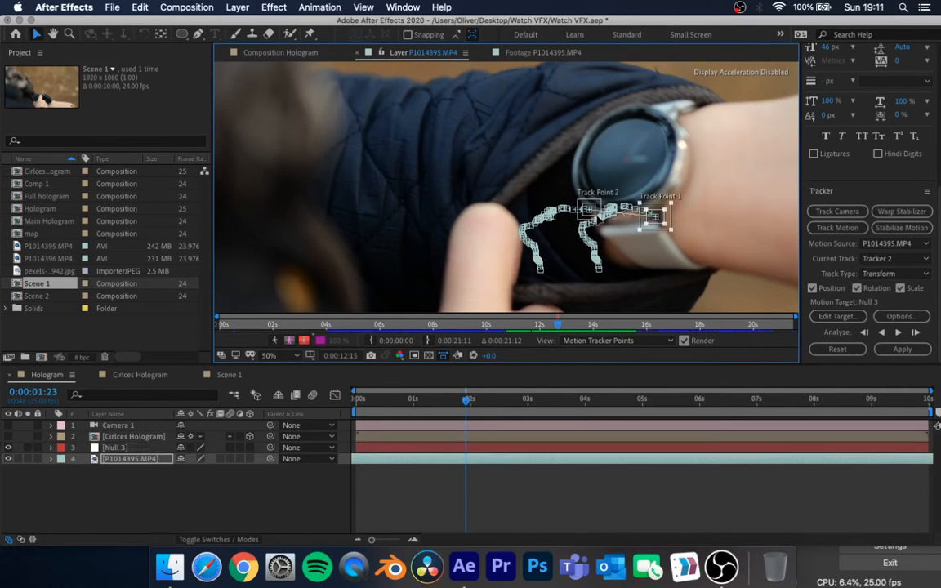
{"action": "left_click", "coordinate": [599, 218]}
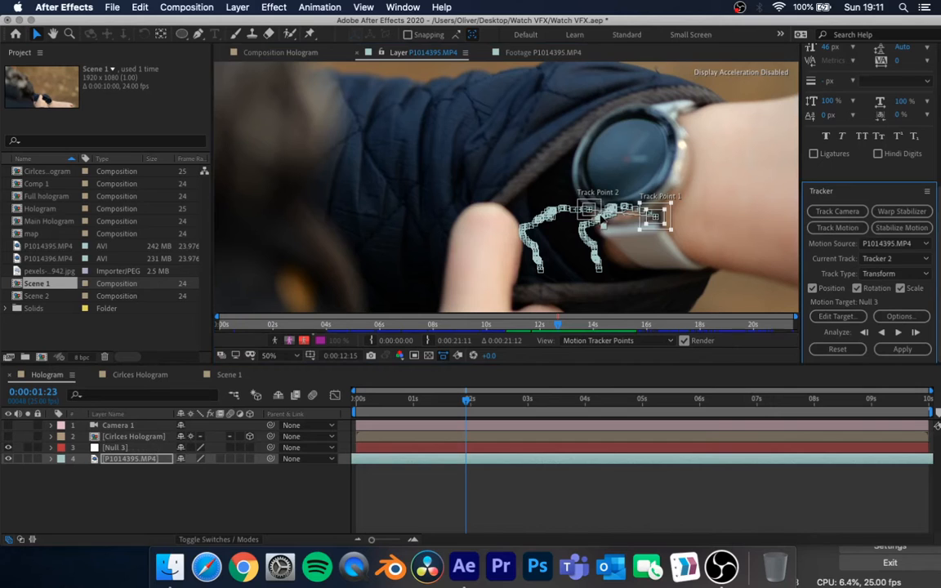
{"action": "left_click", "coordinate": [607, 227]}
{"action": "mouse_move", "coordinate": [604, 221]}
{"action": "left_mouse_down"}
{"action": "mouse_move", "coordinate": [602, 213]}
{"action": "mouse_move", "coordinate": [618, 220]}
{"action": "mouse_move", "coordinate": [612, 235]}
{"action": "mouse_move", "coordinate": [615, 219]}
{"action": "left_mouse_up"}
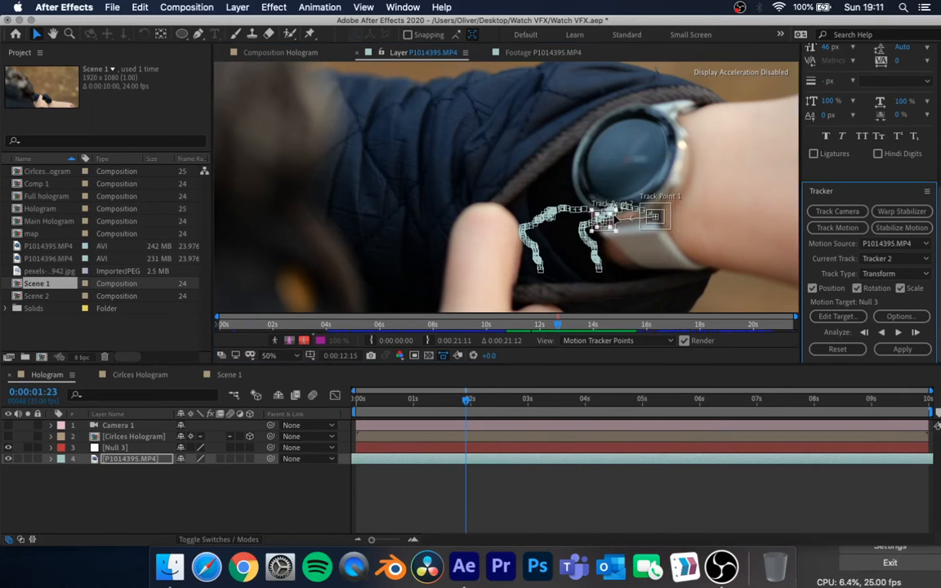
{"action": "left_click", "coordinate": [880, 333]}
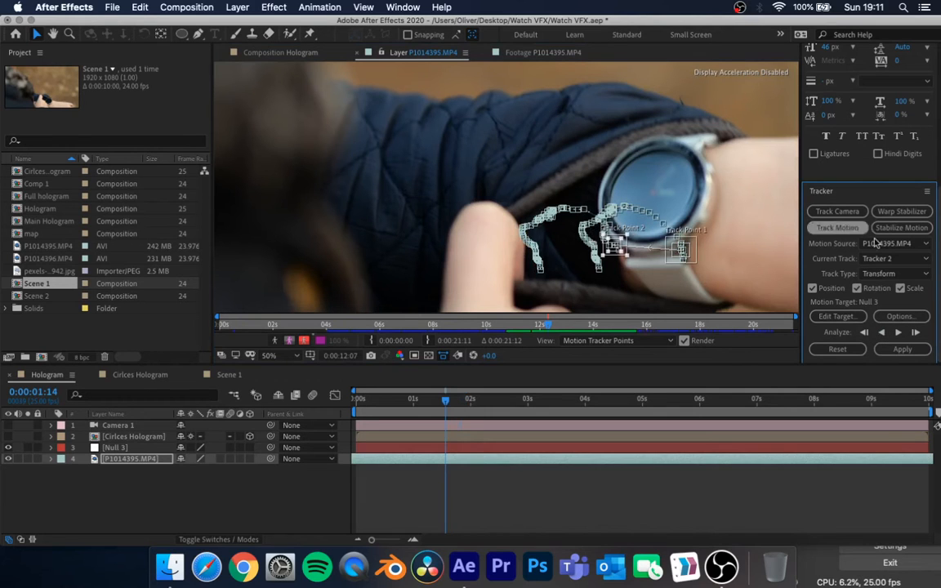
- Try applying the track in X and Y, reset Tracker 2, and delete Null 3 from the Hologram composition
{"action": "left_click", "coordinate": [901, 348]}
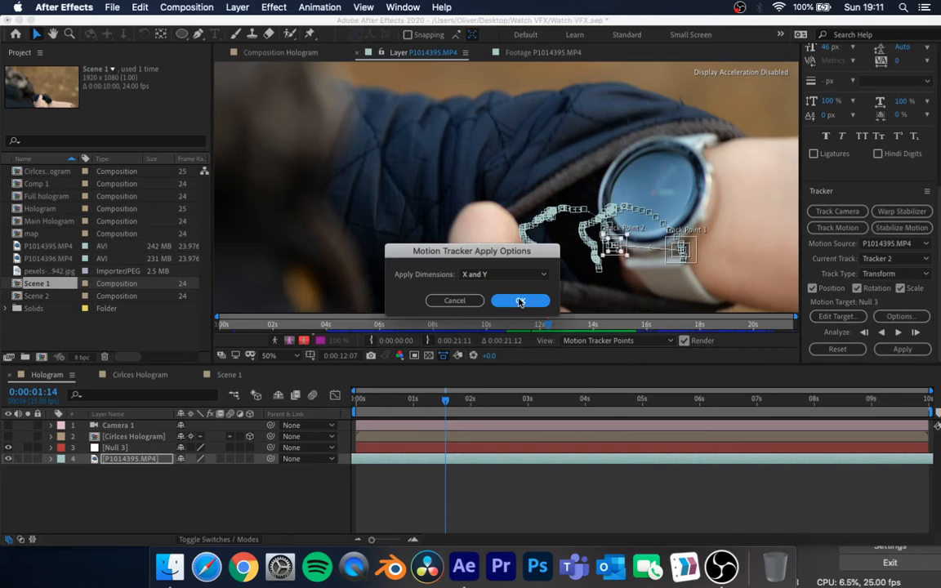
{"action": "key", "text": "Return"}
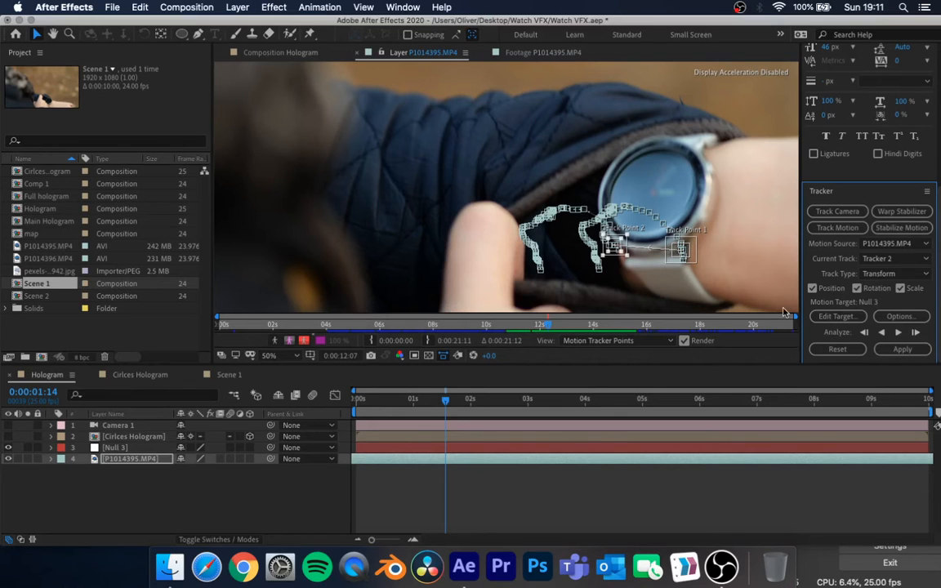
{"action": "left_click", "coordinate": [831, 353]}
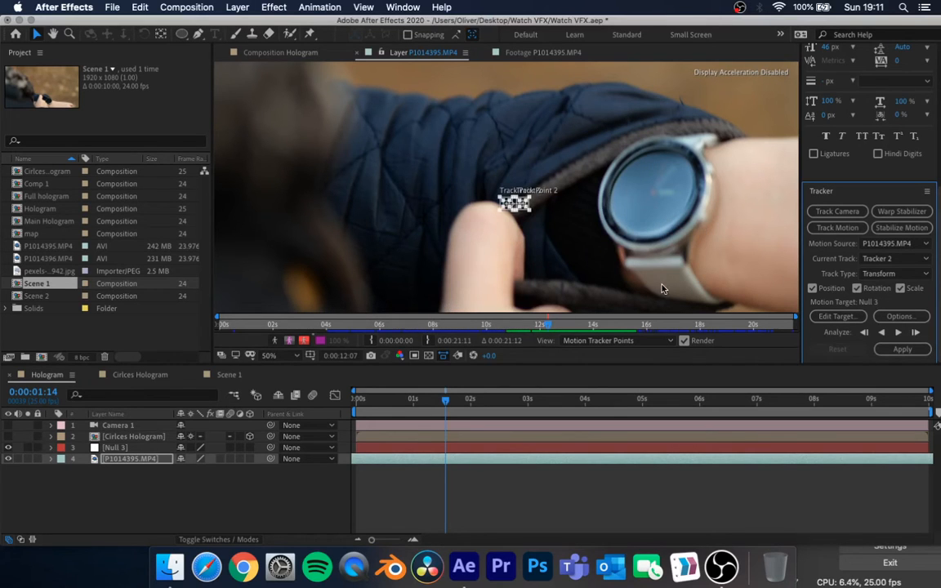
{"action": "left_click", "coordinate": [308, 54]}
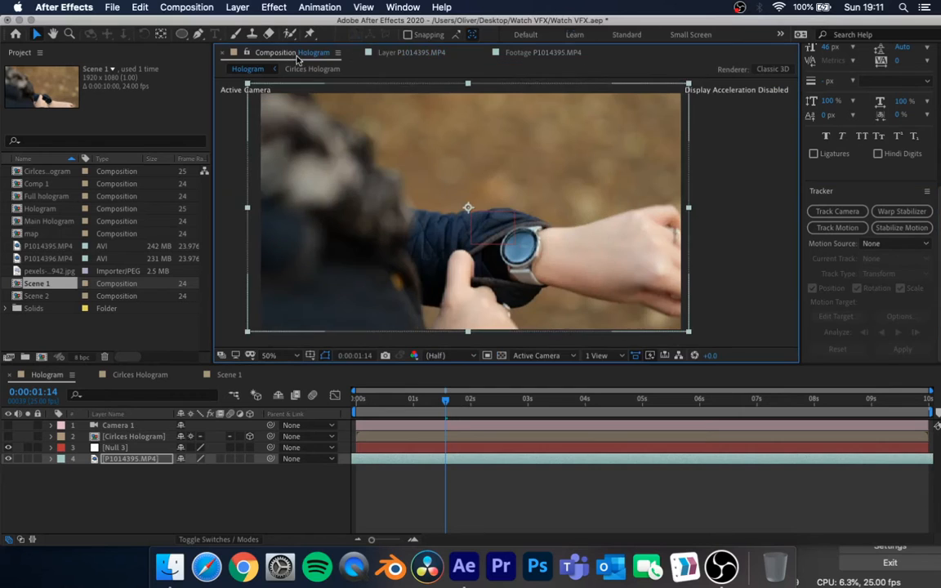
{"action": "key", "text": "Delete"}
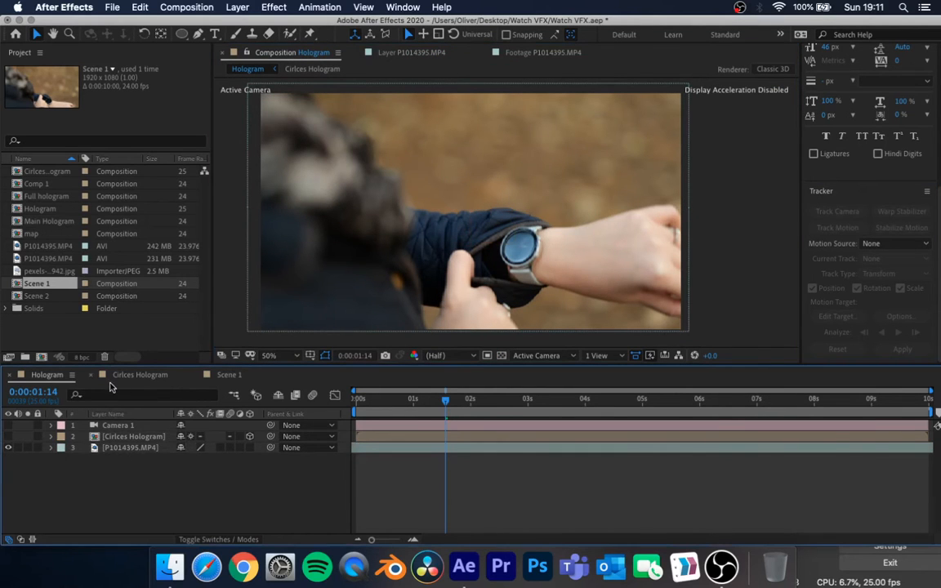
- Try reusing Null 1 from Scene 1 by pasting it above P1014395.MP4 in the Hologram composition, and delete it
{"action": "left_click", "coordinate": [211, 375]}
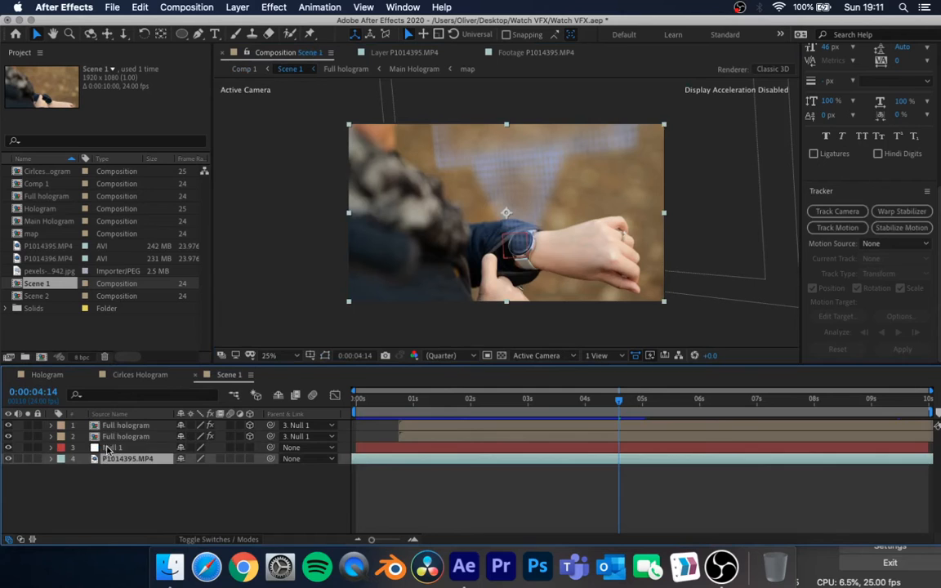
{"action": "left_click", "coordinate": [108, 449]}
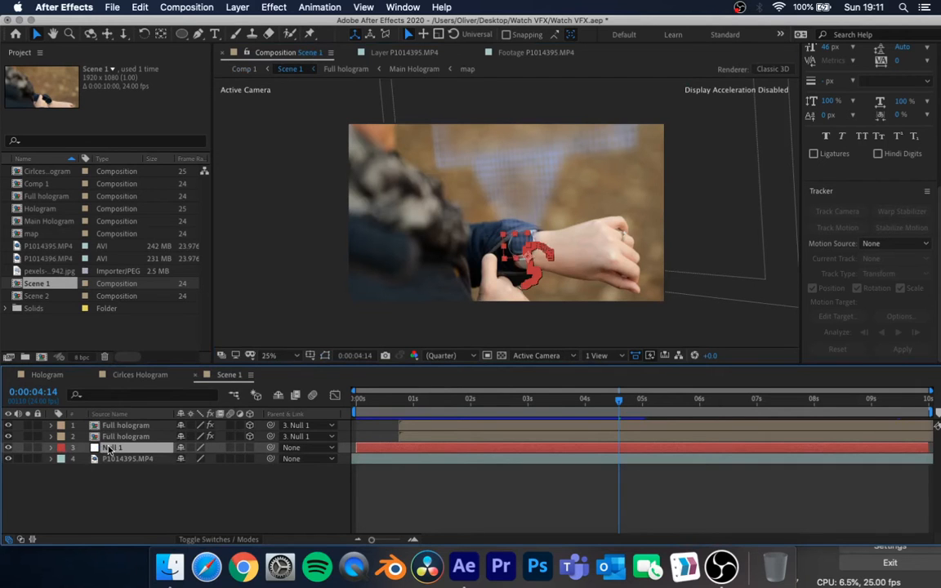
{"action": "left_click", "coordinate": [47, 374]}
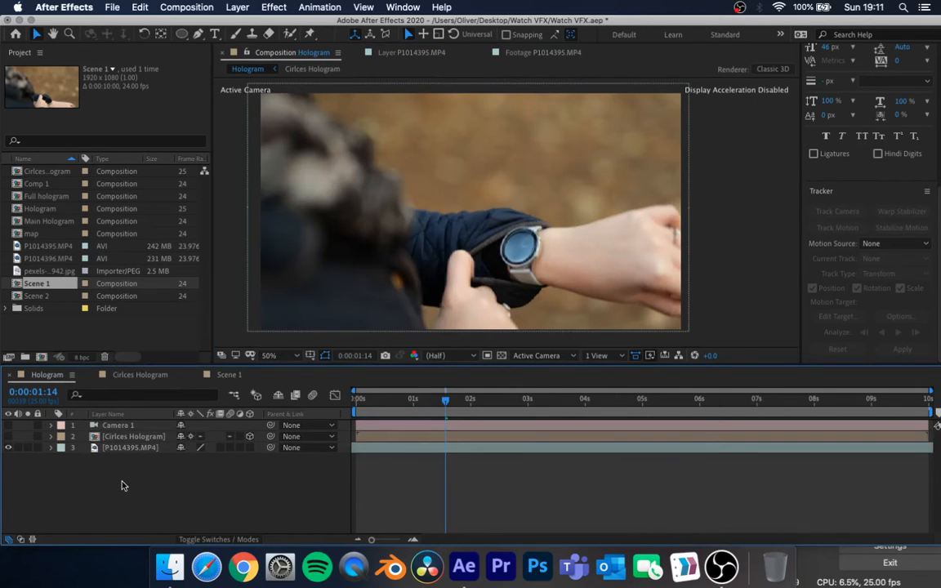
{"action": "key", "text": "super+v"}
{"action": "left_click_drag", "start_coordinate": [131, 429], "coordinate": [151, 454]}
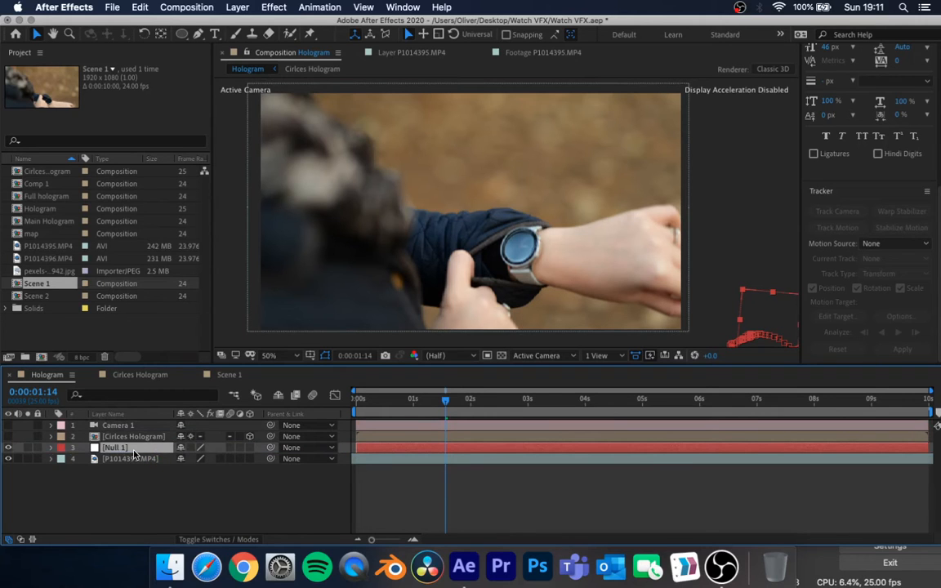
{"action": "key", "text": "Delete"}
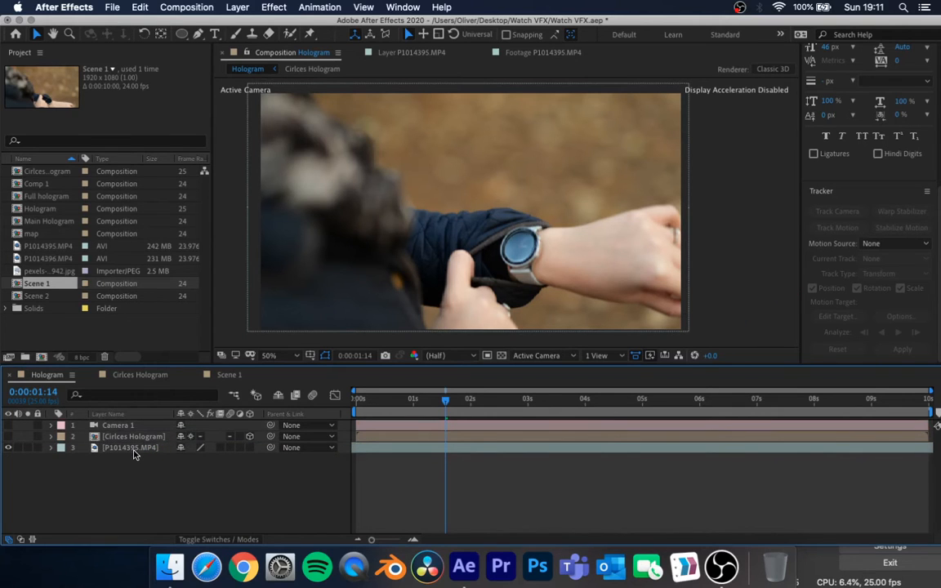
- Undo the tracker reset, the Null 3 deletion and the last Track Point 2 shift, back to 0:00:01:23
{"action": "key", "text": "super+alt+shift+y"}
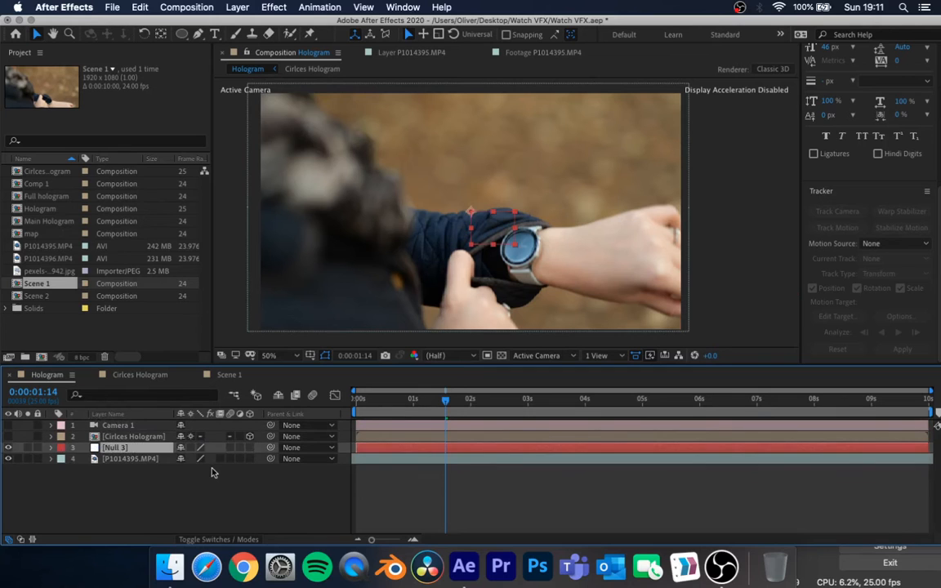
{"action": "key", "text": "super+Down"}
{"action": "key", "text": "Page_Down"}
{"action": "key", "text": "Page_Down"}
{"action": "key", "text": "Page_Down"}
{"action": "key", "text": "Page_Down"}
{"action": "key", "text": "Page_Down"}
{"action": "key", "text": "Page_Down"}
{"action": "key", "text": "Page_Down"}
{"action": "key", "text": "Page_Down"}
{"action": "key", "text": "Page_Down"}
{"action": "left_click", "coordinate": [211, 472]}
{"action": "key", "text": "super+shift+Up"}
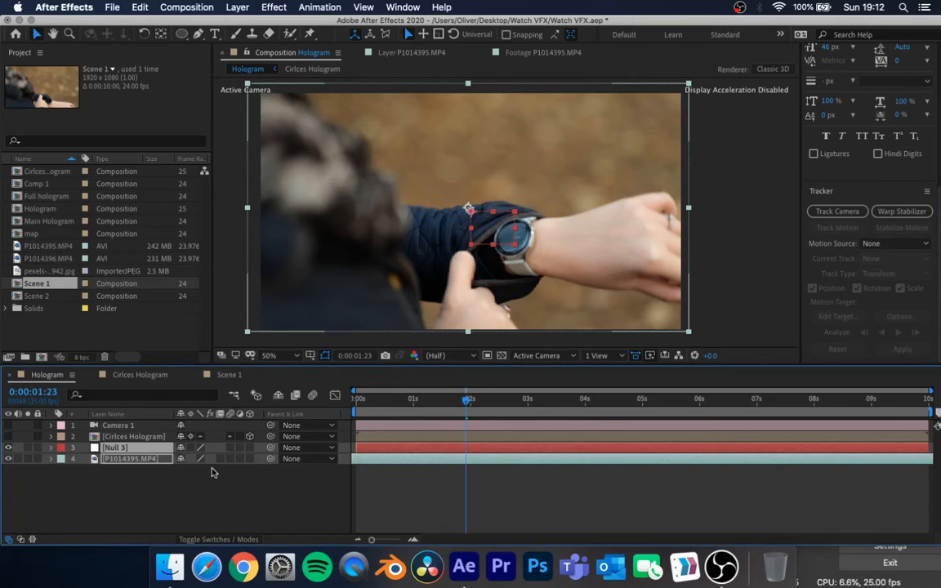
- Analyze the P1014395.MP4 track points forward from 0:00:04:21 to 0:00:06:12 and backward from 0:00:03:07 to 0:00:01:23
{"action": "key", "text": "space"}
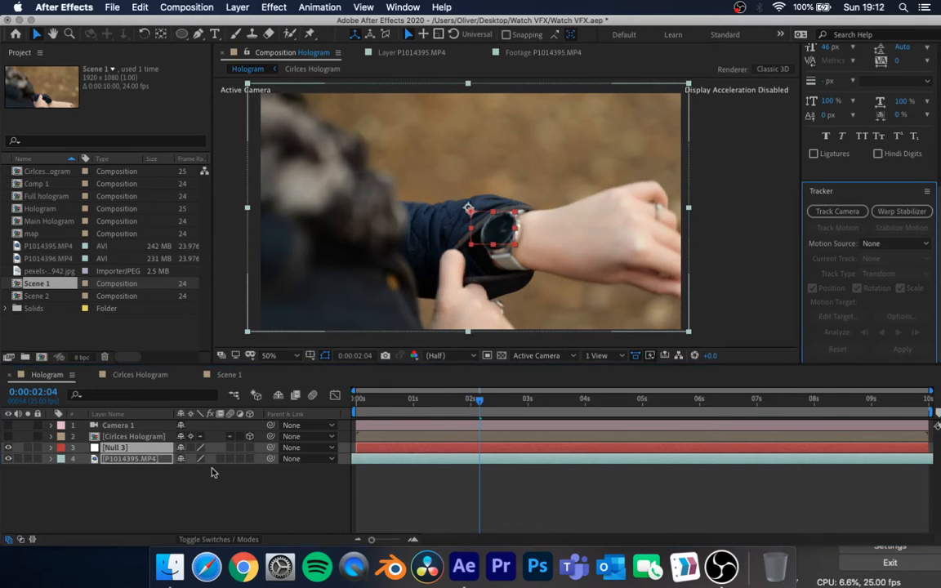
{"action": "left_click", "coordinate": [411, 53]}
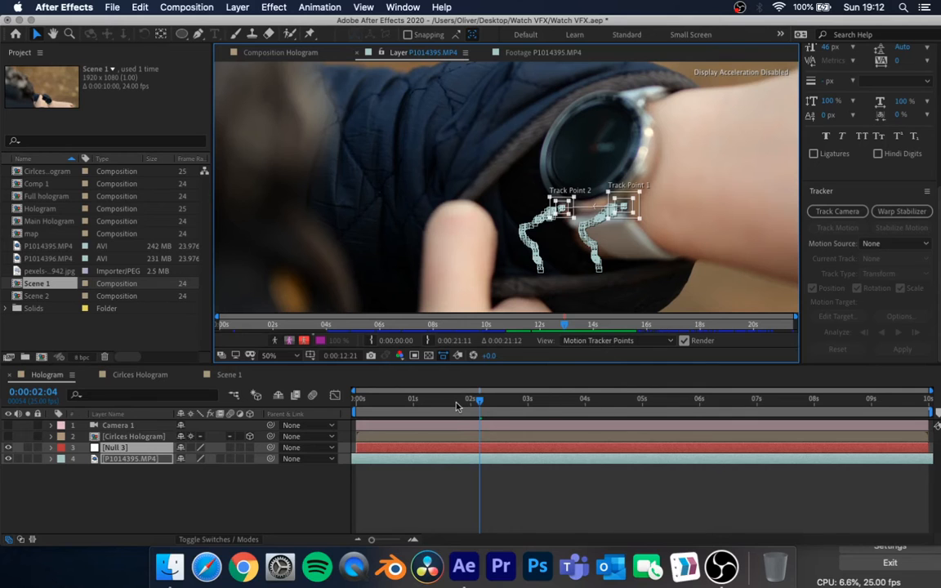
{"action": "left_click", "coordinate": [195, 514]}
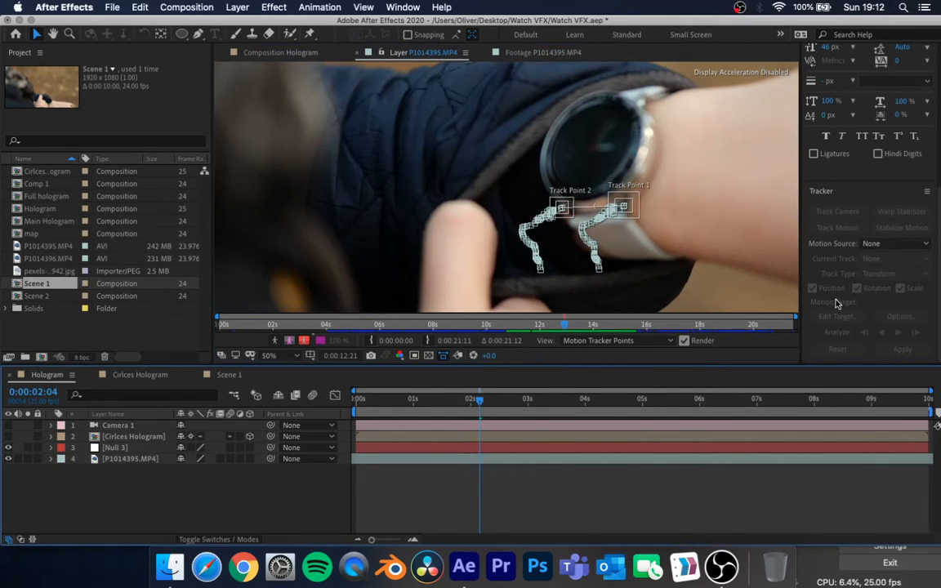
{"action": "left_click_drag", "start_coordinate": [479, 403], "coordinate": [634, 396]}
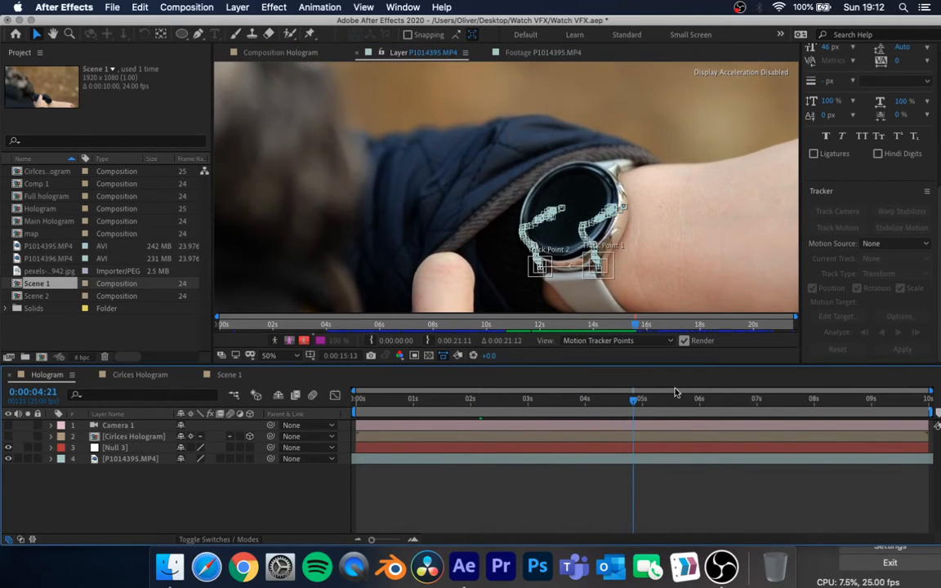
{"action": "left_click", "coordinate": [122, 459]}
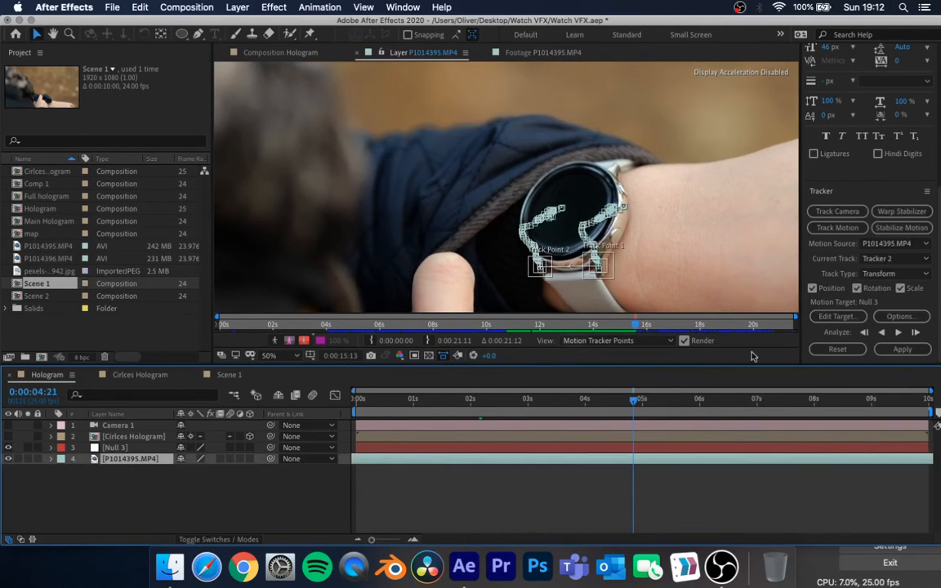
{"action": "left_click", "coordinate": [897, 333]}
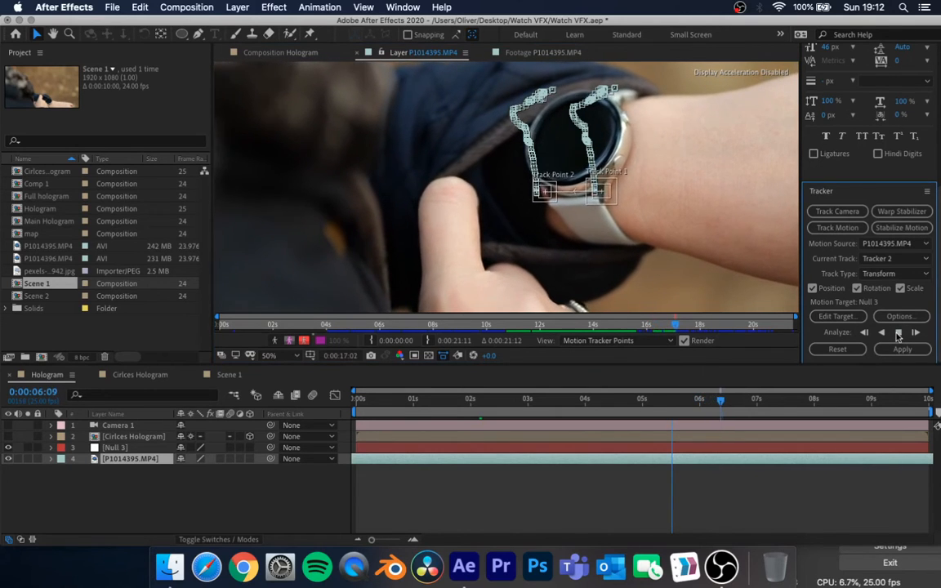
{"action": "left_click", "coordinate": [897, 333]}
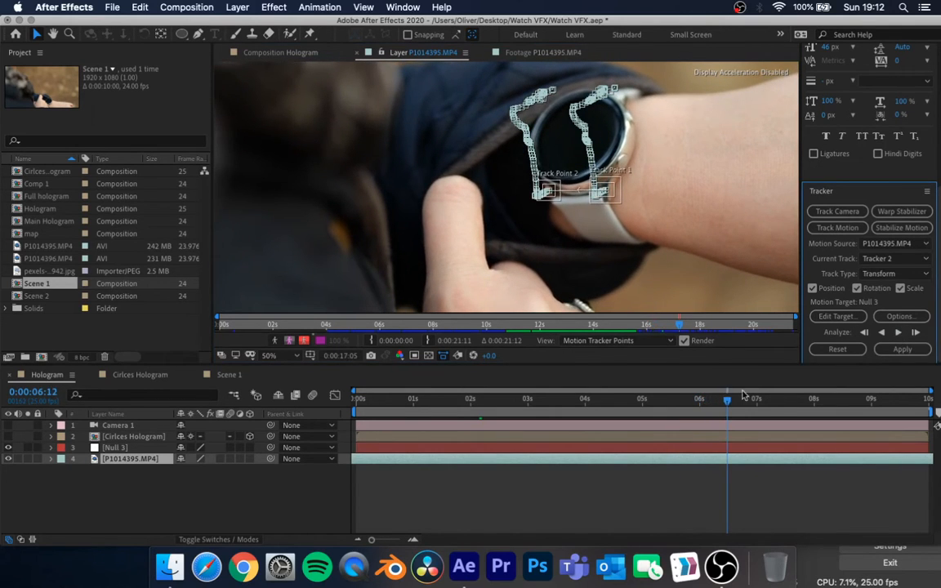
{"action": "left_click_drag", "start_coordinate": [726, 403], "coordinate": [544, 408]}
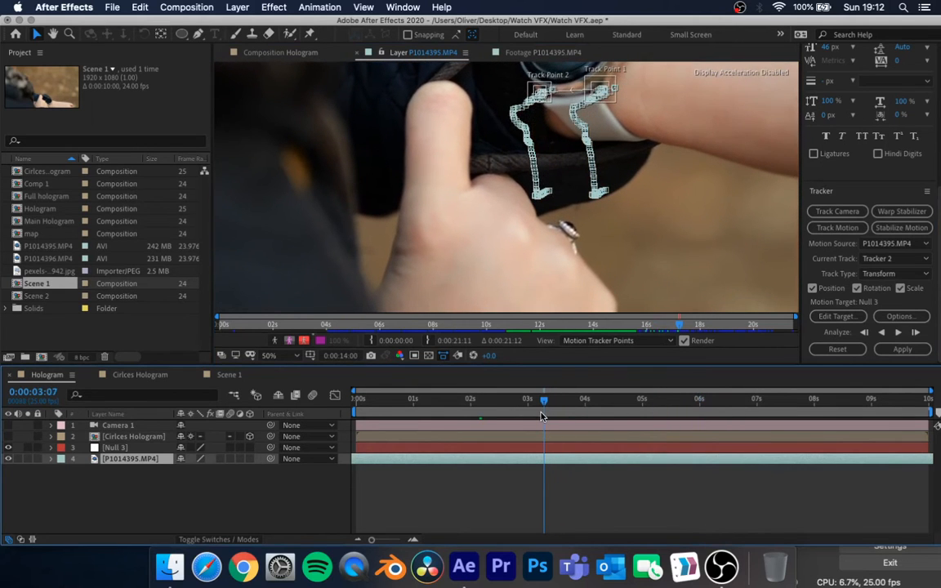
{"action": "left_click", "coordinate": [881, 332]}
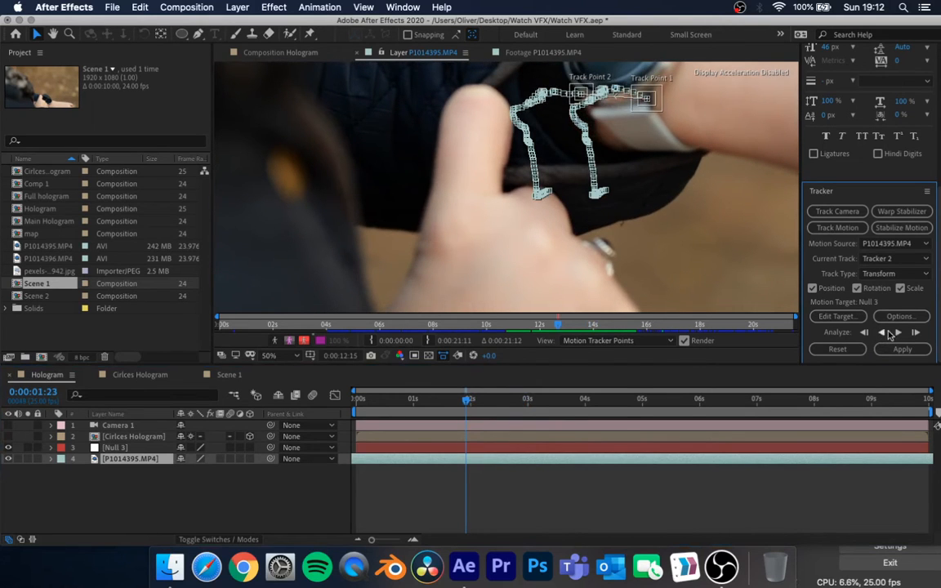
- Apply the track to Null 3 in X and Y, and show the Cirlces Hologram layer at 0:00:02:00
{"action": "left_click", "coordinate": [901, 349]}
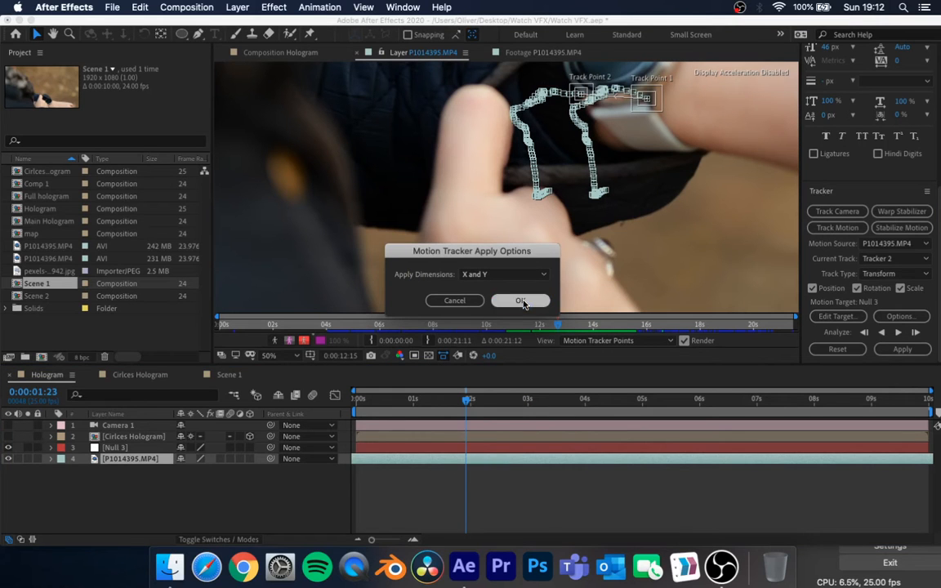
{"action": "left_click", "coordinate": [515, 275]}
{"action": "left_click", "coordinate": [484, 288]}
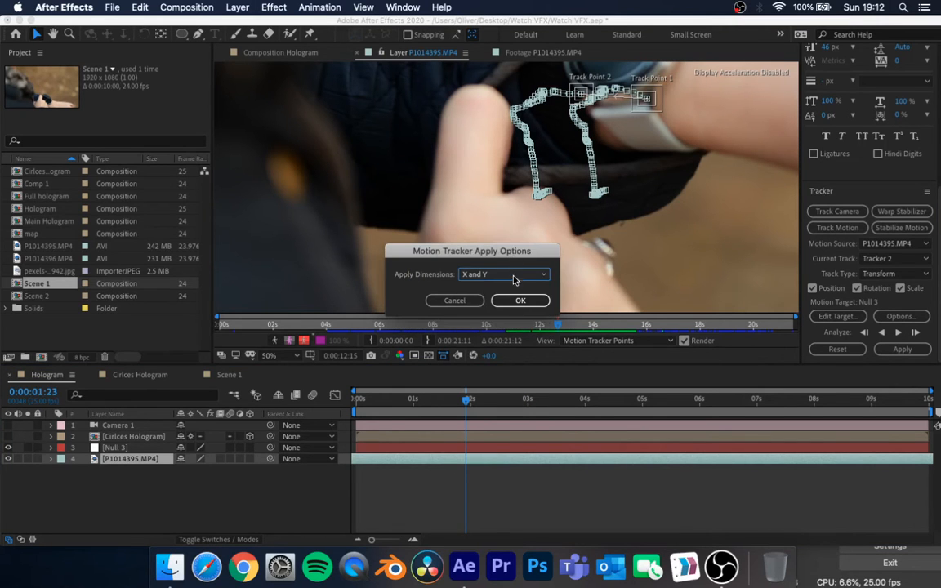
{"action": "left_click", "coordinate": [517, 301]}
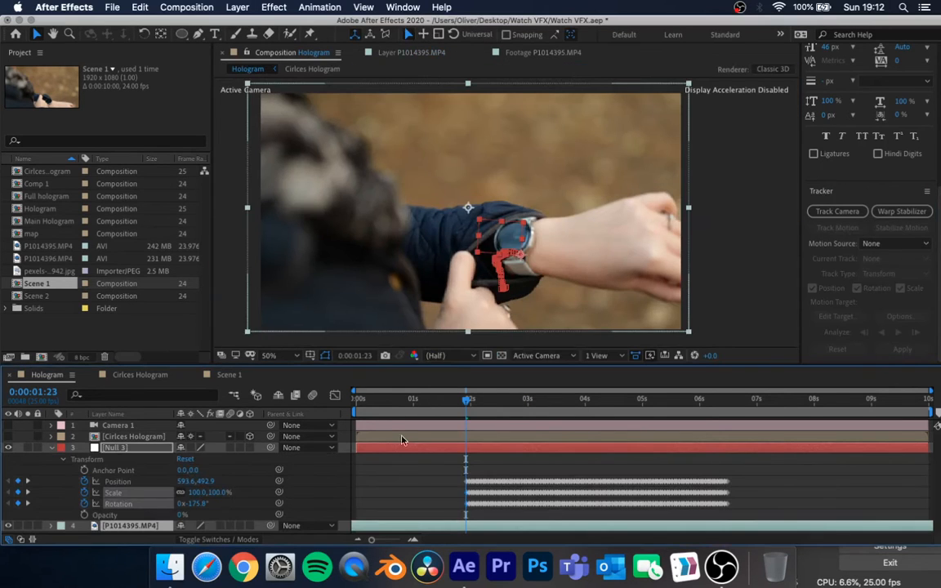
{"action": "left_click", "coordinate": [52, 449]}
{"action": "left_click_drag", "start_coordinate": [384, 412], "coordinate": [471, 403]}
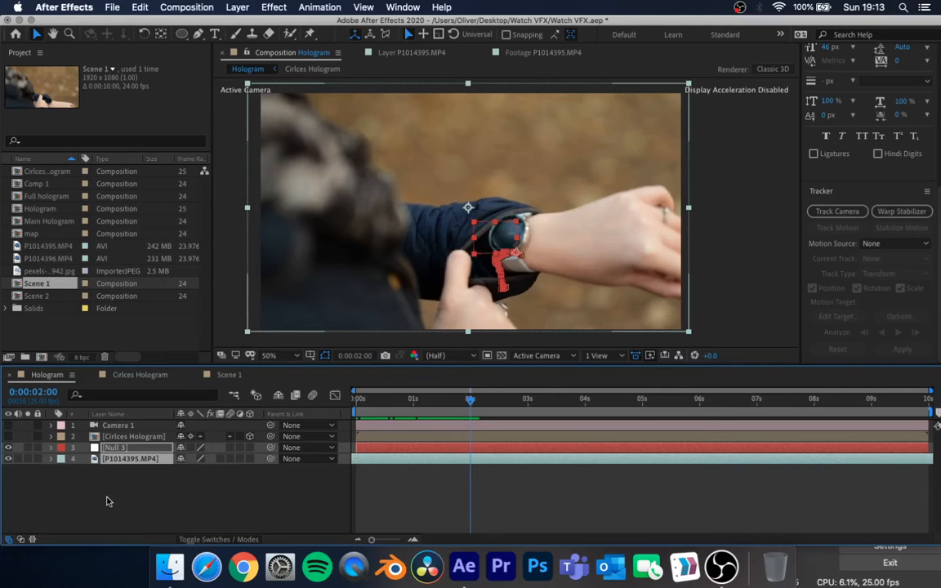
{"action": "left_click", "coordinate": [8, 436]}
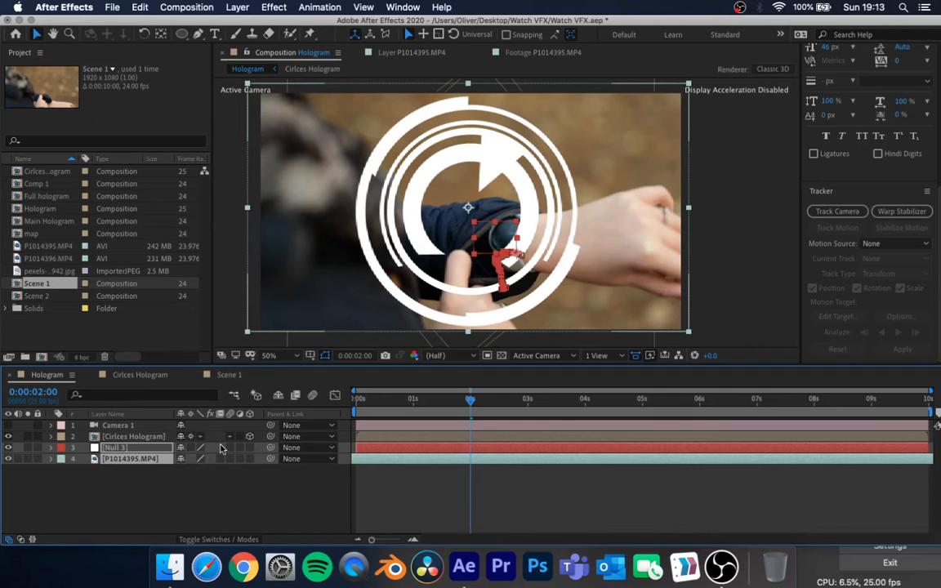
{"action": "key", "text": "s"}
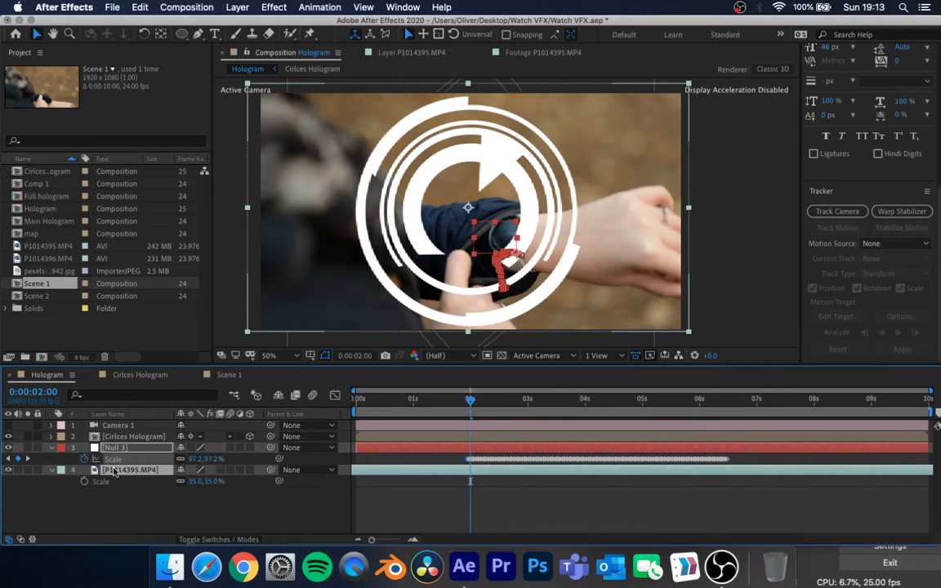
{"action": "left_click_drag", "start_coordinate": [196, 459], "coordinate": [178, 463]}
{"action": "key", "text": "super+z"}
{"action": "left_click", "coordinate": [135, 495]}
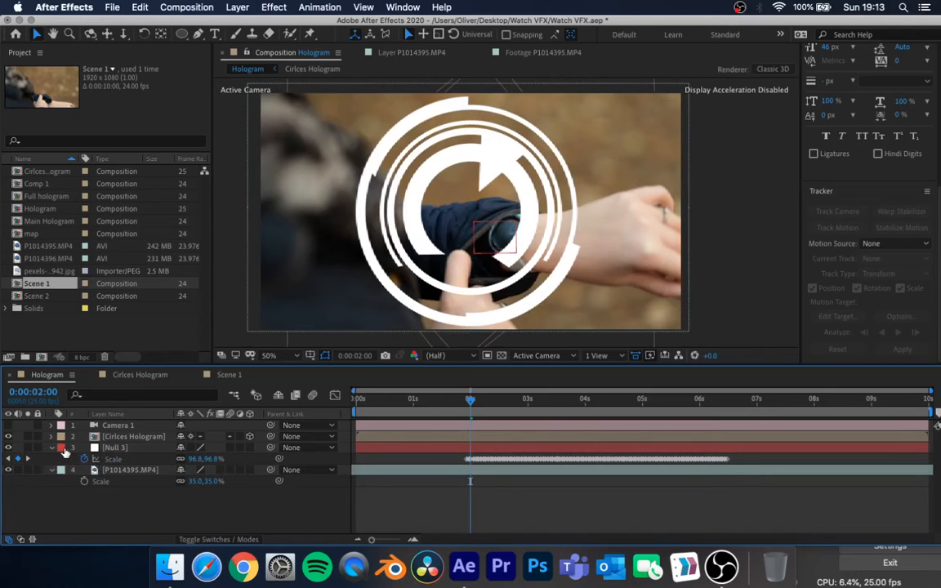
{"action": "left_click", "coordinate": [51, 447]}
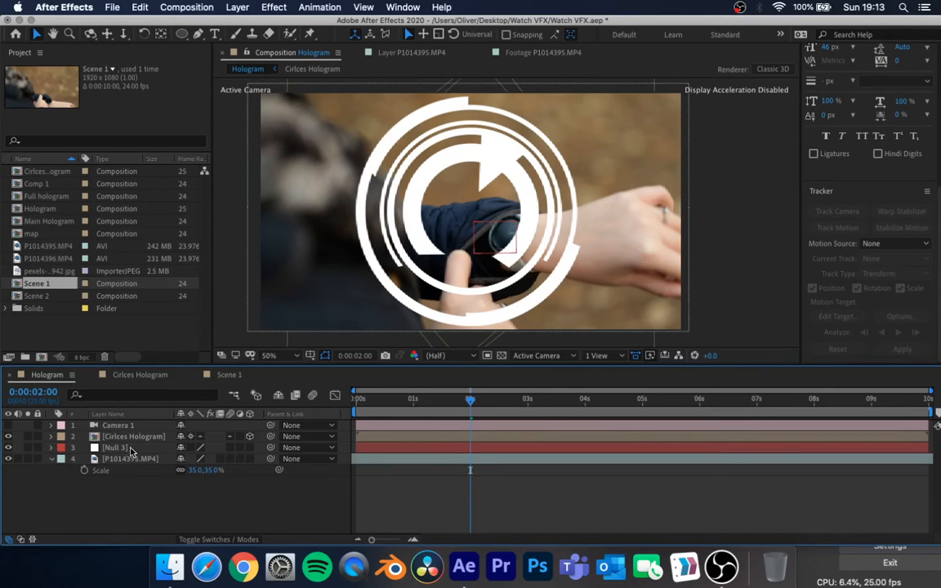
- Scale the Cirlces Hologram layer down to 25% in all dimensions
{"action": "left_click", "coordinate": [131, 437]}
{"action": "key", "text": "s"}
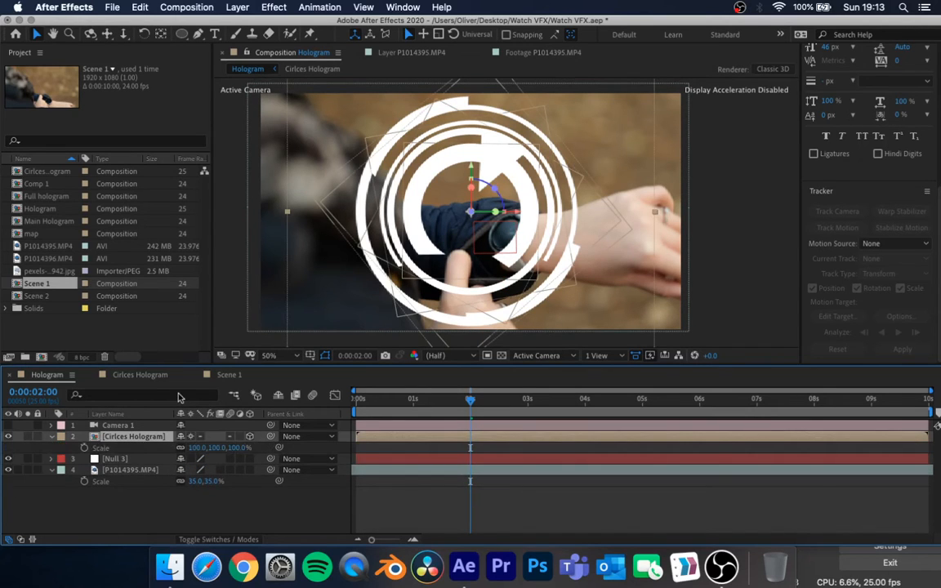
{"action": "left_click_drag", "start_coordinate": [200, 447], "coordinate": [148, 451]}
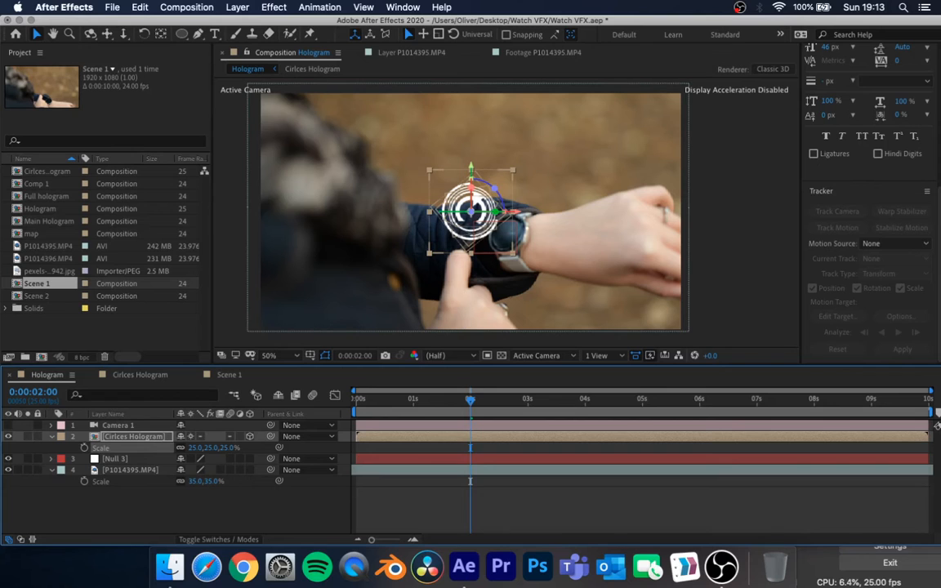
- Move the Cirlces Hologram layer onto the smartwatch face and tilt it in 3D to match the watch's angle
{"action": "left_click_drag", "start_coordinate": [494, 211], "coordinate": [465, 183]}
{"action": "left_click_drag", "start_coordinate": [520, 213], "coordinate": [559, 216]}
{"action": "left_click_drag", "start_coordinate": [514, 169], "coordinate": [514, 191]}
{"action": "left_click_drag", "start_coordinate": [549, 231], "coordinate": [558, 234]}
{"action": "left_click", "coordinate": [302, 507]}
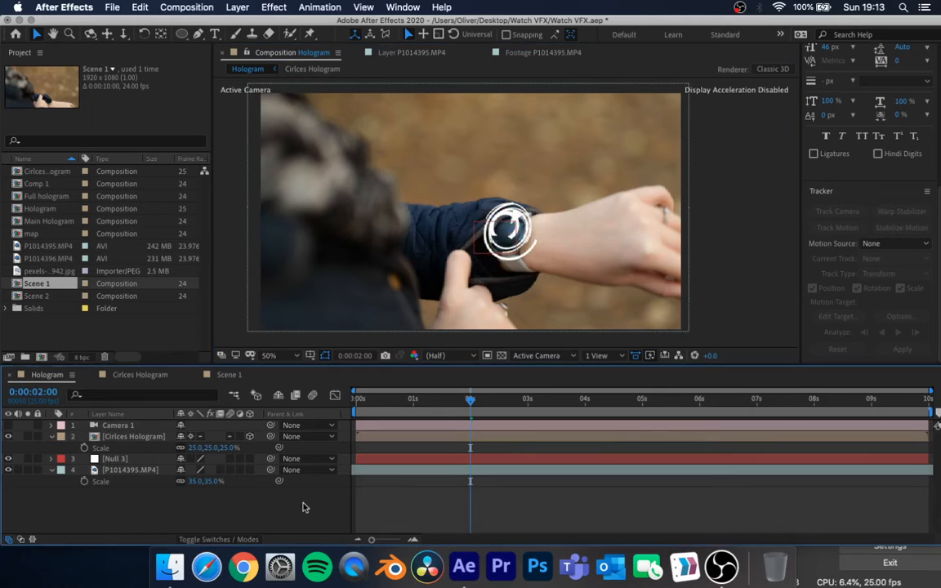
- Move the Cirlces Hologram layer along its Z axis to about 556.3, 406.4, -109.4, lifting it off the watch face
{"action": "scroll", "coordinate": [553, 277], "scroll_direction": "down", "scroll_amount": 2}
{"action": "scroll", "coordinate": [553, 278], "scroll_direction": "up", "scroll_amount": 6}
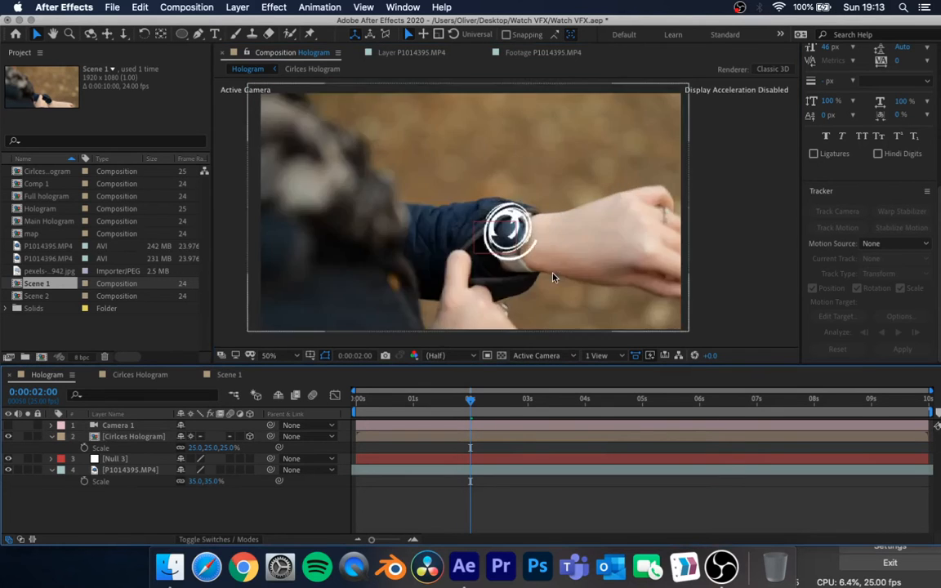
{"action": "scroll", "coordinate": [552, 277], "scroll_direction": "down", "scroll_amount": 1}
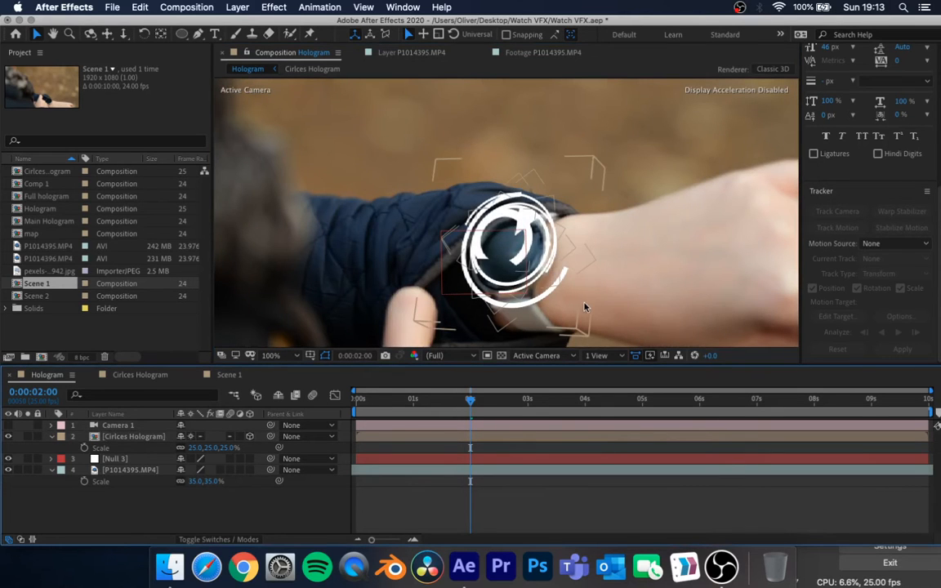
{"action": "key", "text": "space"}
{"action": "left_click_drag", "start_coordinate": [578, 304], "coordinate": [577, 257]}
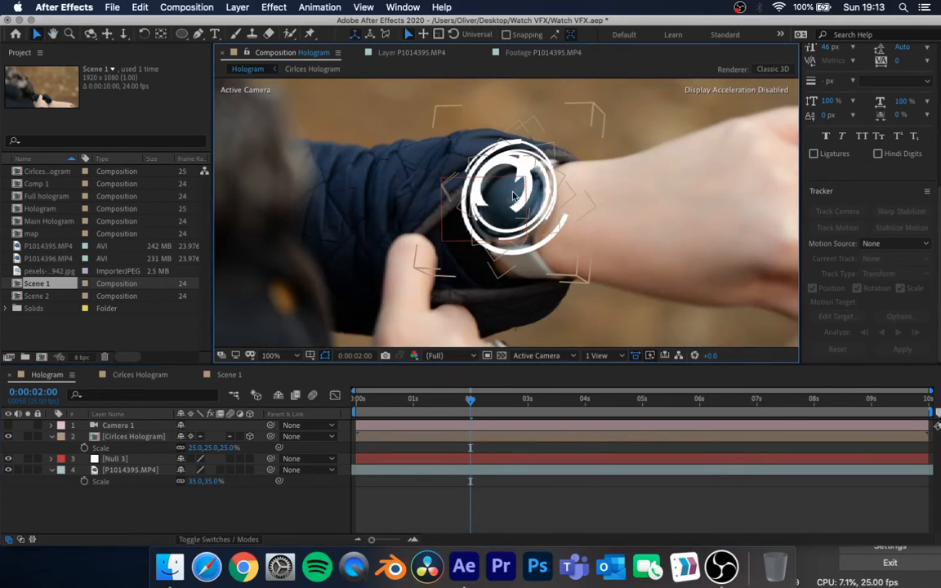
{"action": "left_click", "coordinate": [118, 440]}
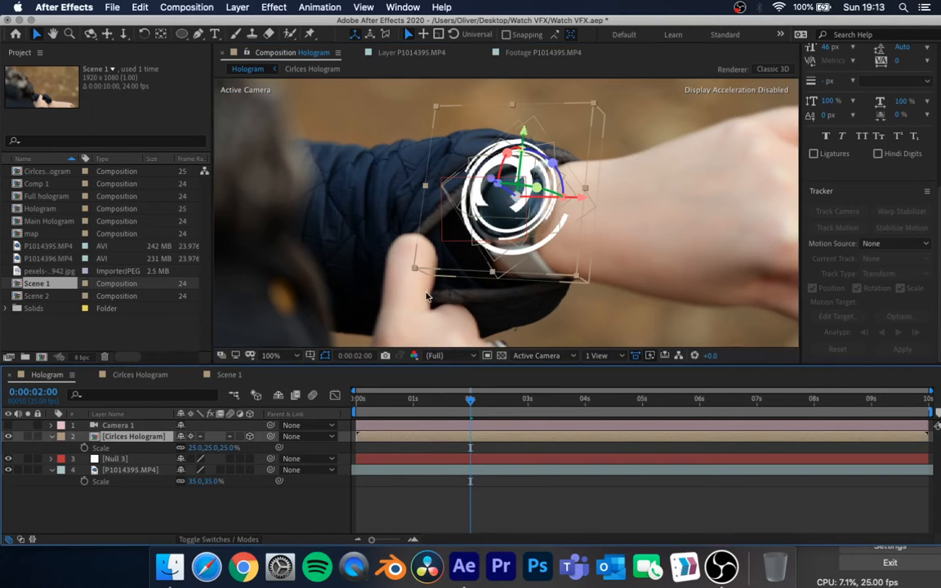
{"action": "left_click_drag", "start_coordinate": [481, 173], "coordinate": [441, 183]}
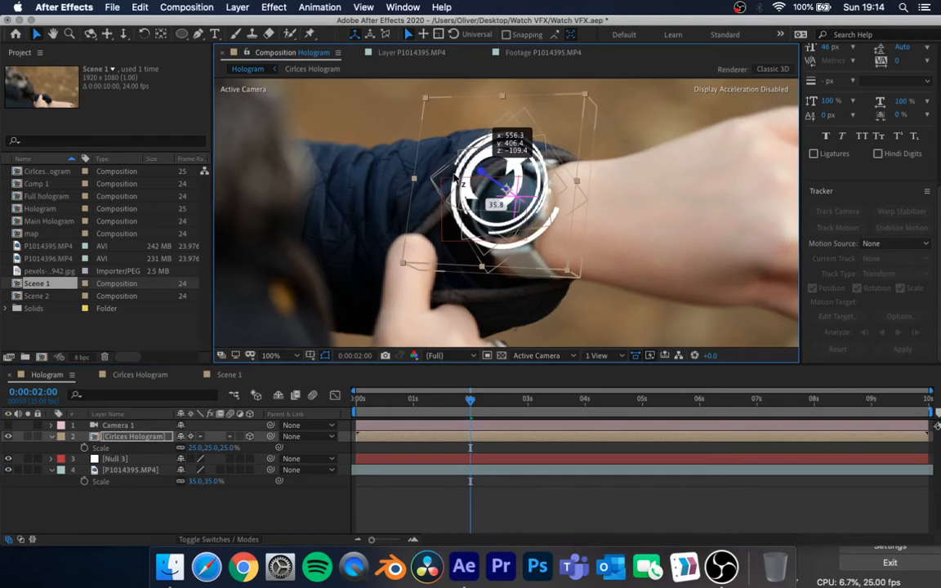
{"action": "left_click", "coordinate": [265, 505]}
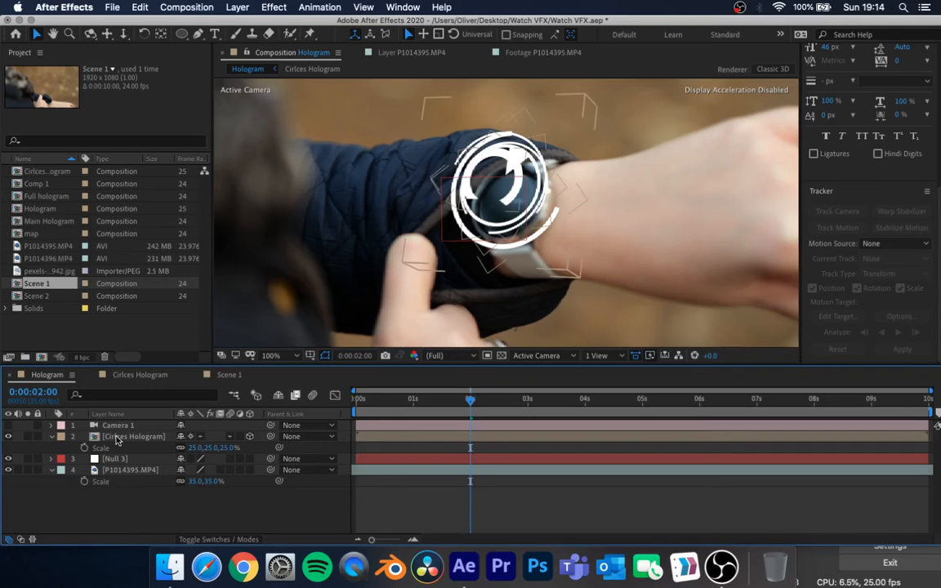
- In the Cirlces Hologram composition, use the Left view to push layer 5 back along Z, away from the other circles
{"action": "left_click", "coordinate": [139, 374]}
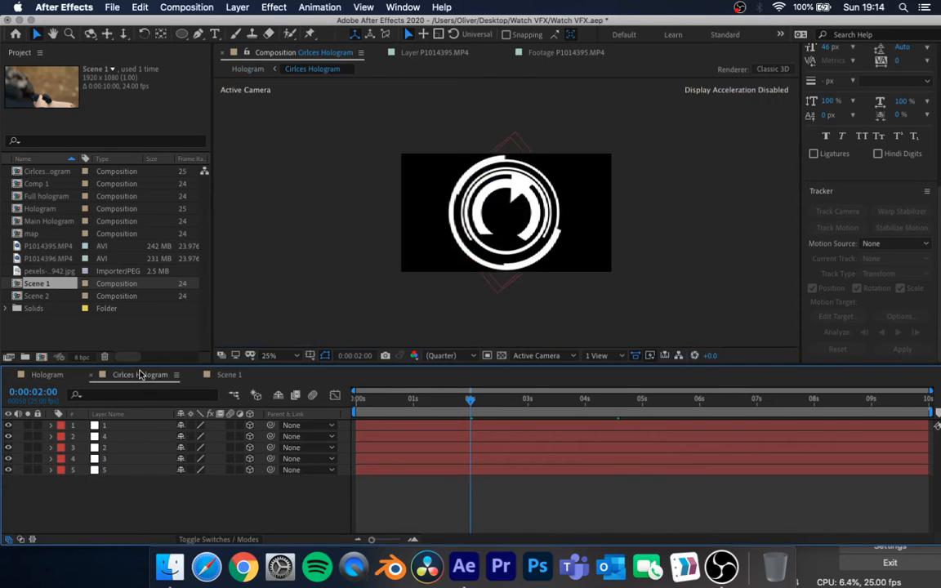
{"action": "left_click", "coordinate": [112, 472]}
{"action": "left_click", "coordinate": [116, 426]}
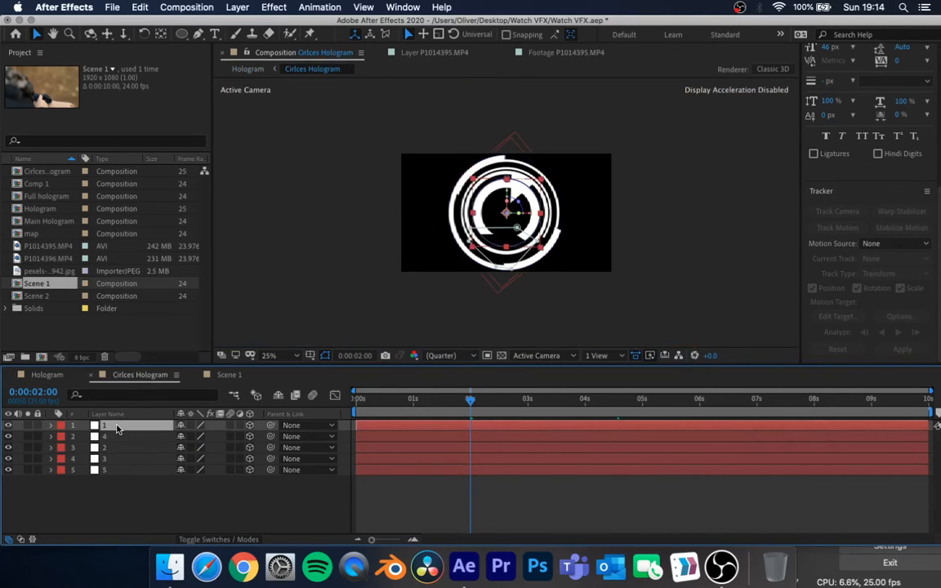
{"action": "left_click", "coordinate": [111, 472]}
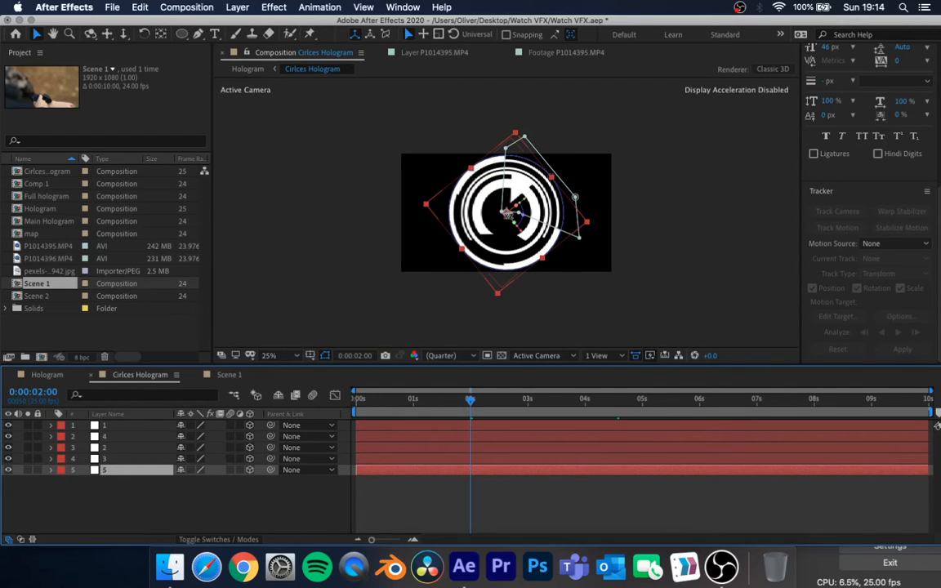
{"action": "scroll", "coordinate": [514, 213], "scroll_direction": "up", "scroll_amount": 5}
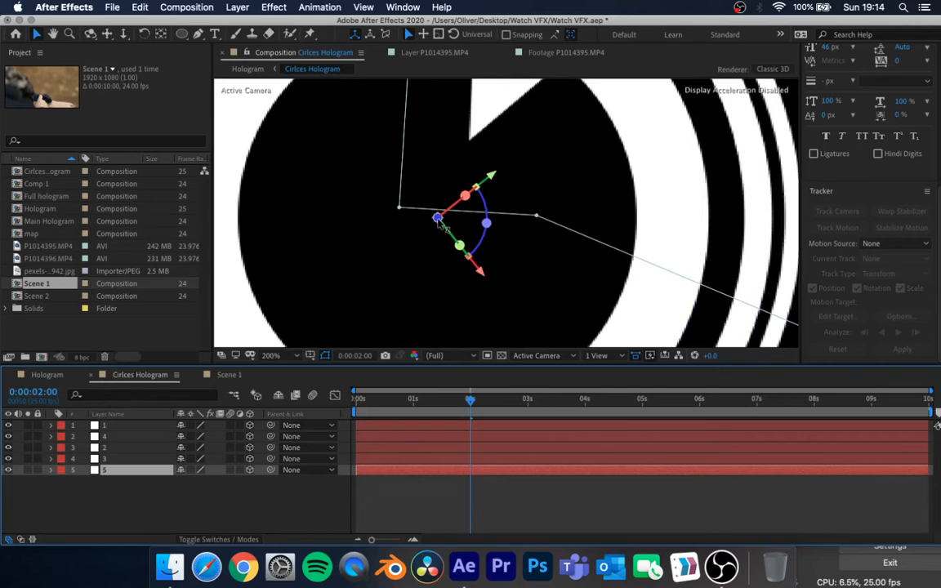
{"action": "left_click_drag", "start_coordinate": [438, 219], "coordinate": [459, 223]}
{"action": "scroll", "coordinate": [460, 222], "scroll_direction": "down", "scroll_amount": 6}
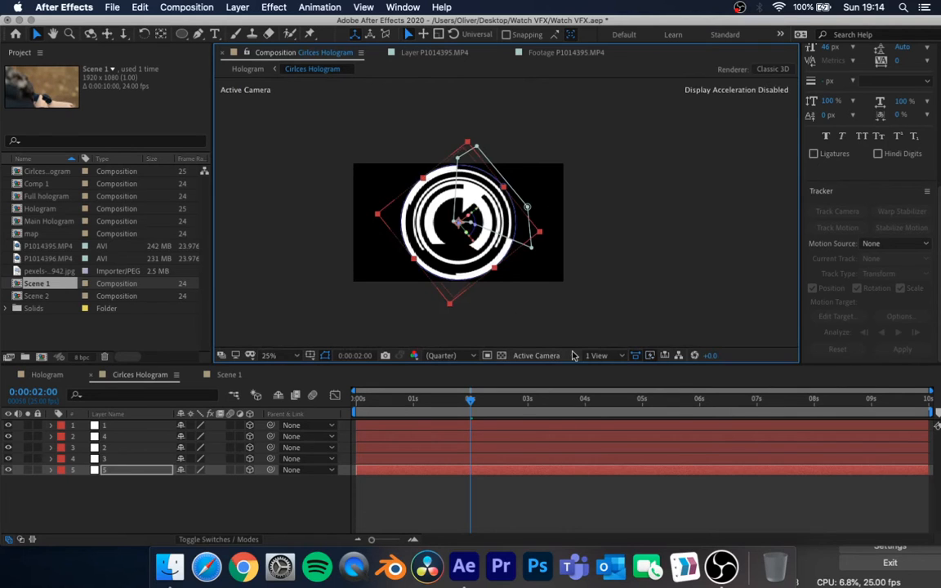
{"action": "left_click", "coordinate": [597, 356]}
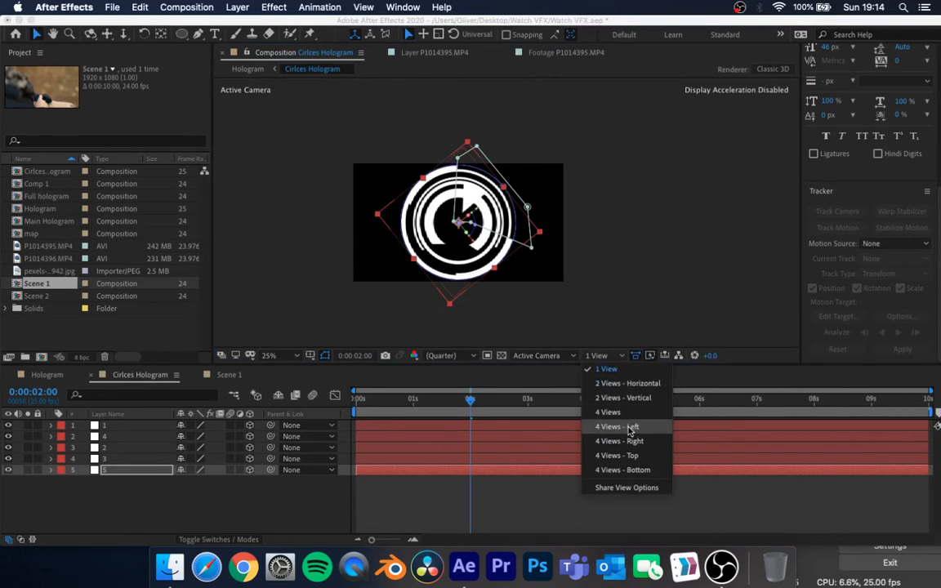
{"action": "left_click", "coordinate": [571, 356]}
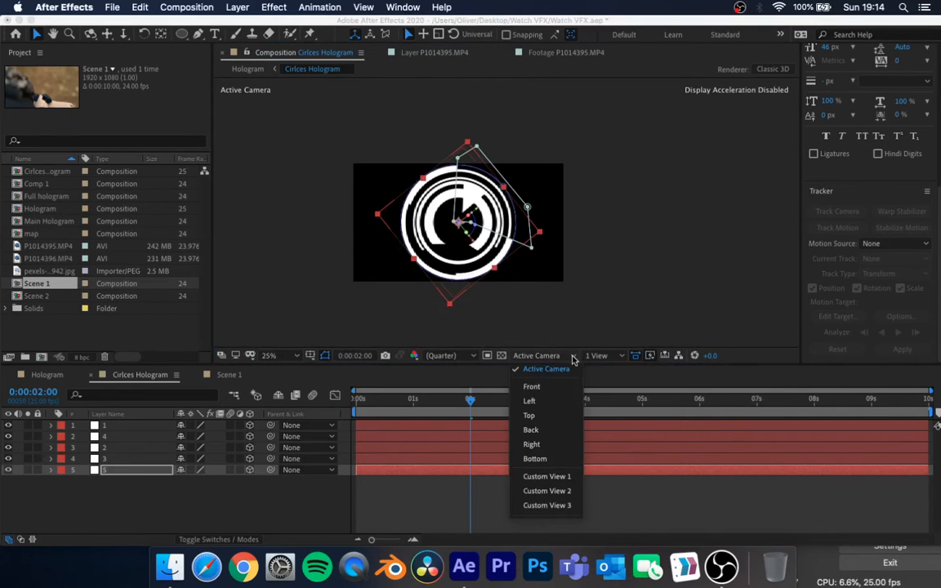
{"action": "left_click", "coordinate": [560, 415]}
{"action": "left_click", "coordinate": [526, 355]}
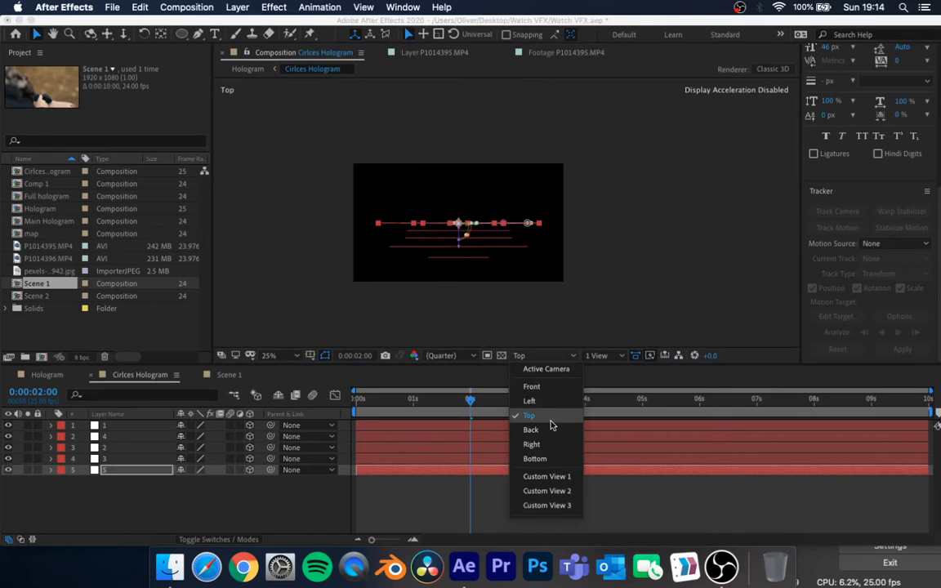
{"action": "left_click", "coordinate": [529, 401]}
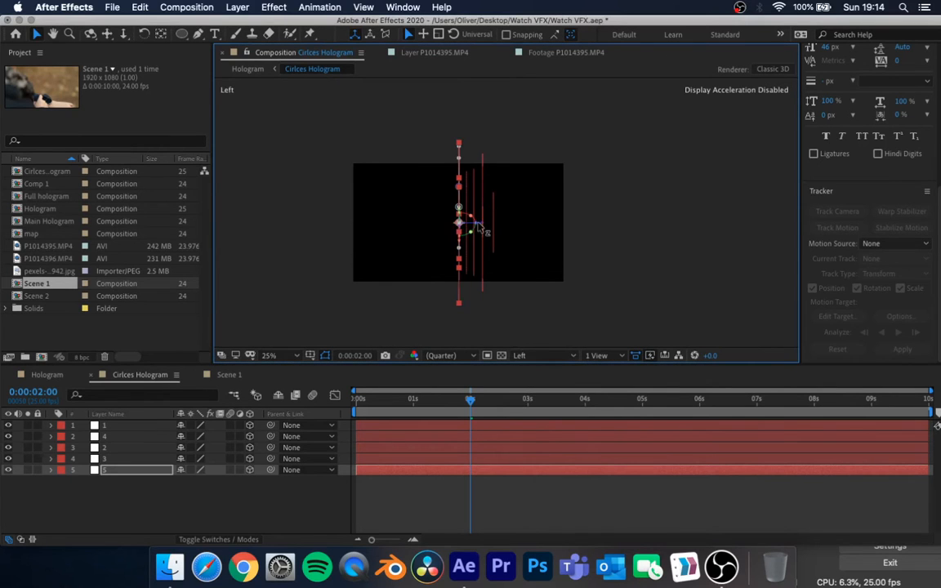
{"action": "left_click_drag", "start_coordinate": [476, 227], "coordinate": [466, 227]}
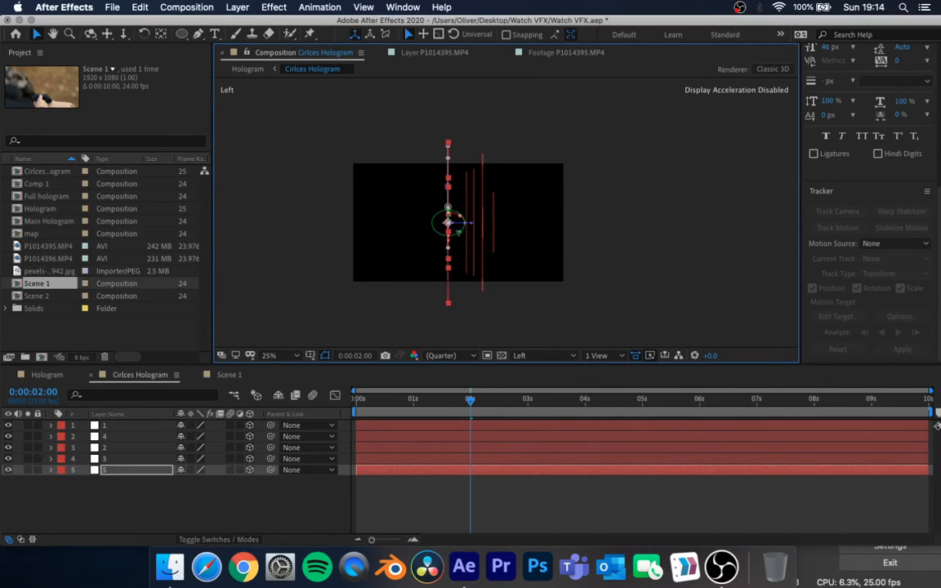
- Back in the Hologram composition, tilt the Cirlces Hologram layer slightly about its X axis and lower it a little over the watch
{"action": "left_click", "coordinate": [46, 373]}
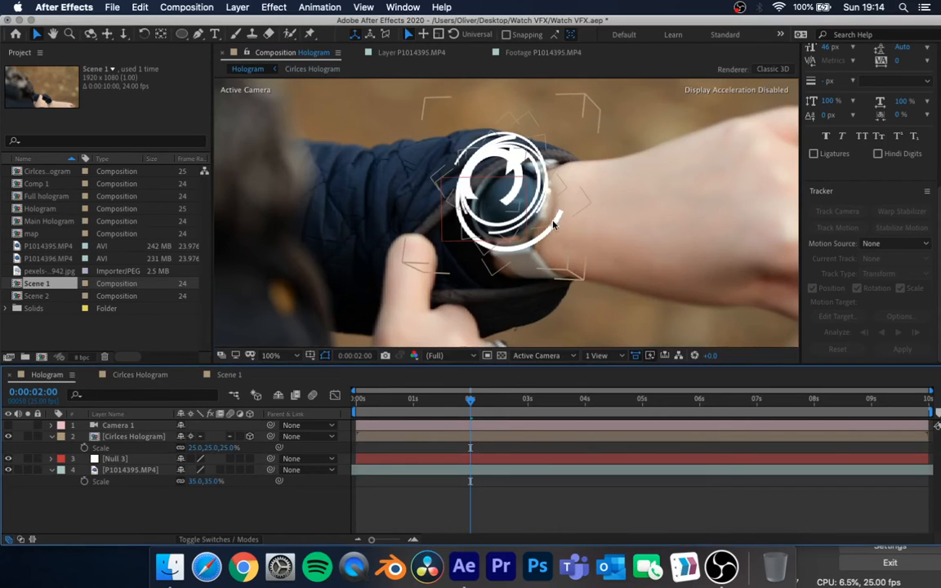
{"action": "left_click", "coordinate": [498, 236]}
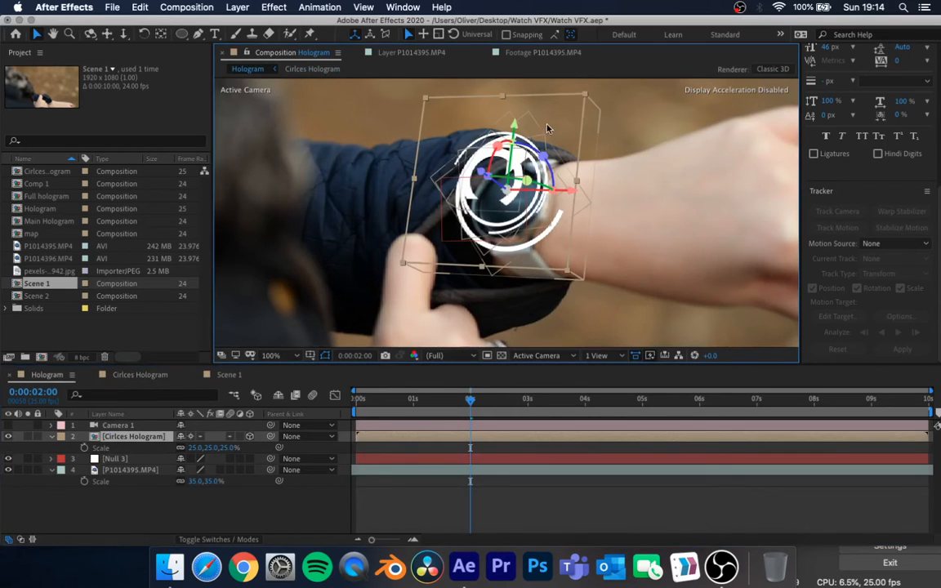
{"action": "left_click_drag", "start_coordinate": [494, 152], "coordinate": [513, 189]}
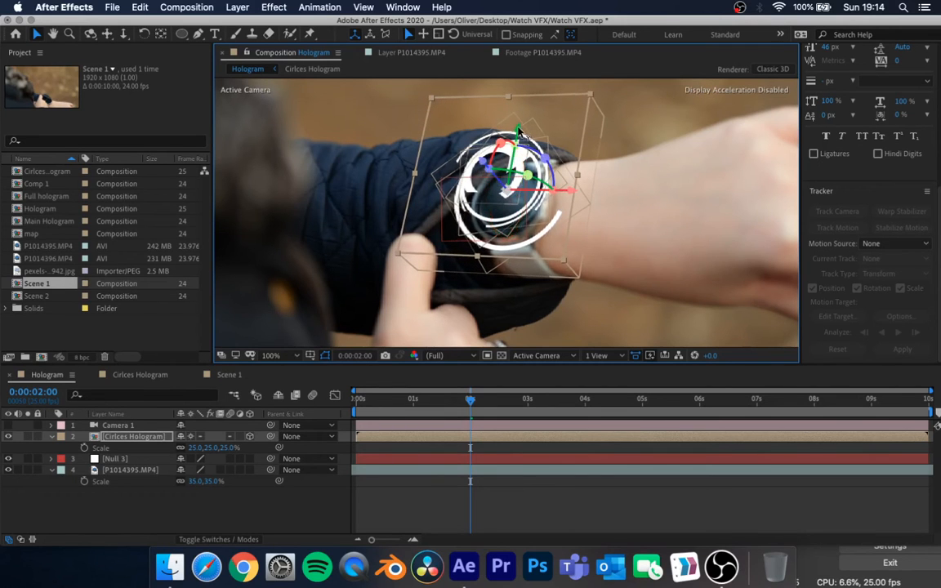
{"action": "left_click_drag", "start_coordinate": [517, 132], "coordinate": [518, 141]}
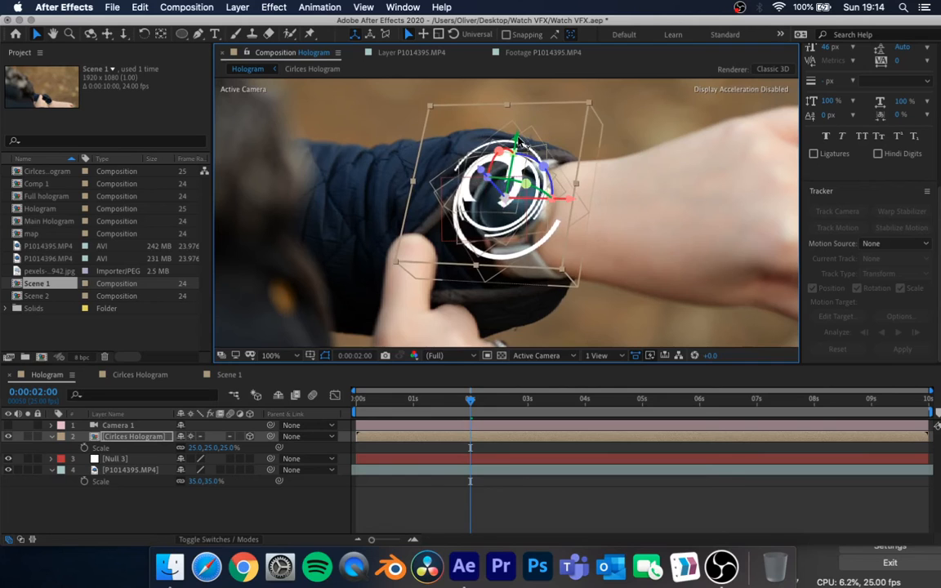
{"action": "left_click", "coordinate": [241, 512]}
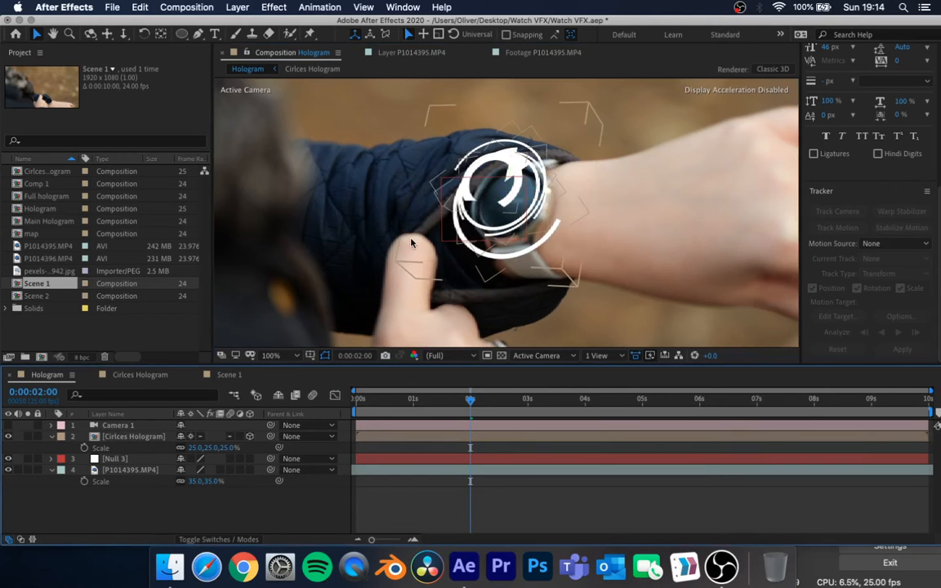
{"action": "scroll", "coordinate": [369, 213], "scroll_direction": "down", "scroll_amount": 2}
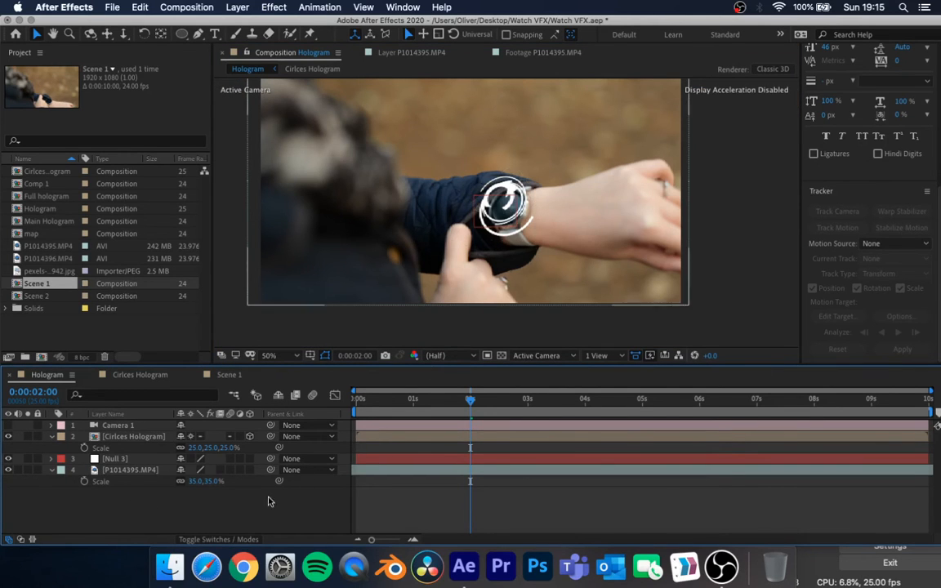
- Parent the Cirlces Hologram layer to Null 3
{"action": "left_click", "coordinate": [51, 436]}
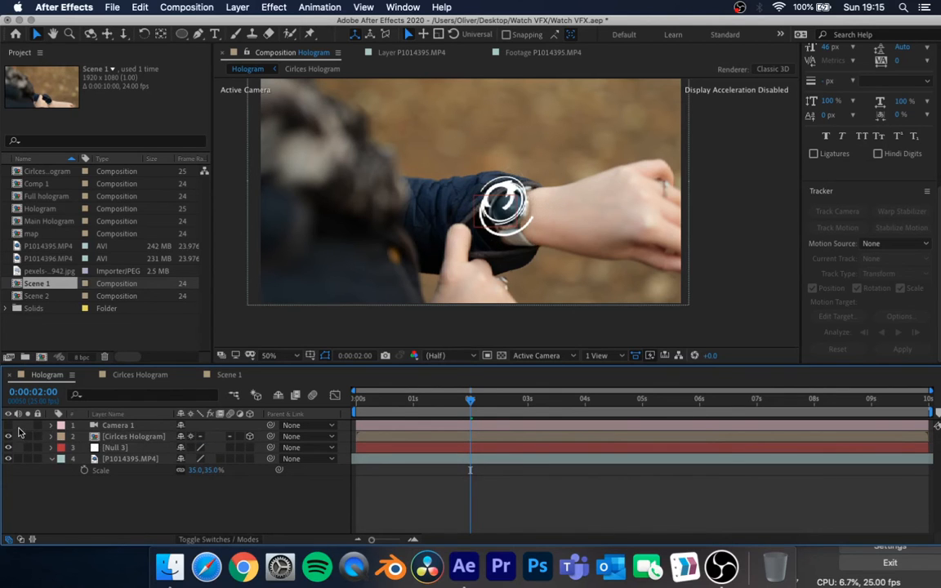
{"action": "left_click", "coordinate": [134, 438]}
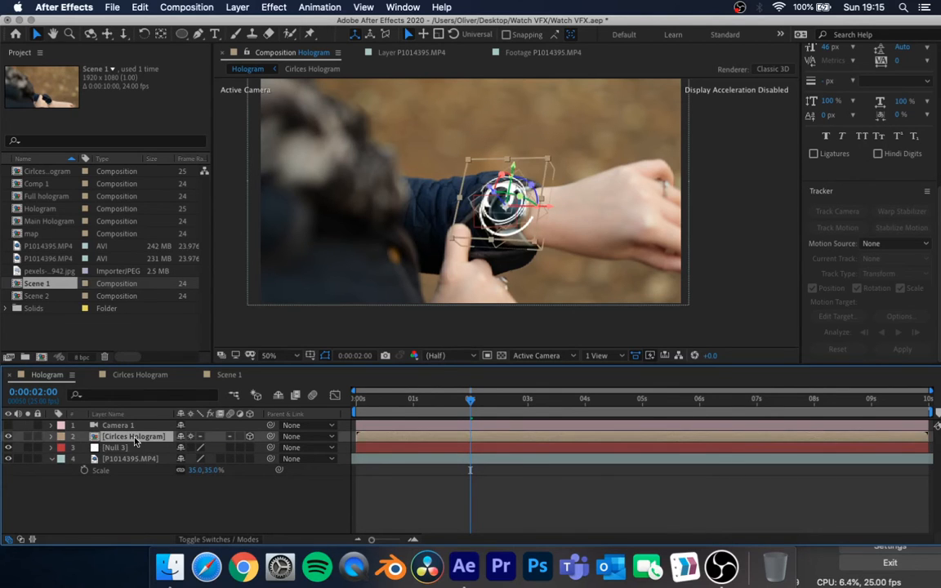
{"action": "left_click_drag", "start_coordinate": [271, 437], "coordinate": [127, 453]}
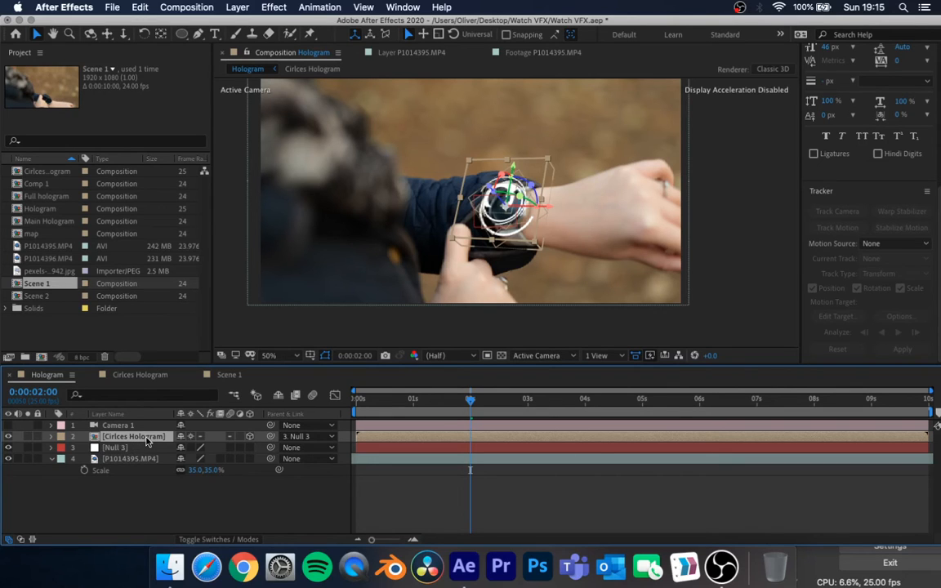
- Preview the Hologram composition from the start to check the tracking, and inspect the frame at 0:00:05:04
{"action": "left_click_drag", "start_coordinate": [468, 410], "coordinate": [311, 403]}
{"action": "key", "text": "space"}
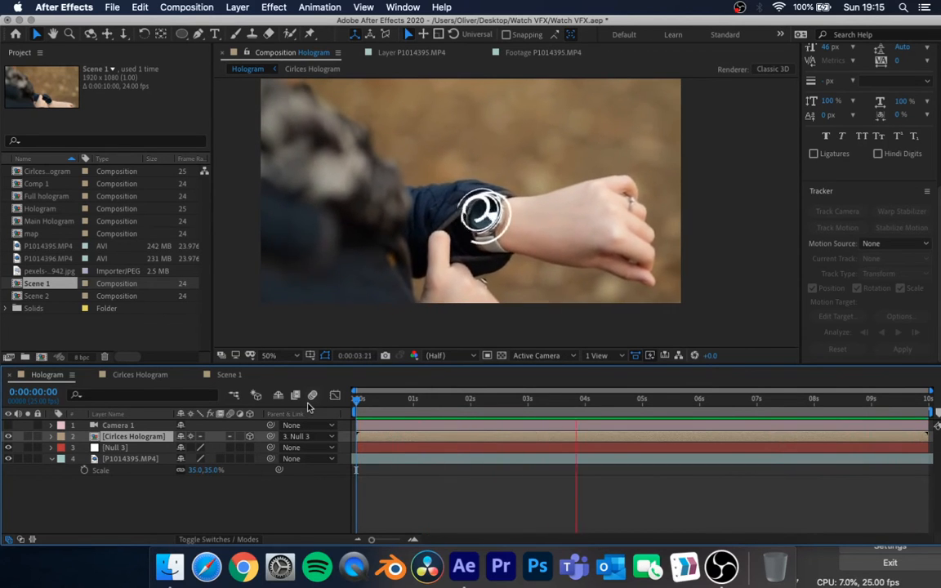
{"action": "left_click", "coordinate": [651, 409]}
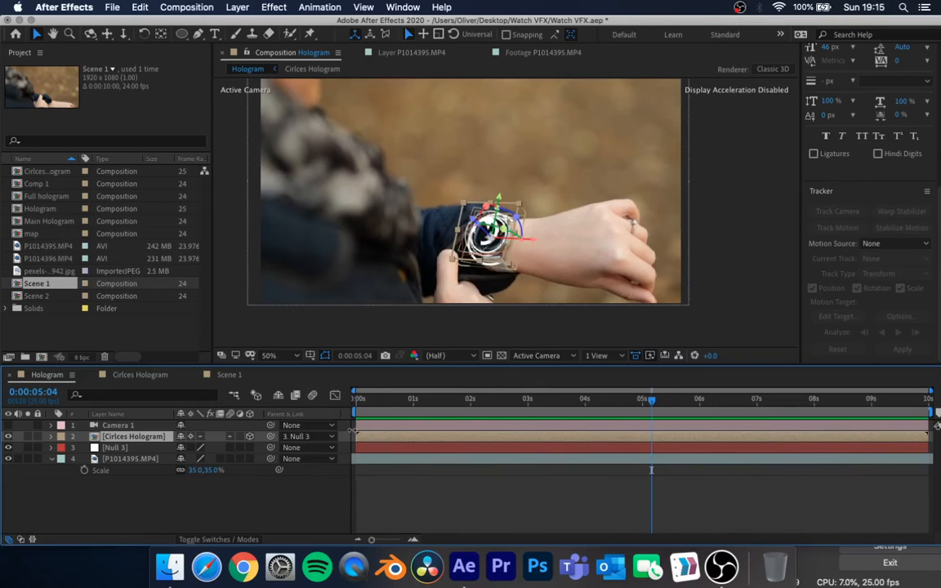
- Keyframe the Cirlces Hologram layer's Opacity at 100% at 0:00:01:24 and 0% at 0:00:01:21, and preview the fade-in
{"action": "left_click_drag", "start_coordinate": [642, 405], "coordinate": [469, 410]}
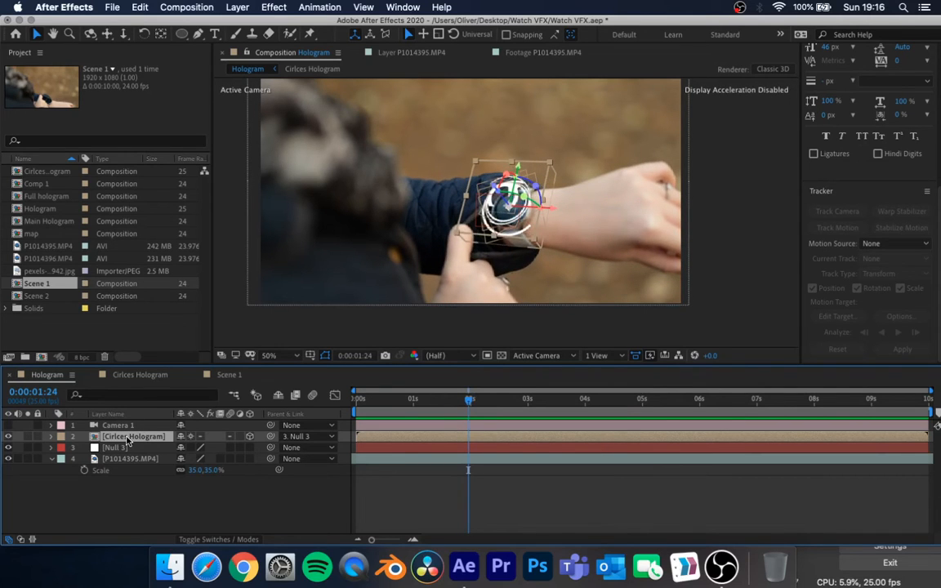
{"action": "key", "text": "t"}
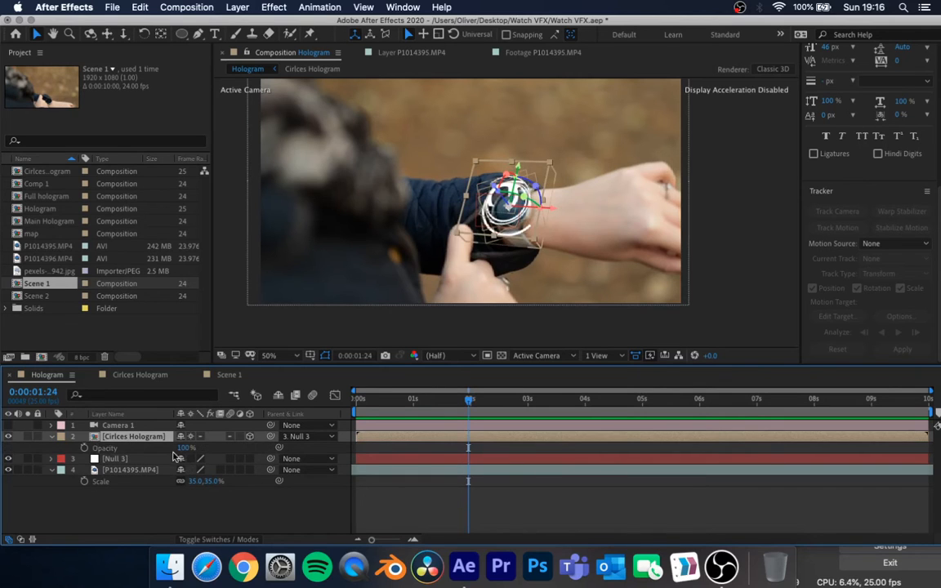
{"action": "left_click", "coordinate": [84, 448]}
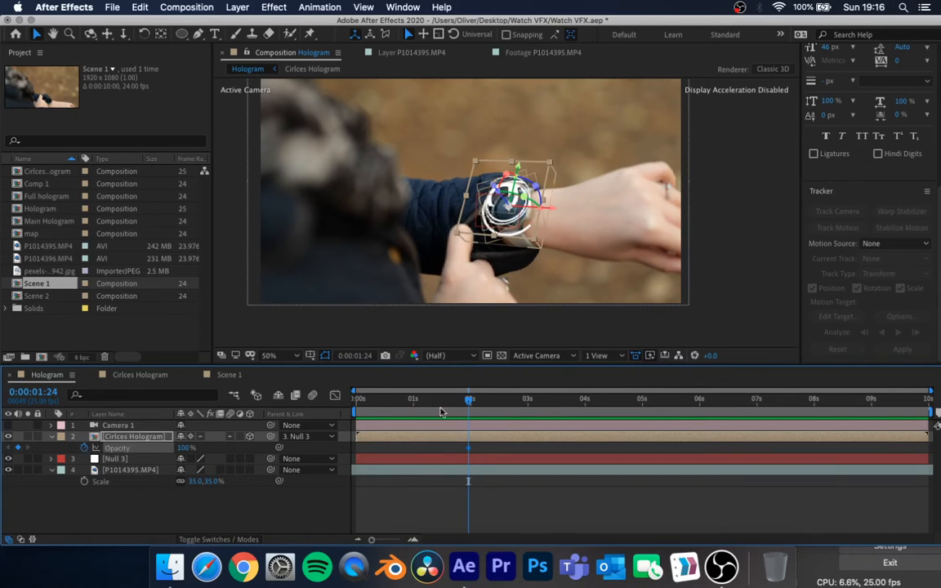
{"action": "left_click_drag", "start_coordinate": [469, 402], "coordinate": [460, 401]}
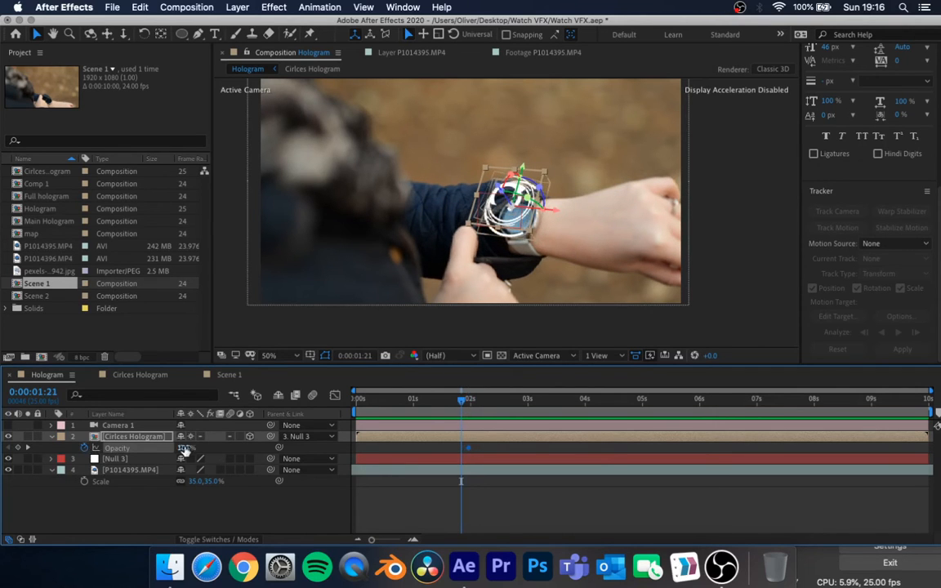
{"action": "left_click", "coordinate": [173, 523]}
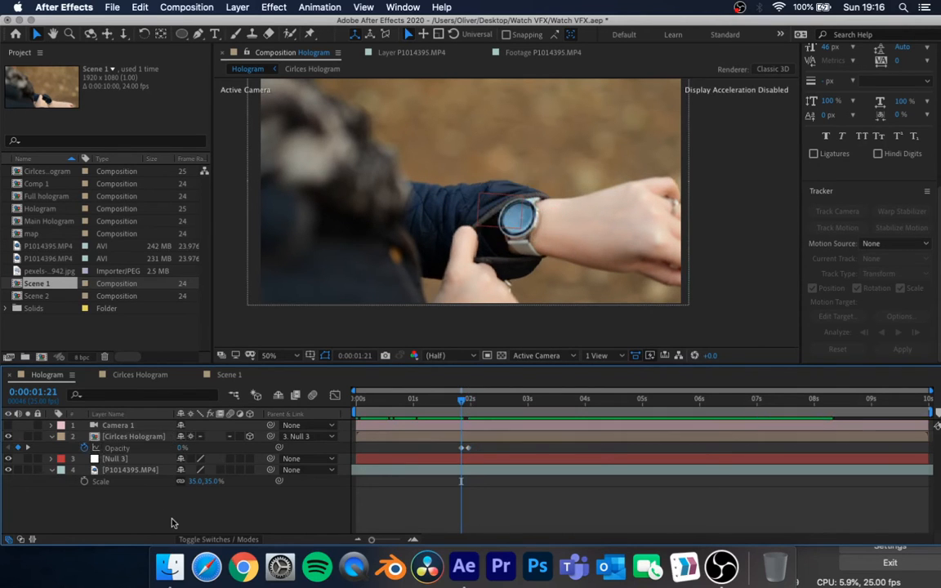
{"action": "key", "text": "space"}
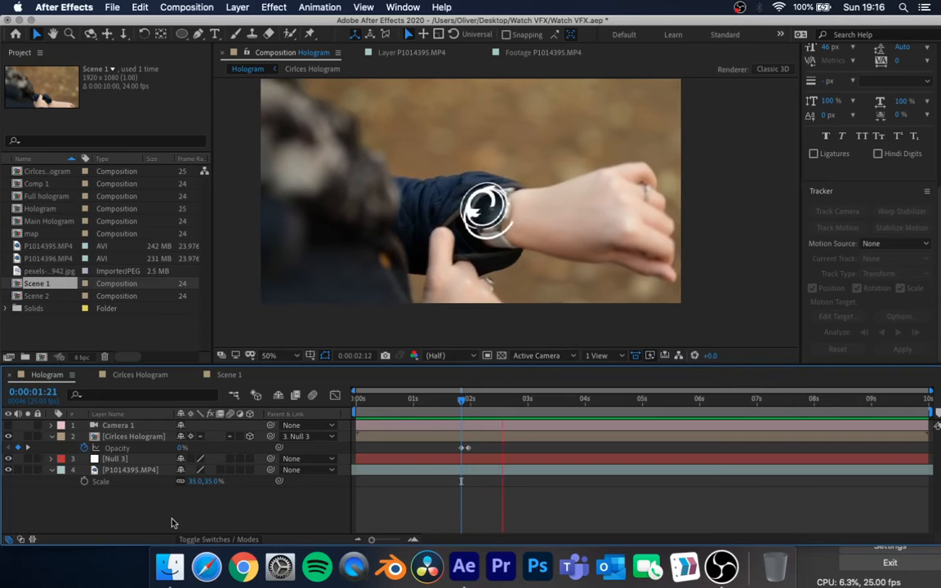
{"action": "key", "text": "space"}
- Apply Easy Ease to both Opacity keyframes of the Cirlces Hologram layer and preview the fade-in
{"action": "scroll", "coordinate": [503, 448], "scroll_direction": "up", "scroll_amount": 5}
{"action": "left_click_drag", "start_coordinate": [566, 447], "coordinate": [525, 449]}
{"action": "right_click", "coordinate": [525, 449]}
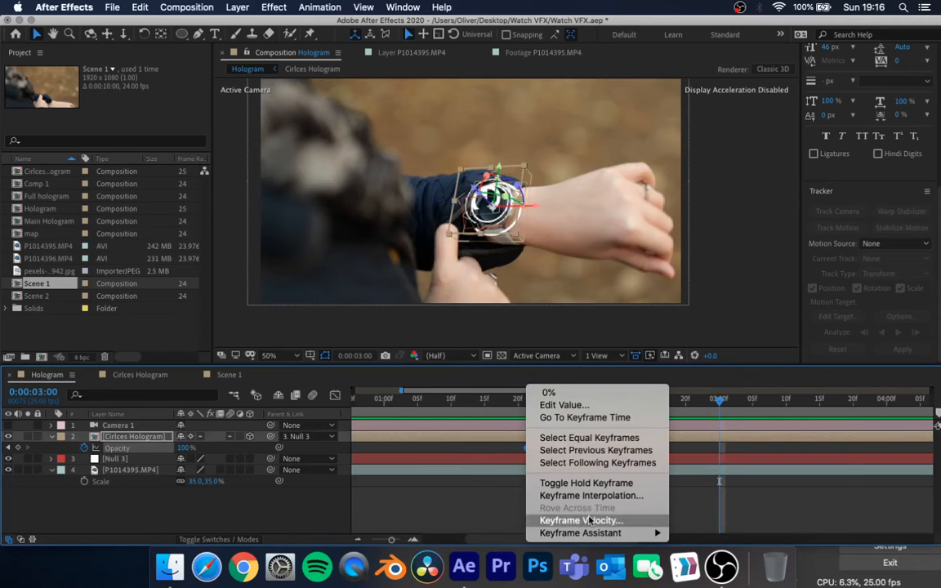
{"action": "mouse_move", "coordinate": [588, 533]}
{"action": "left_click", "coordinate": [637, 413]}
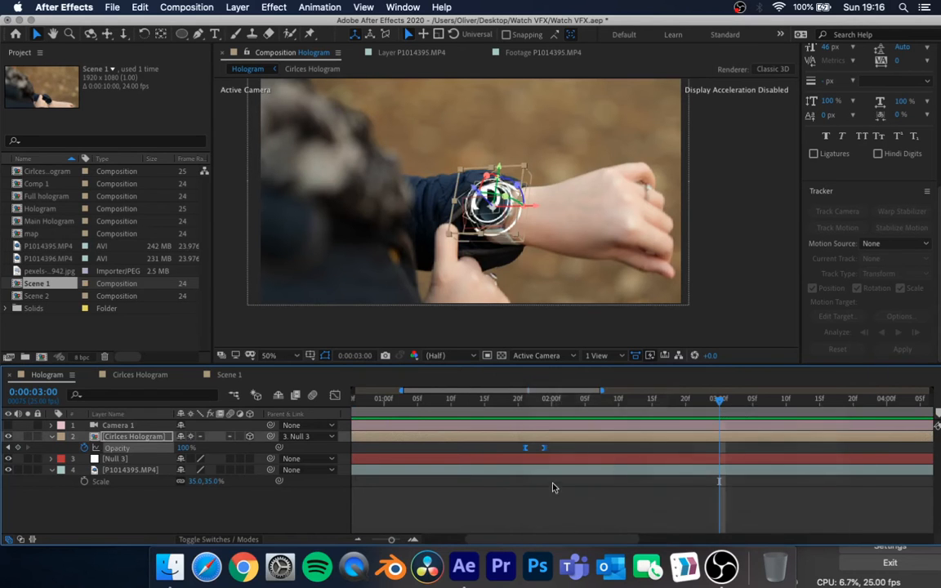
{"action": "left_click_drag", "start_coordinate": [560, 401], "coordinate": [446, 400]}
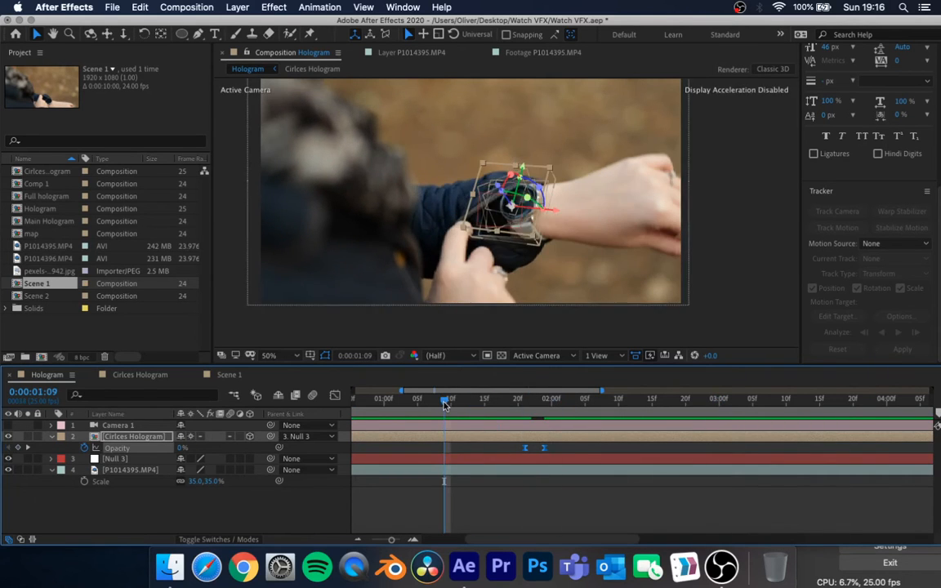
{"action": "key", "text": "space"}
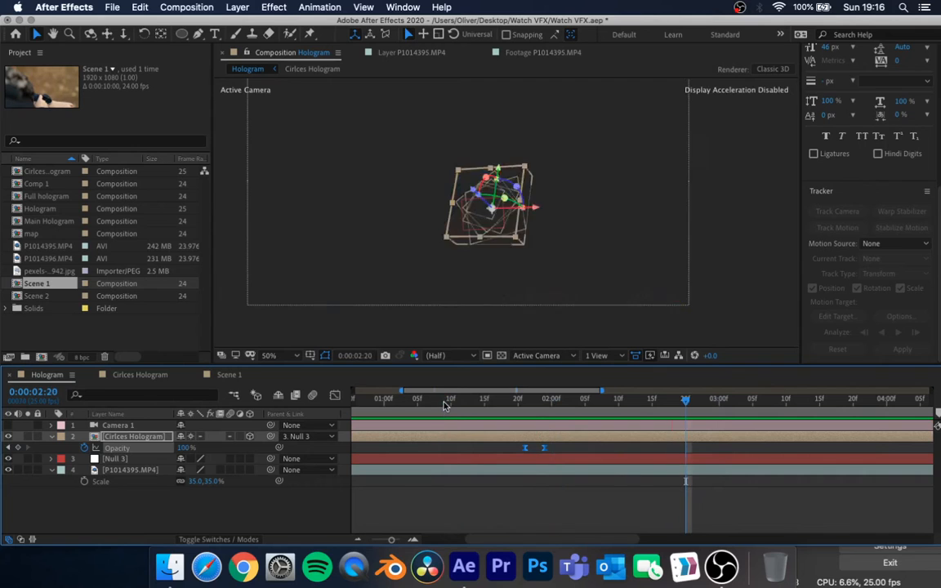
- Shift both Opacity keyframes about two frames later, to about 0:00:01:23 and 0:00:02:01, and preview the fade-in
{"action": "left_click_drag", "start_coordinate": [547, 452], "coordinate": [559, 451]}
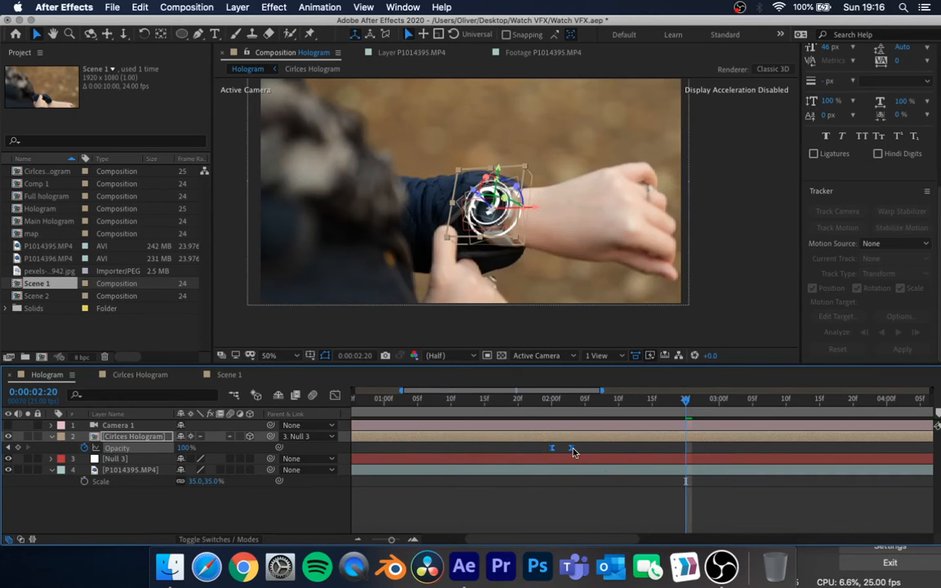
{"action": "left_click", "coordinate": [505, 402]}
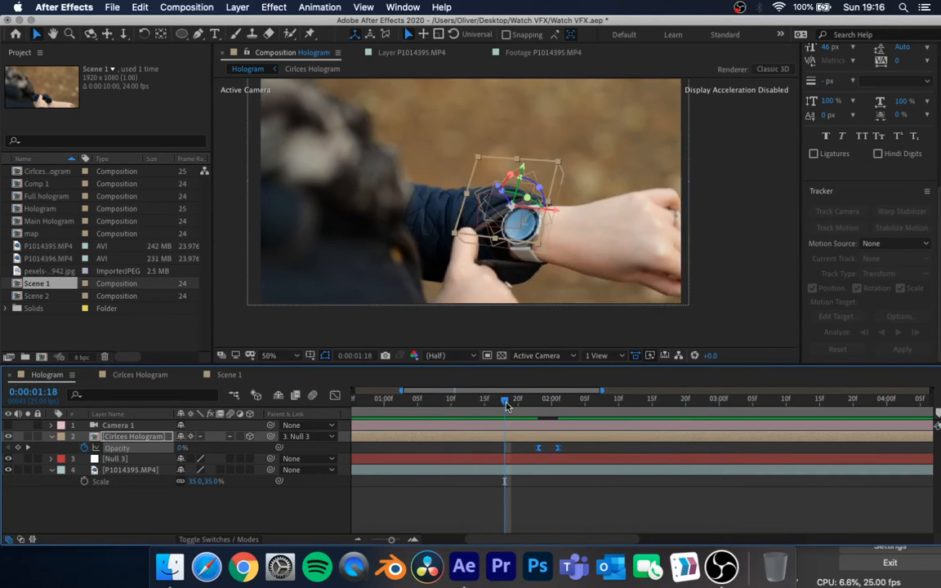
{"action": "key", "text": "space"}
{"action": "key", "text": "space"}
{"action": "left_click", "coordinate": [574, 501]}
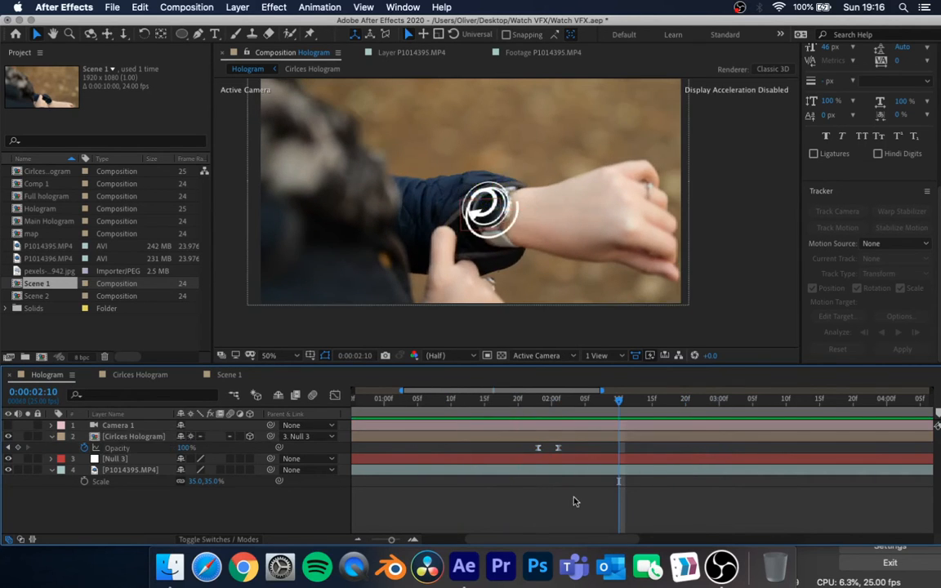
- Lengthen the fade-in by moving the 0% Opacity keyframe to about 0:00:01:21 and the 100% keyframe to about 0:00:02:08, and preview it
{"action": "left_click_drag", "start_coordinate": [541, 453], "coordinate": [526, 451]}
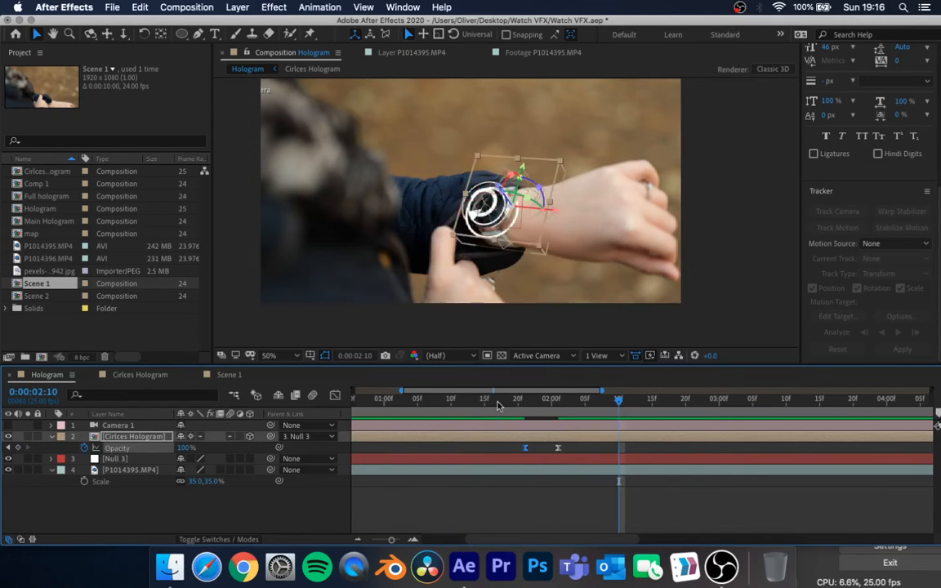
{"action": "left_click", "coordinate": [512, 401]}
{"action": "left_click_drag", "start_coordinate": [512, 401], "coordinate": [572, 402]}
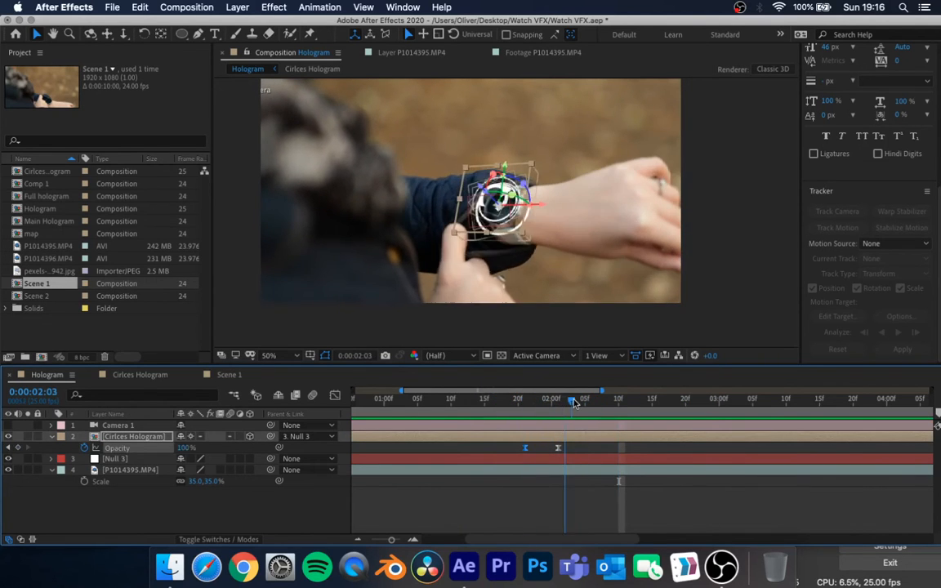
{"action": "left_click_drag", "start_coordinate": [558, 449], "coordinate": [604, 449]}
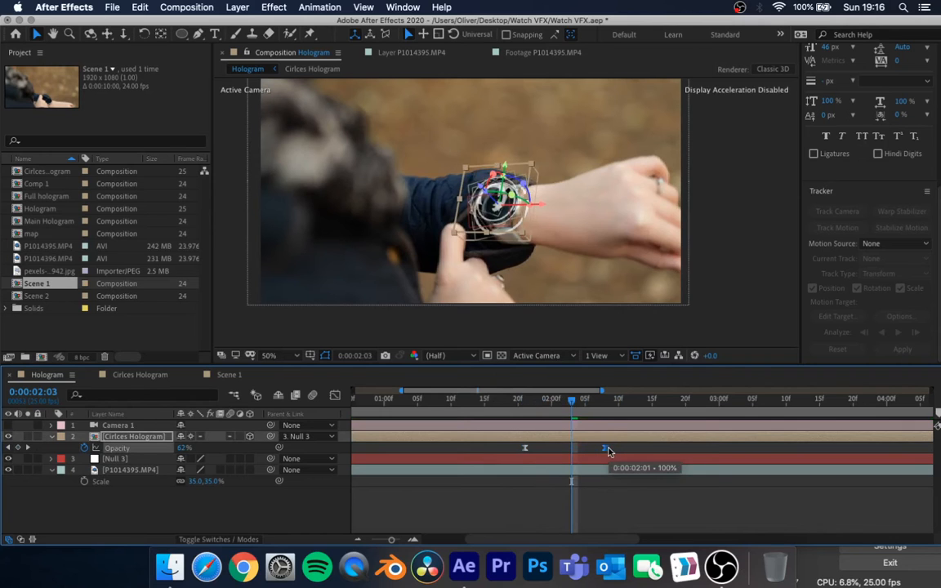
{"action": "left_click_drag", "start_coordinate": [569, 406], "coordinate": [446, 399]}
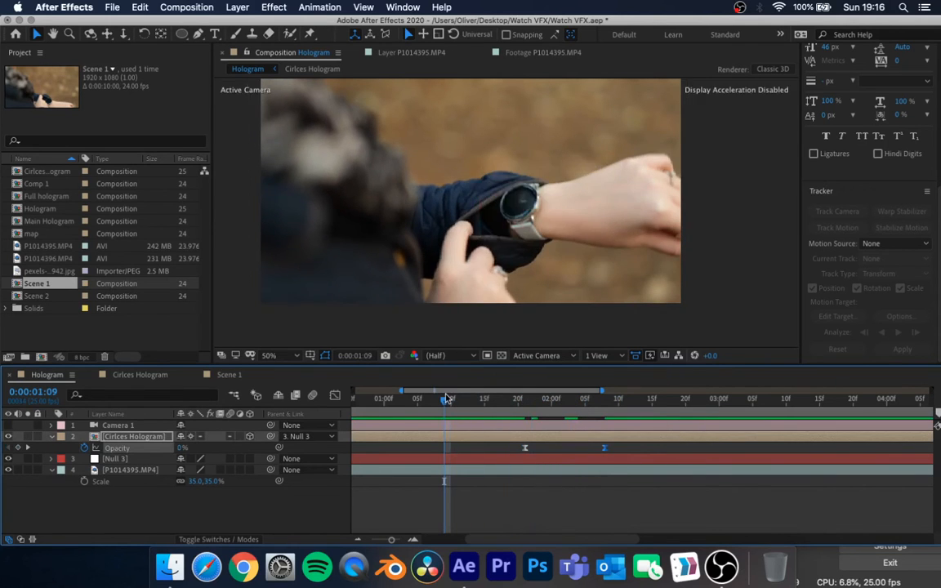
{"action": "key", "text": "space"}
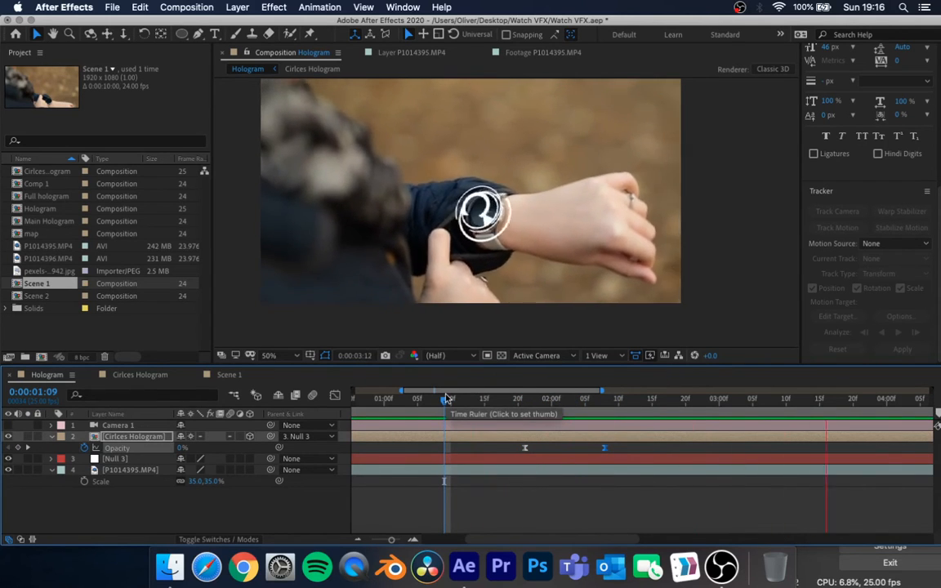
{"action": "key", "text": "space"}
{"action": "left_click_drag", "start_coordinate": [589, 401], "coordinate": [573, 412]}
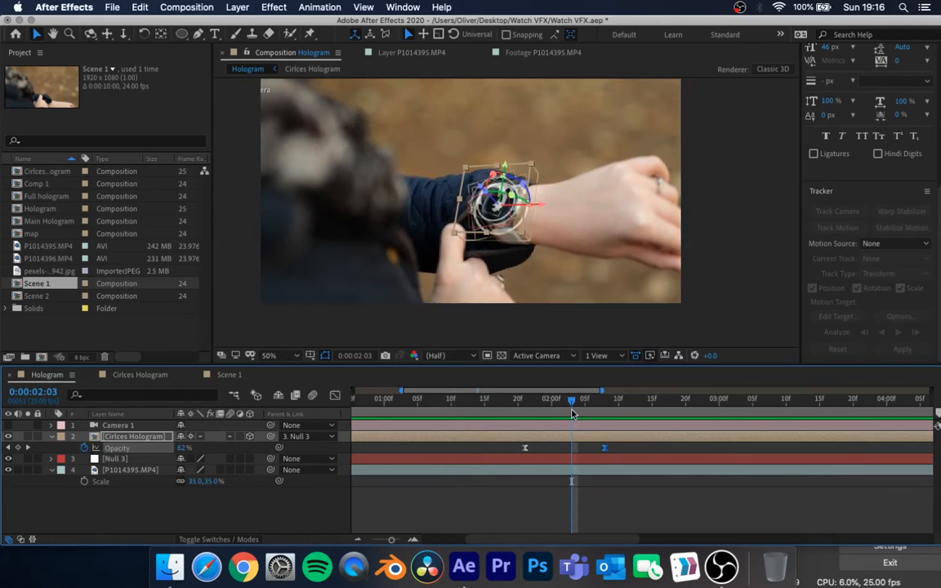
- In the Cirlces Hologram composition, add a Position keyframe to all five circle layers at 0:00:02:03
{"action": "left_click_drag", "start_coordinate": [400, 390], "coordinate": [333, 393]}
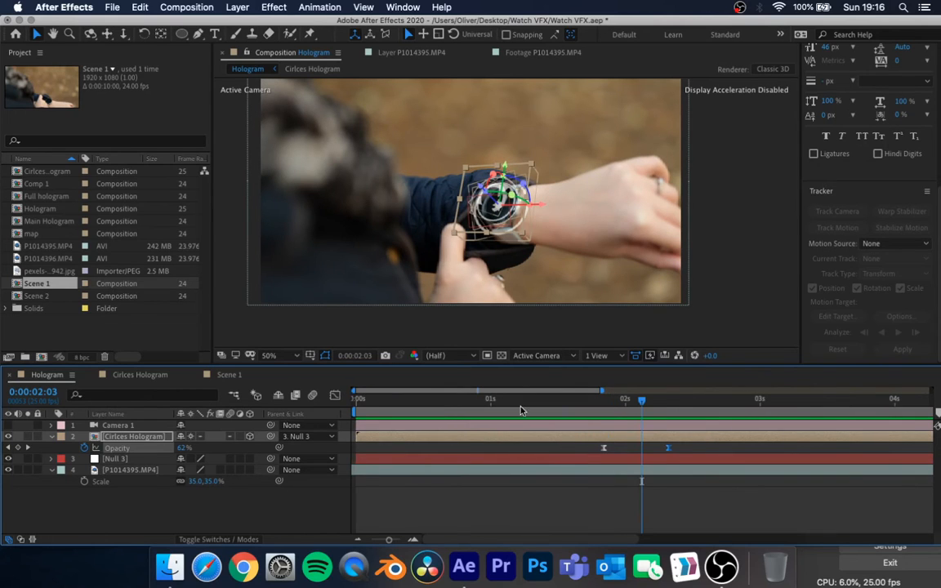
{"action": "left_click_drag", "start_coordinate": [605, 391], "coordinate": [931, 391]}
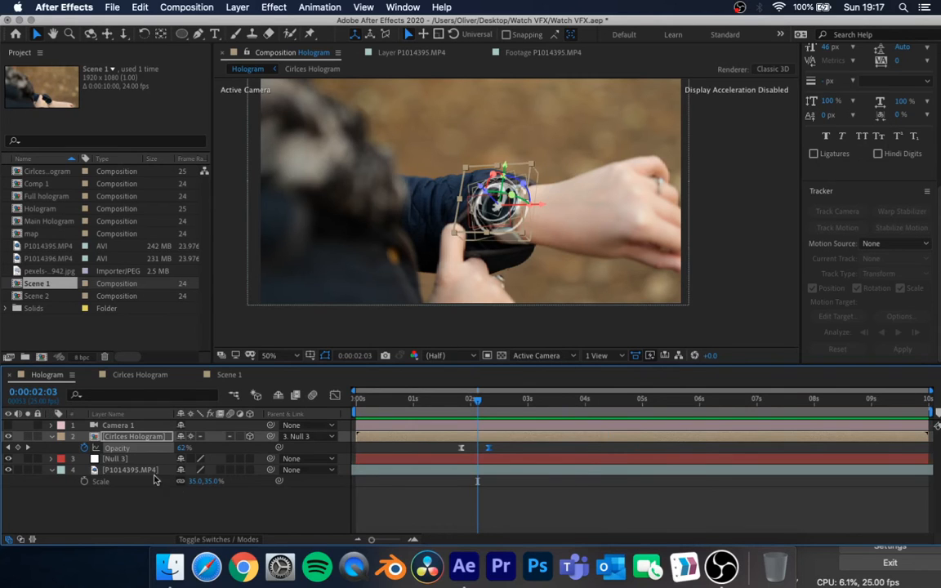
{"action": "left_click", "coordinate": [139, 376]}
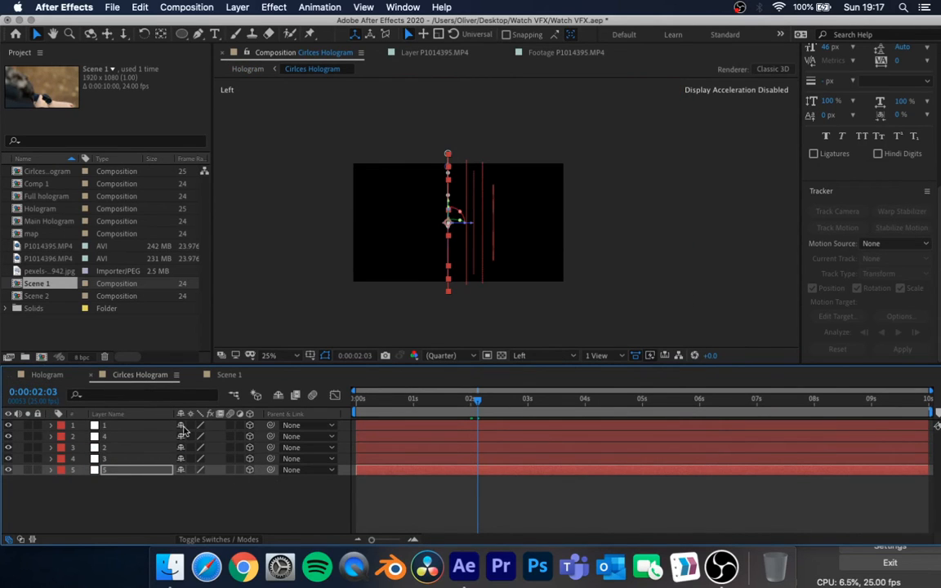
{"action": "left_click", "coordinate": [102, 428]}
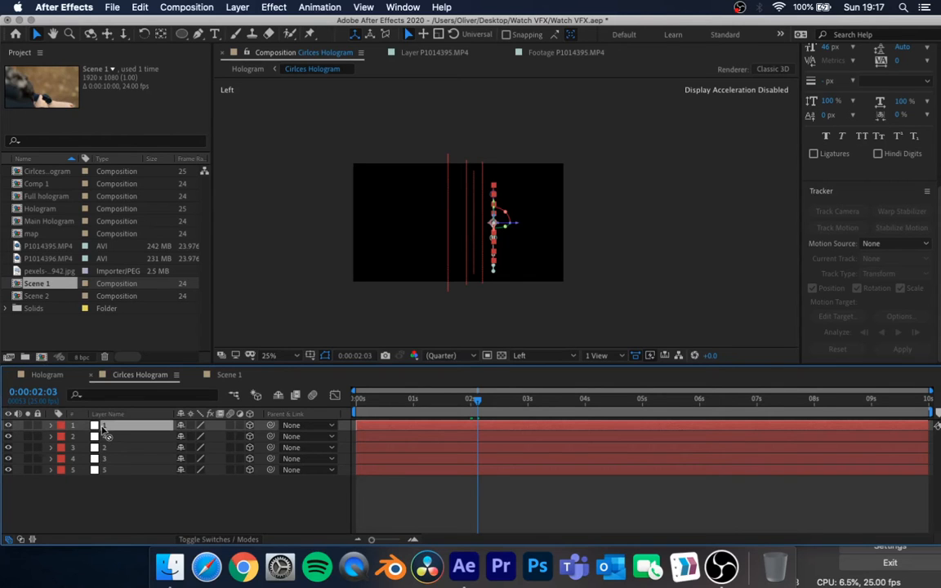
{"action": "left_click", "coordinate": [118, 472], "text": "shift"}
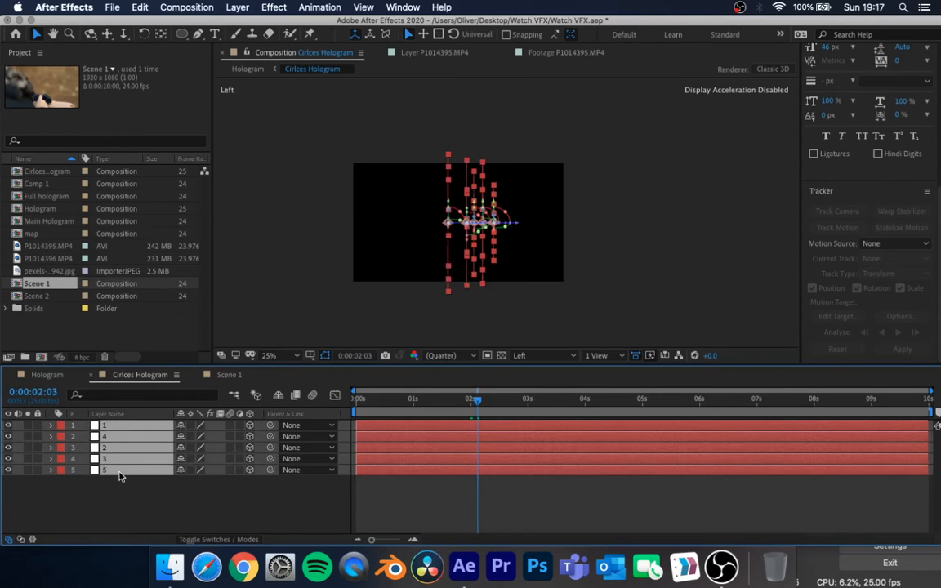
{"action": "key", "text": "p"}
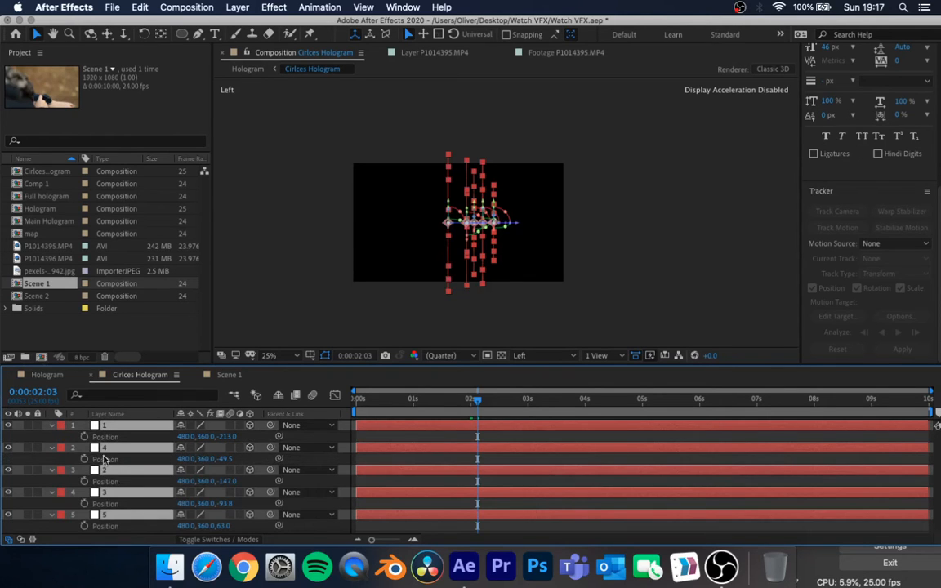
{"action": "left_click", "coordinate": [84, 437]}
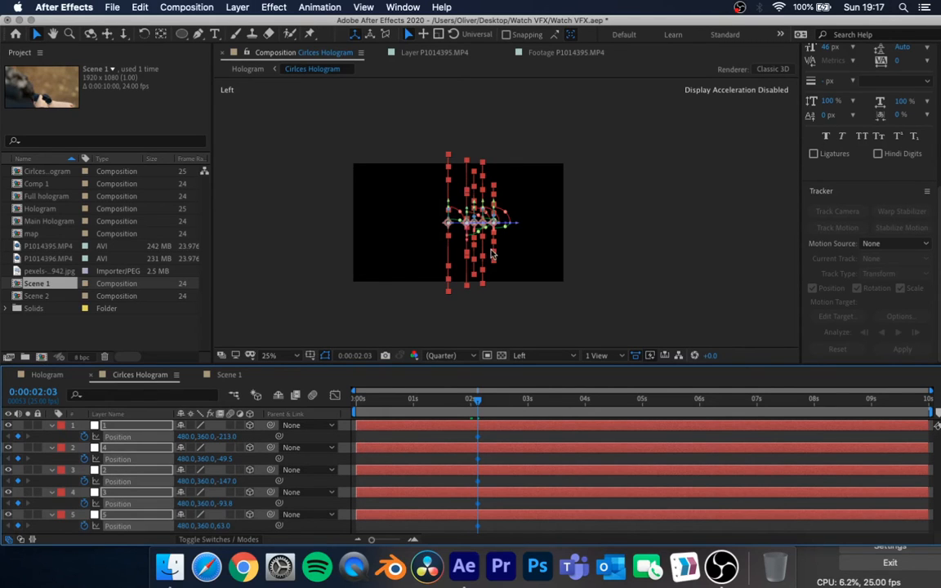
- Compare the timing with the Hologram composition's fade and move the five circle layers' Position keyframes to 0:00:02:24
{"action": "left_click_drag", "start_coordinate": [478, 400], "coordinate": [415, 400]}
{"action": "left_click", "coordinate": [451, 403]}
{"action": "left_click_drag", "start_coordinate": [472, 401], "coordinate": [479, 401]}
{"action": "left_click", "coordinate": [53, 375]}
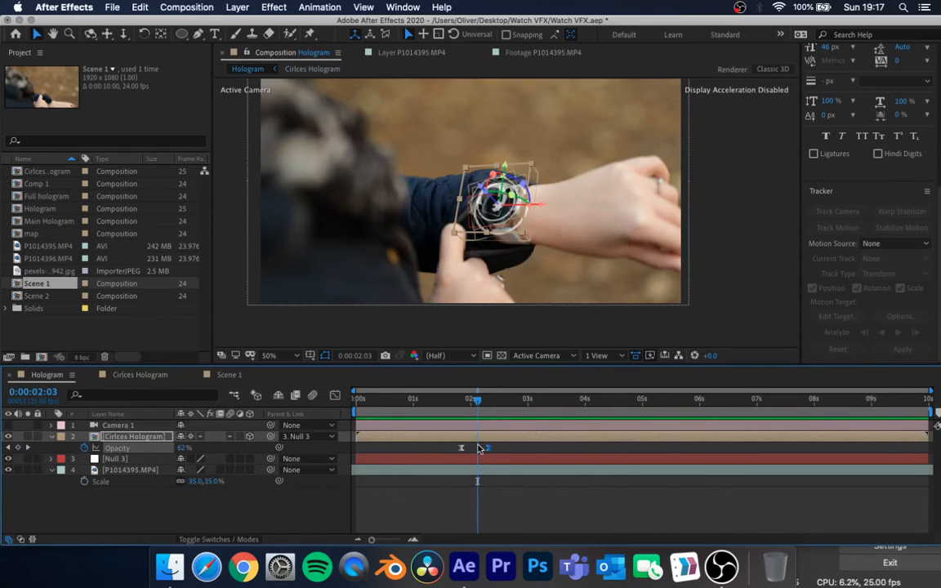
{"action": "left_click", "coordinate": [140, 377]}
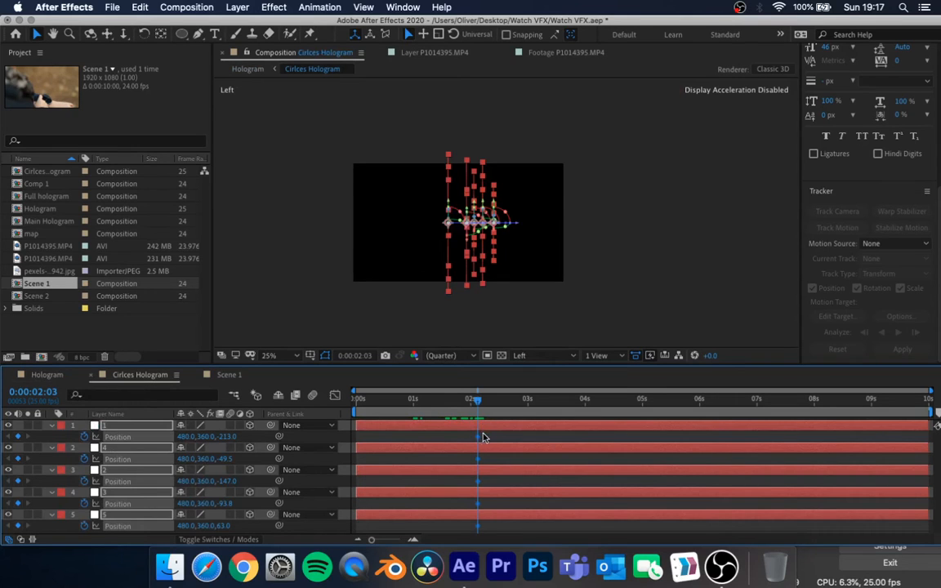
{"action": "mouse_move", "coordinate": [491, 441]}
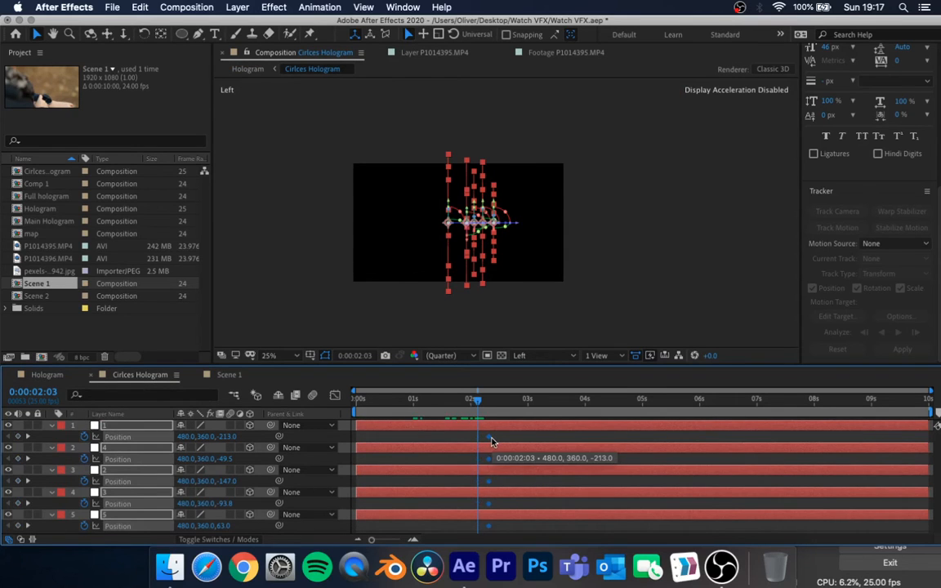
{"action": "left_click_drag", "start_coordinate": [492, 441], "coordinate": [526, 437]}
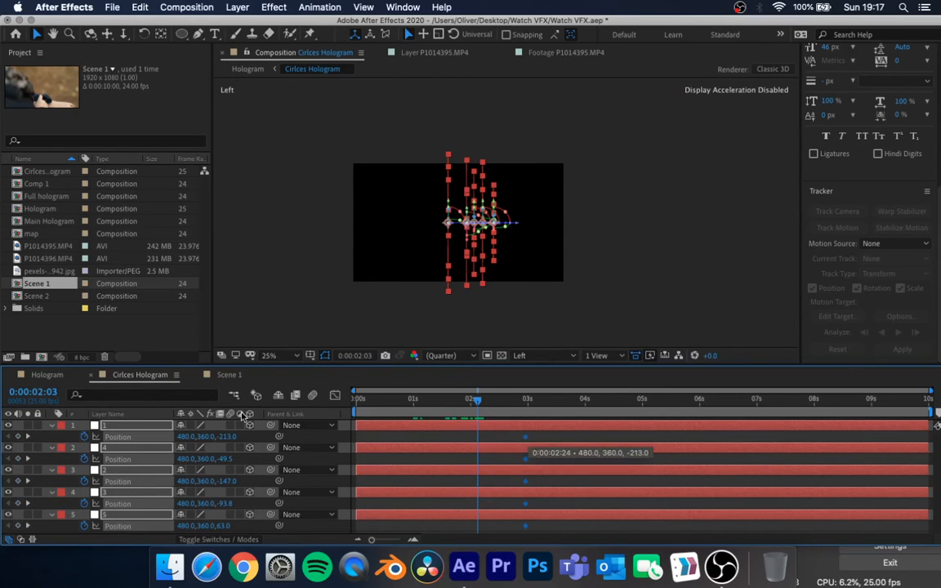
- Recheck the fade timing in the Hologram composition, move the circles' Position keyframes to about 0:00:02:08, and set the current time to 0:00:02:00
{"action": "left_click", "coordinate": [37, 374]}
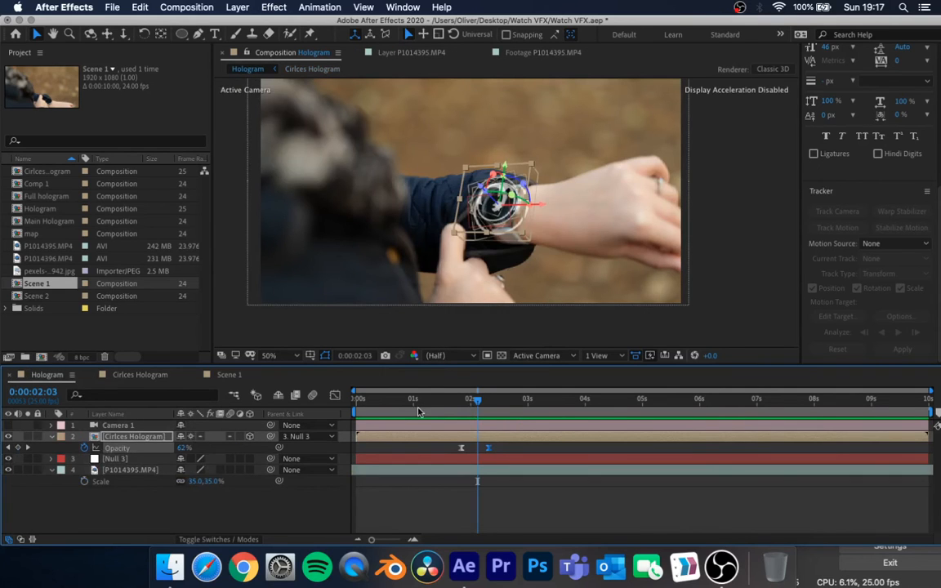
{"action": "mouse_move", "coordinate": [480, 401]}
{"action": "left_mouse_down"}
{"action": "mouse_move", "coordinate": [490, 403]}
{"action": "mouse_move", "coordinate": [479, 406]}
{"action": "left_mouse_up"}
{"action": "left_click", "coordinate": [141, 374]}
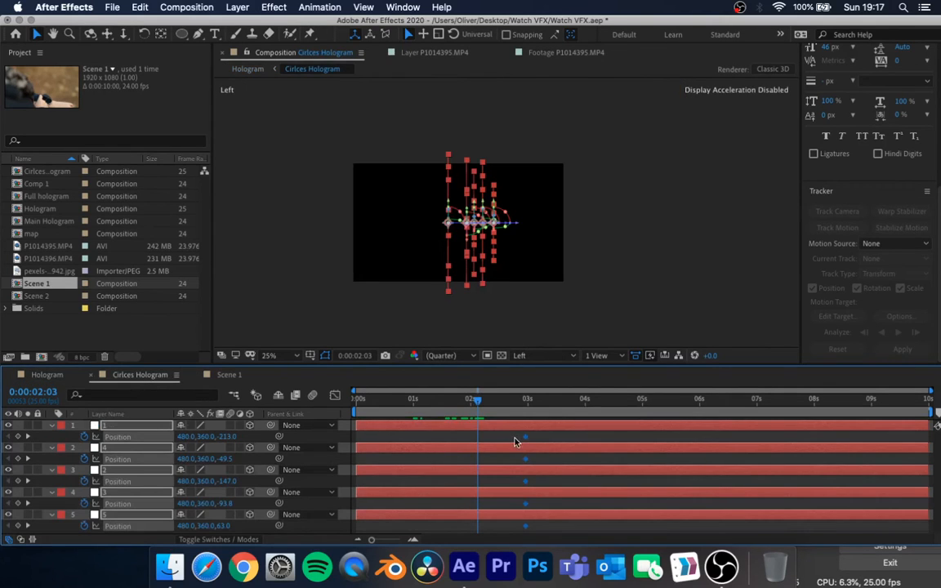
{"action": "left_click_drag", "start_coordinate": [500, 438], "coordinate": [473, 409]}
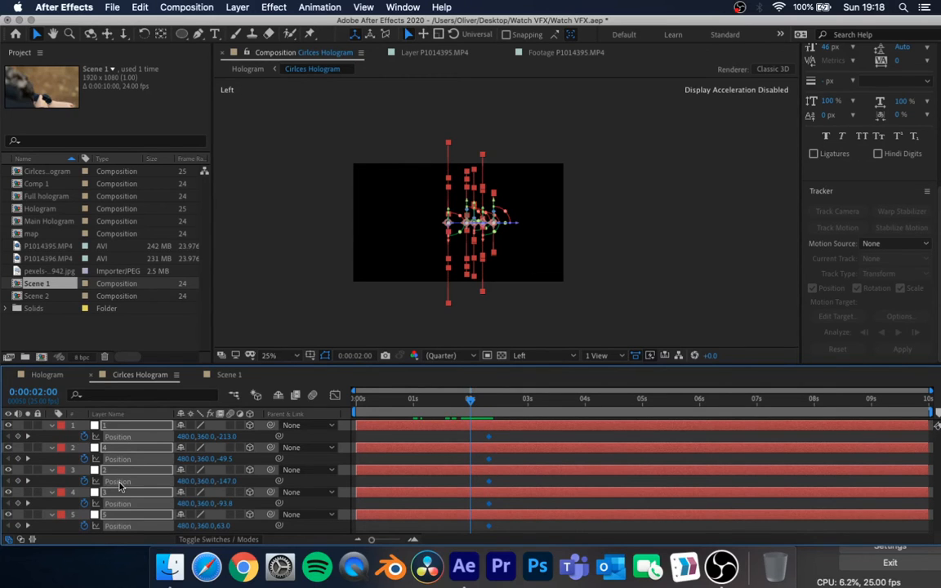
- At 0:00:02:00, move only circle layer 1 back along its Z axis to 57, level with the rearmost circle
{"action": "left_click", "coordinate": [131, 437]}
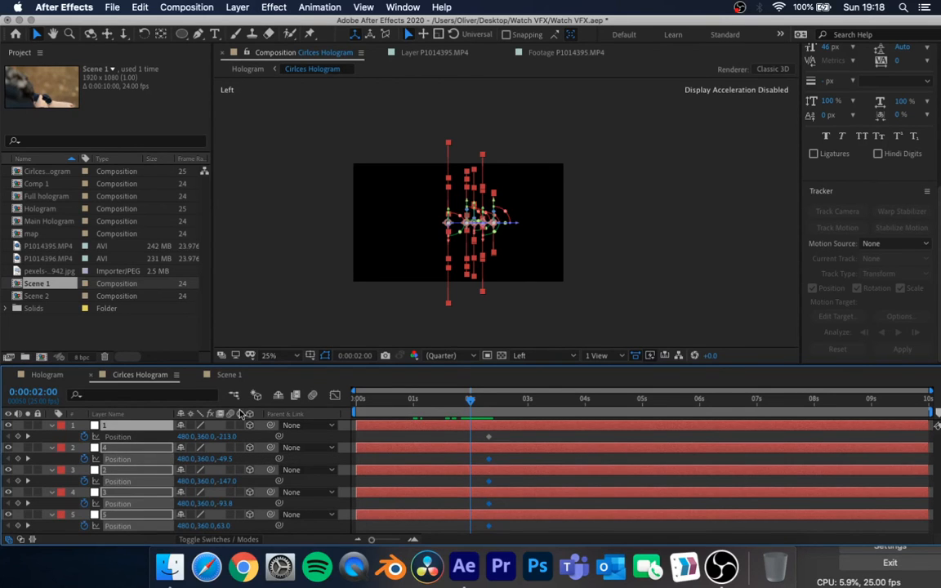
{"action": "left_click", "coordinate": [60, 435]}
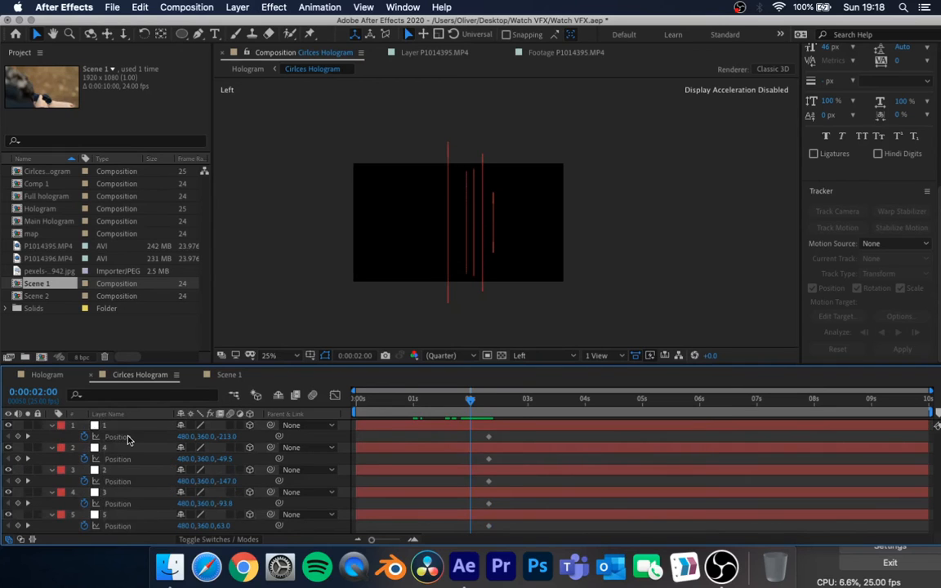
{"action": "left_click", "coordinate": [127, 437]}
{"action": "left_click", "coordinate": [54, 426]}
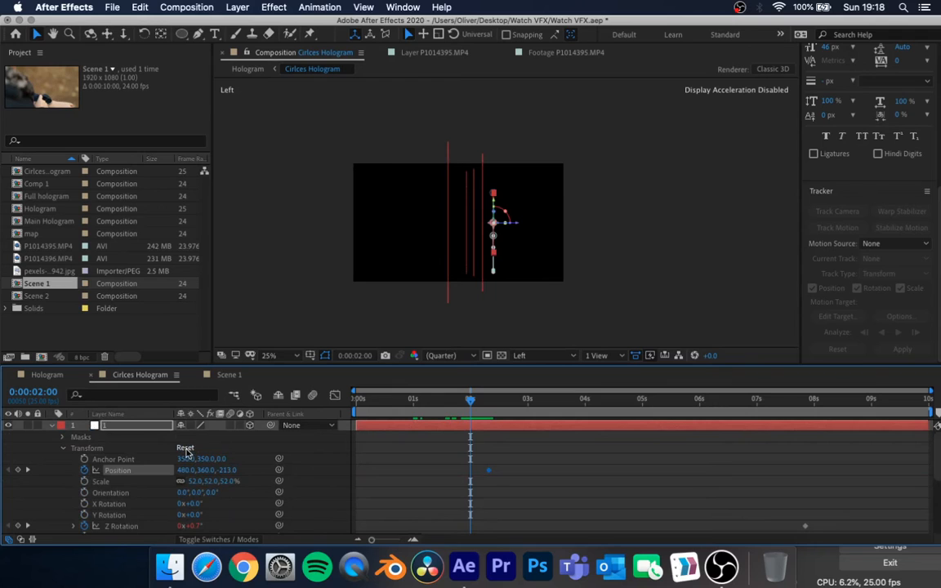
{"action": "scroll", "coordinate": [193, 489], "scroll_direction": "down", "scroll_amount": 1}
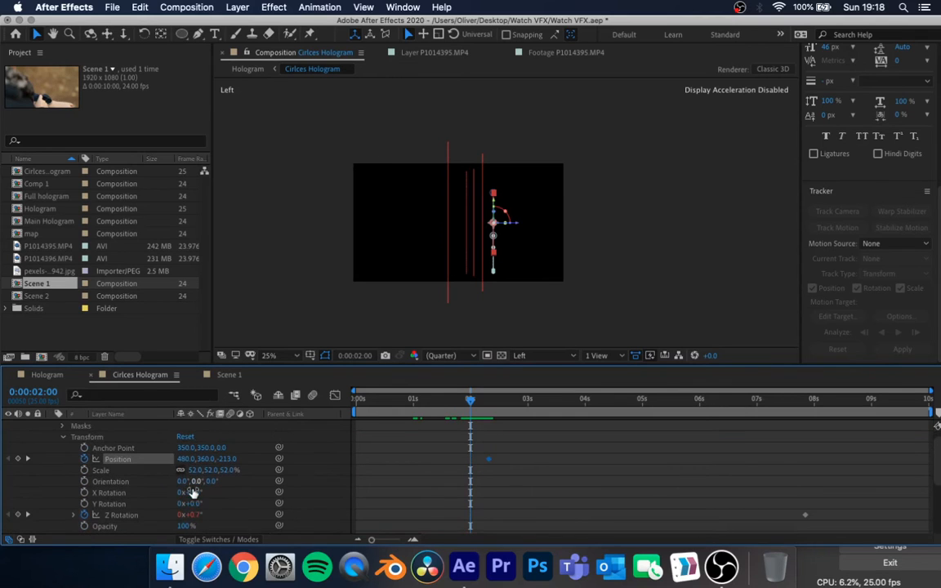
{"action": "left_click", "coordinate": [185, 437]}
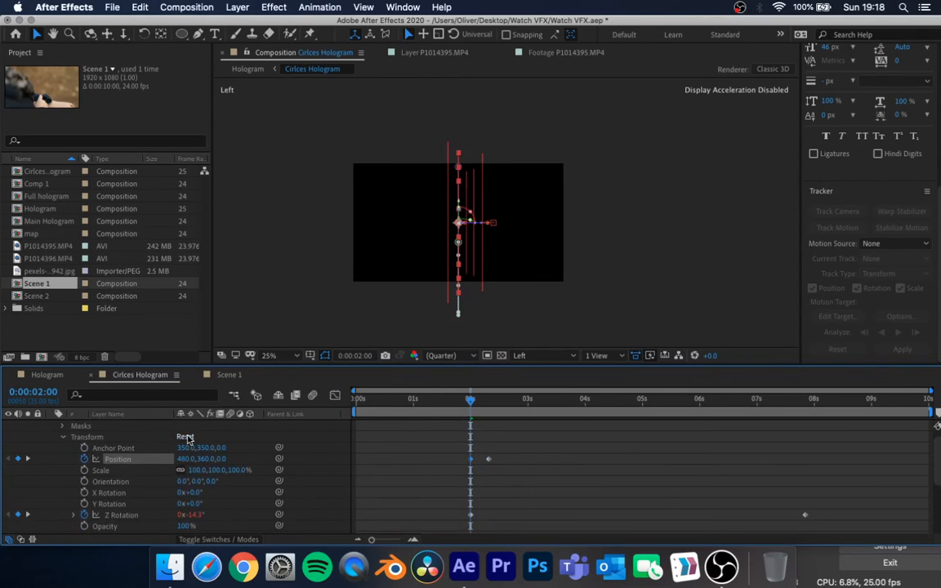
{"action": "key", "text": "super+z"}
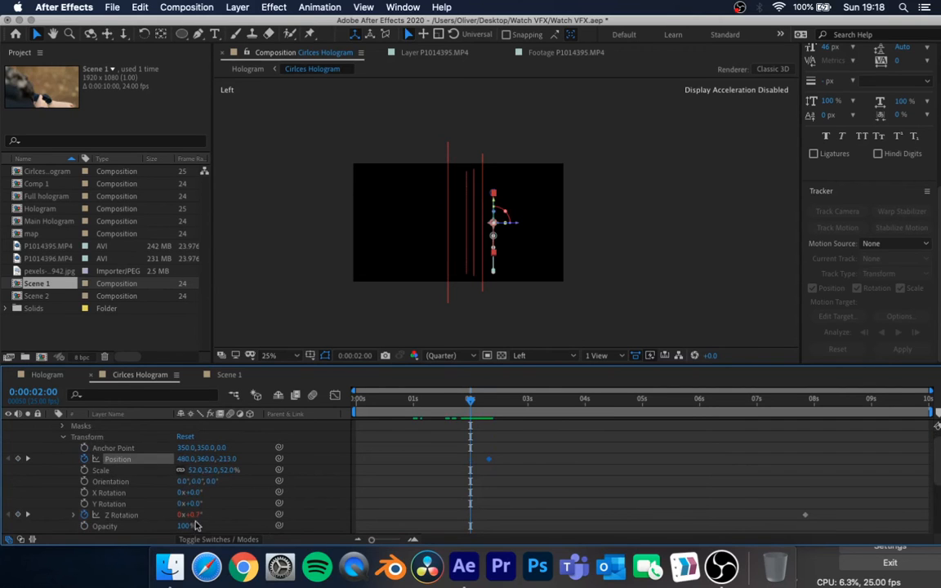
{"action": "left_click_drag", "start_coordinate": [518, 225], "coordinate": [454, 229]}
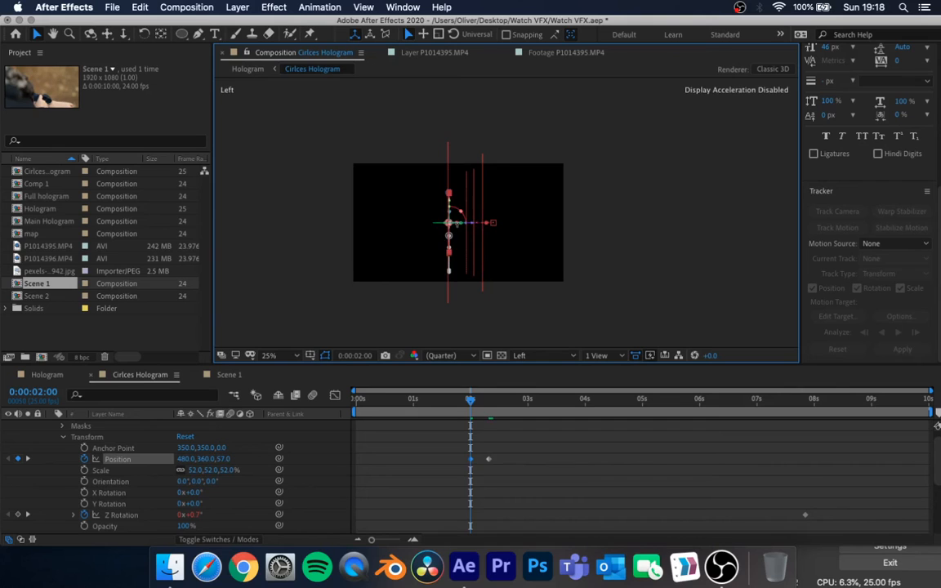
- Reveal the Position property of all circle layers and move layer 4 back along Z to about 67.5 at 0:00:02:00
{"action": "left_click", "coordinate": [64, 445]}
{"action": "key", "text": "super+a"}
{"action": "key", "text": "p"}
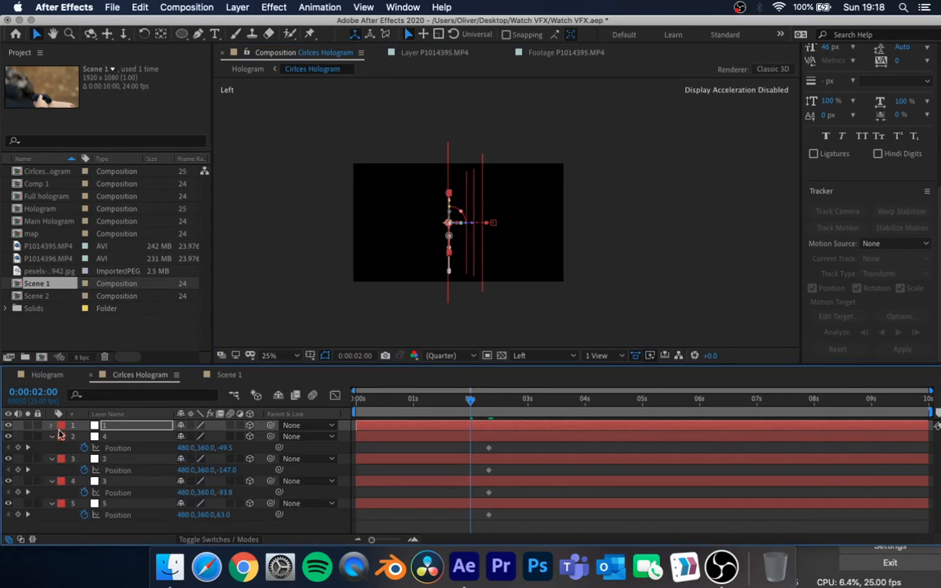
{"action": "left_click", "coordinate": [113, 441]}
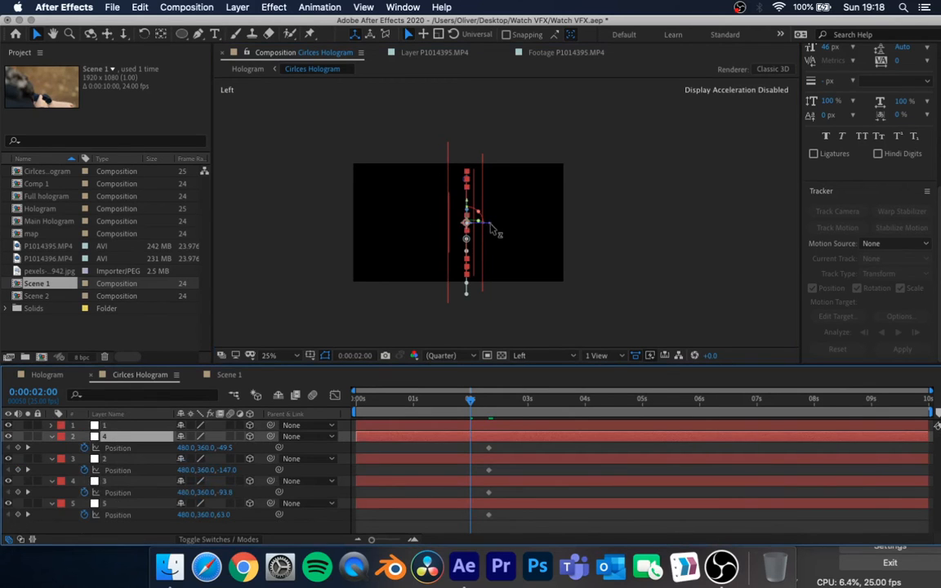
{"action": "left_click_drag", "start_coordinate": [483, 225], "coordinate": [467, 227]}
- At 0:00:02:00, move circle layer 2 back along Z to about 60 and layer 3 to about 71.2, level with circle 5
{"action": "left_click", "coordinate": [106, 461]}
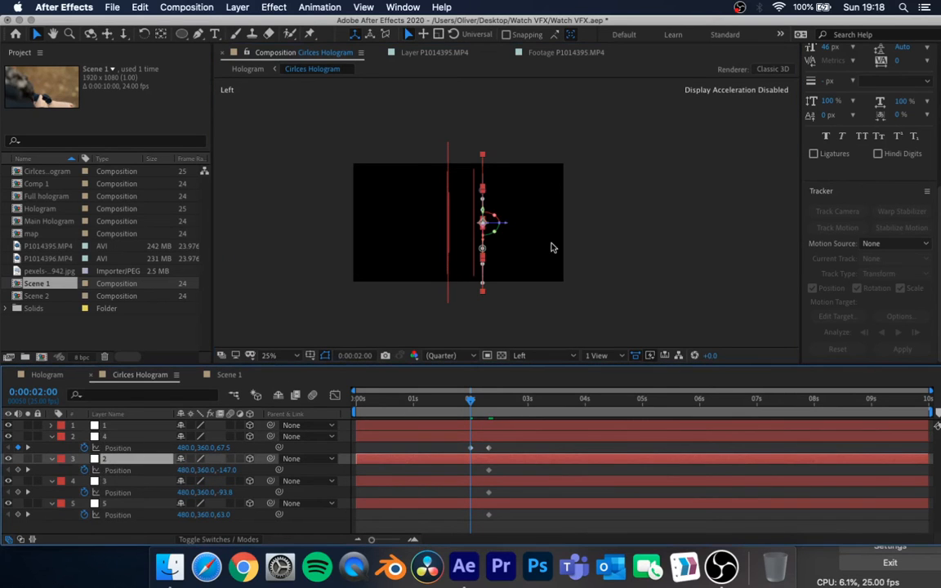
{"action": "left_click_drag", "start_coordinate": [500, 226], "coordinate": [466, 231]}
{"action": "left_click", "coordinate": [113, 481]}
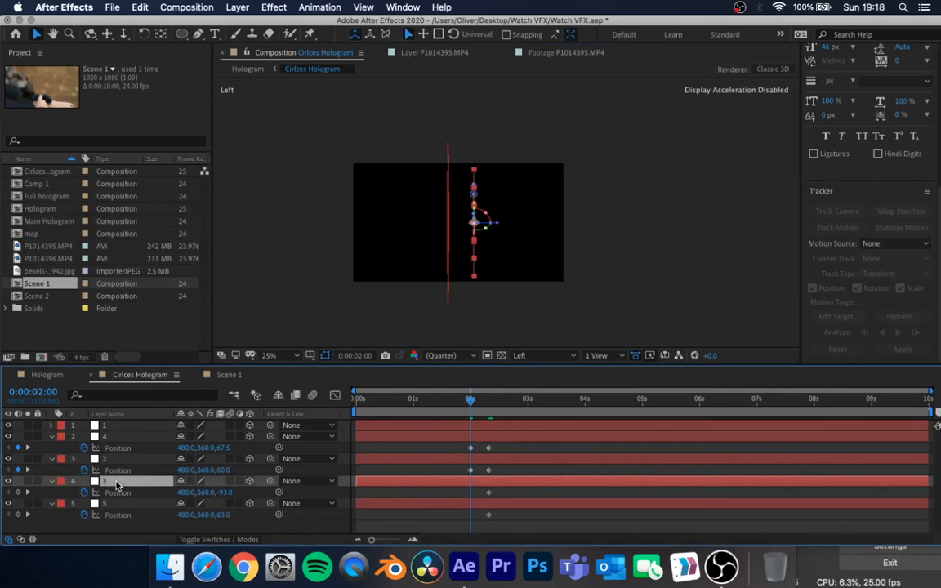
{"action": "left_click_drag", "start_coordinate": [500, 231], "coordinate": [473, 226]}
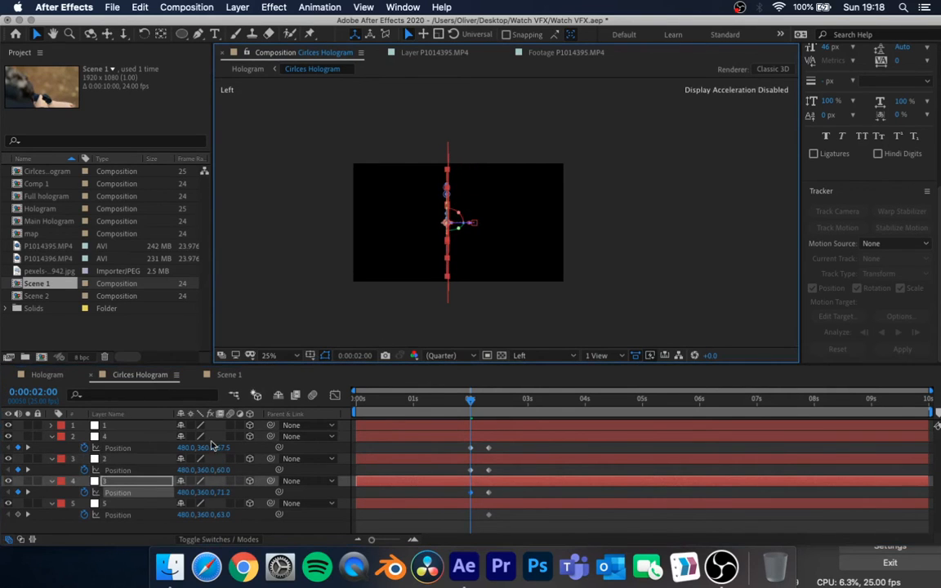
{"action": "left_click", "coordinate": [118, 505]}
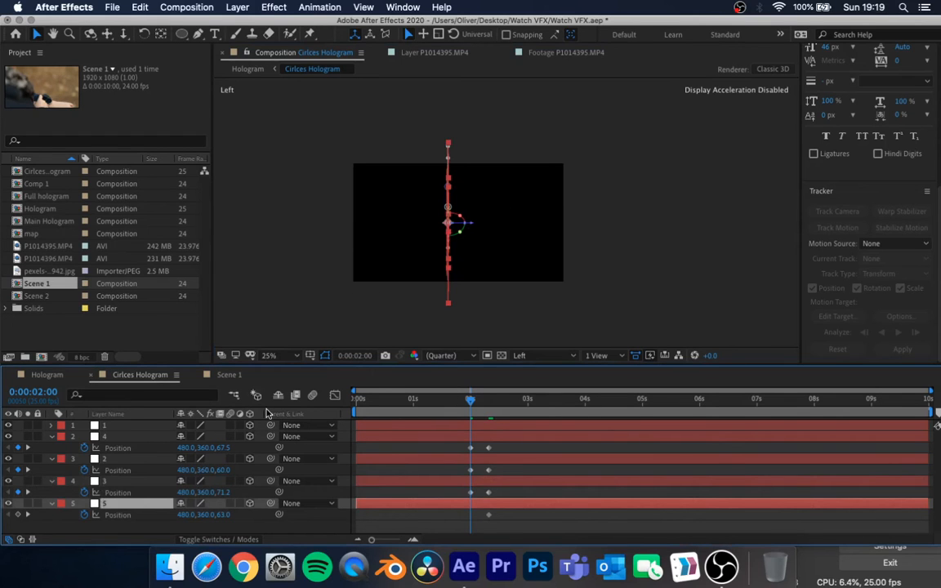
- Play the Hologram composition from 0:00:02:00 to check how the circles spread out over the watch
{"action": "left_click", "coordinate": [46, 374]}
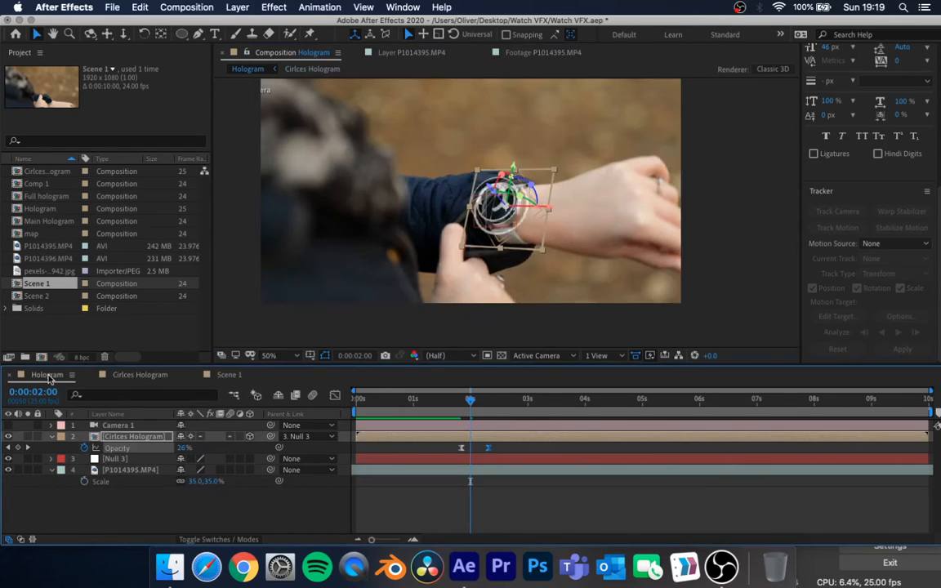
{"action": "left_click", "coordinate": [210, 506]}
{"action": "key", "text": "space"}
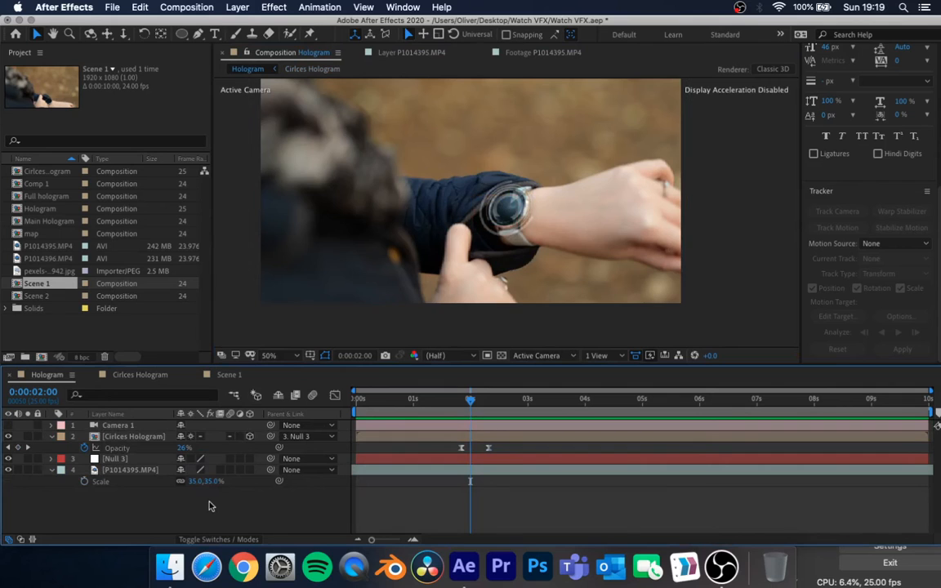
{"action": "key", "text": "space"}
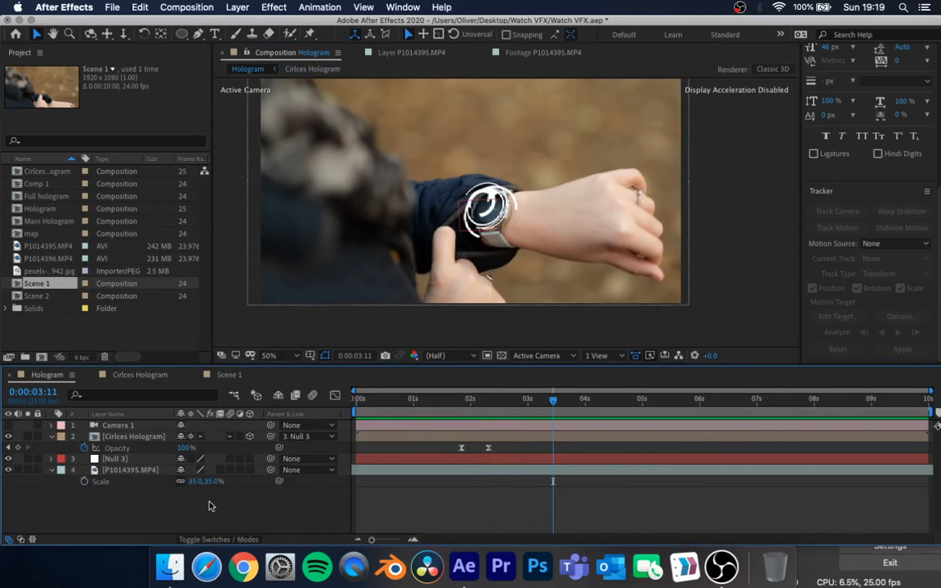
- In the Cirlces Hologram composition, apply Easy Ease to all Position keyframes of the five circle layers
{"action": "left_click", "coordinate": [124, 376]}
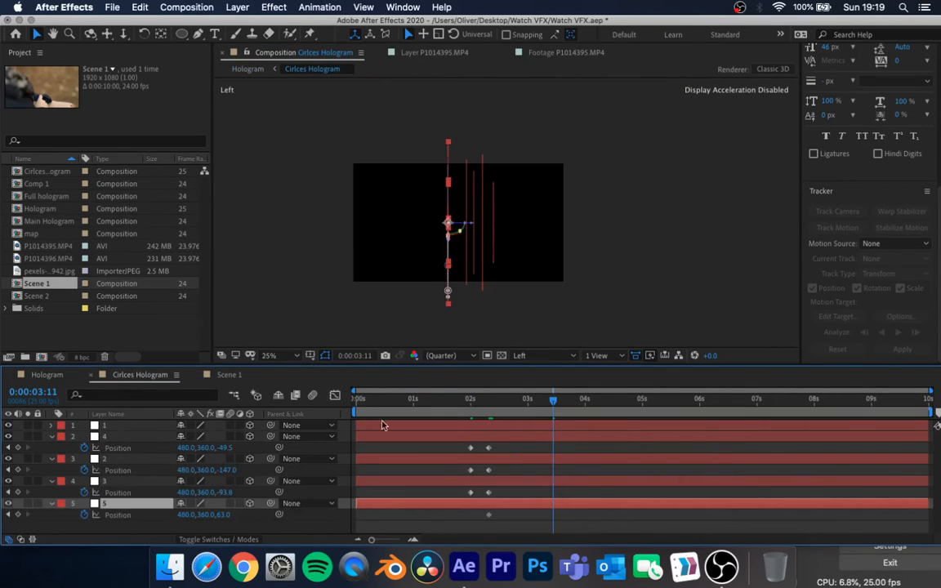
{"action": "left_click", "coordinate": [113, 427]}
{"action": "key", "text": "p"}
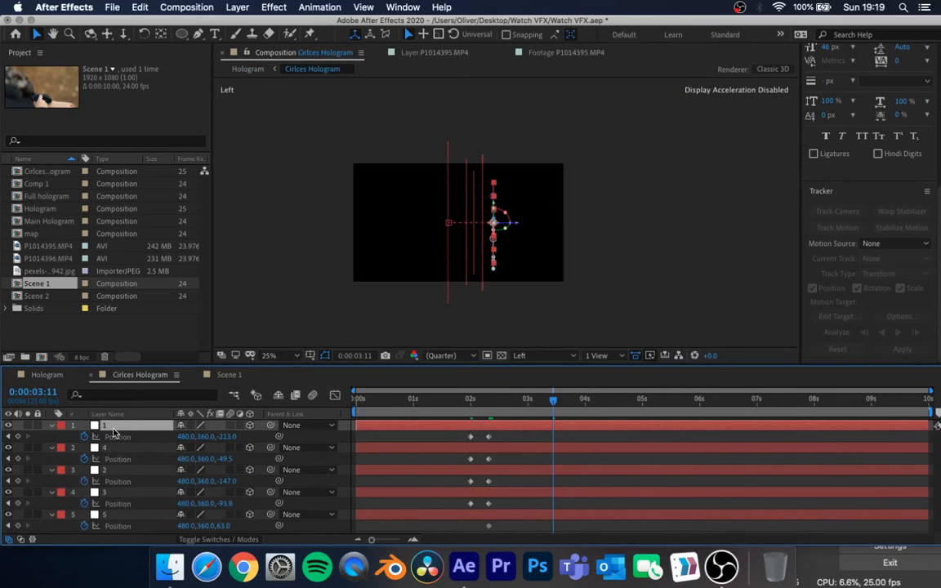
{"action": "left_click_drag", "start_coordinate": [520, 436], "coordinate": [459, 531]}
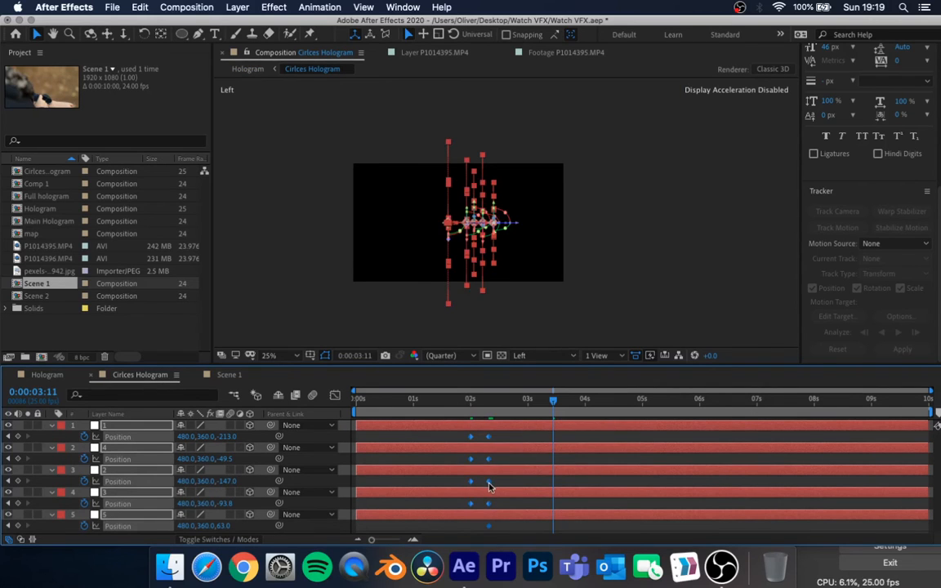
{"action": "right_click", "coordinate": [488, 486]}
{"action": "mouse_move", "coordinate": [636, 531]}
{"action": "left_click", "coordinate": [654, 457]}
- Play the Hologram composition several times from just after 0:00:01:00 to examine the fade-in and eased spreading of the circles
{"action": "left_click", "coordinate": [46, 374]}
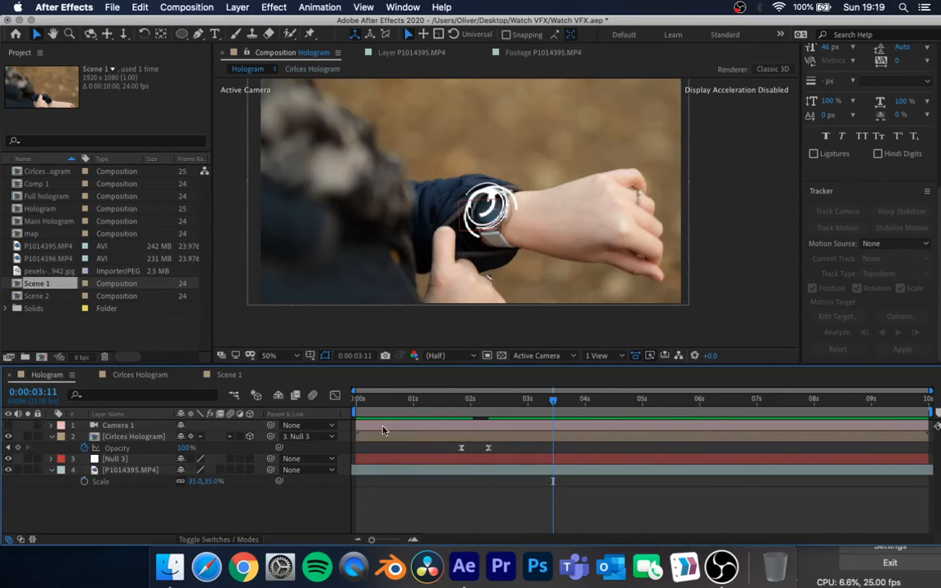
{"action": "left_click_drag", "start_coordinate": [472, 395], "coordinate": [437, 402]}
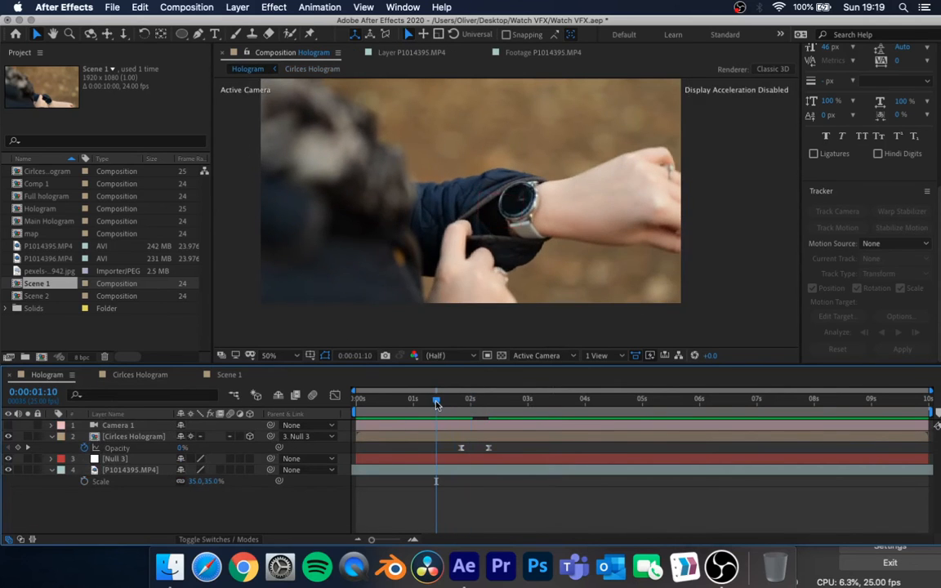
{"action": "key", "text": "space"}
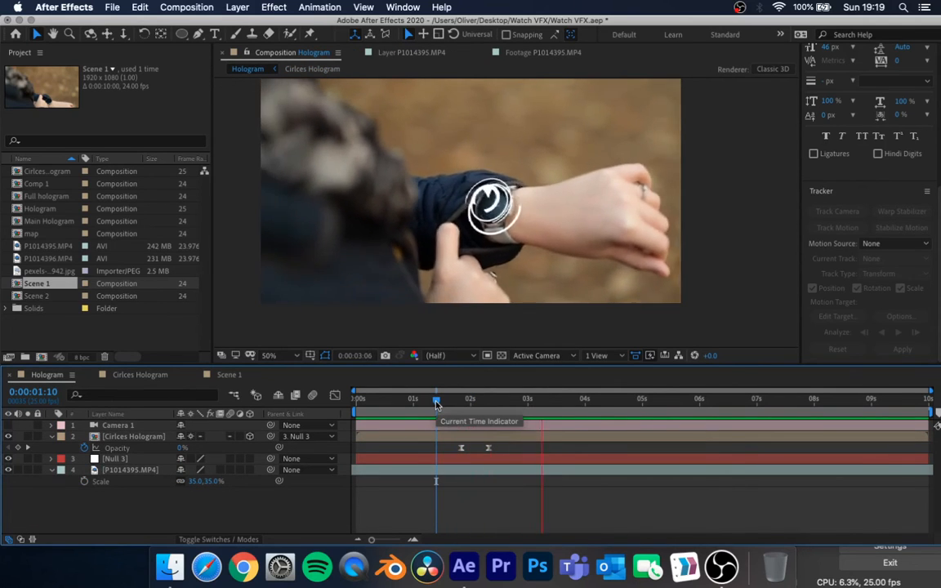
{"action": "key", "text": "space"}
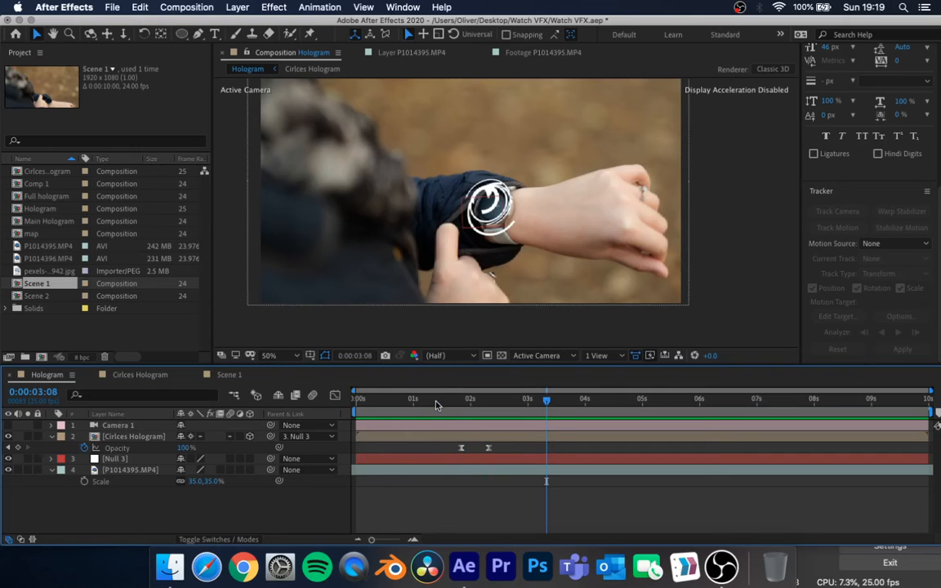
{"action": "left_click", "coordinate": [434, 400]}
{"action": "key", "text": "space"}
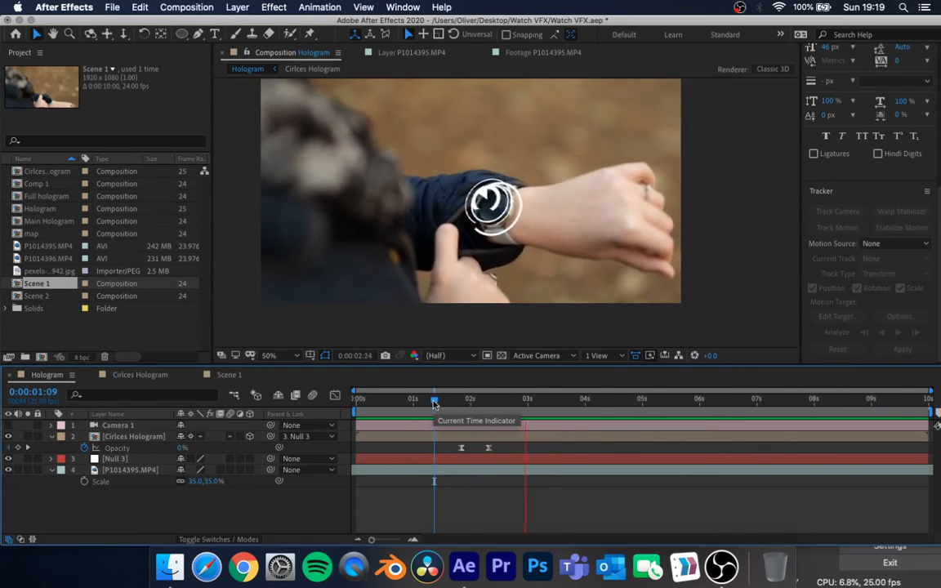
{"action": "key", "text": "space"}
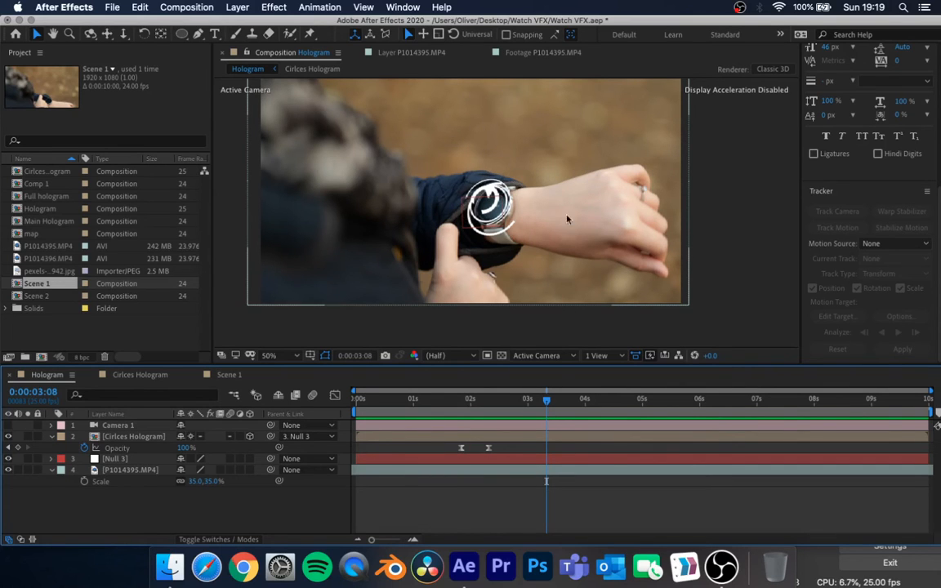
{"action": "left_click_drag", "start_coordinate": [523, 399], "coordinate": [423, 405]}
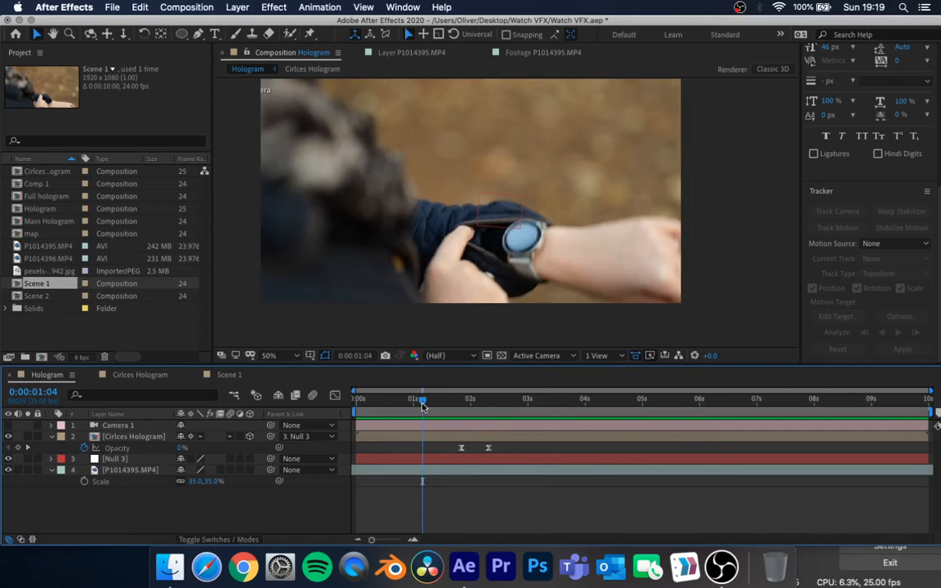
{"action": "key", "text": "space"}
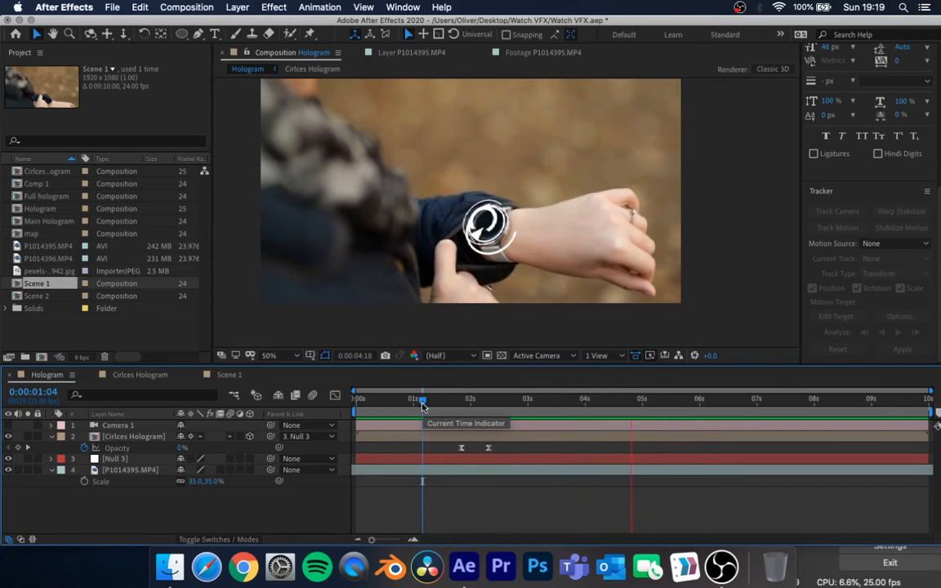
{"action": "key", "text": "space"}
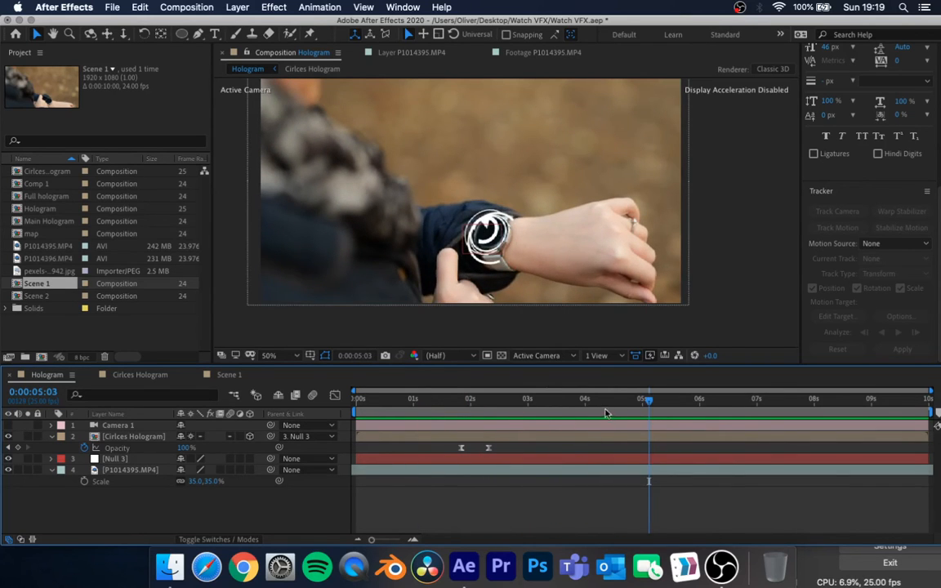
- Set the current time to 0:00:05:00 and pre-compose all four layers of the Hologram composition as "Scene 1"
{"action": "left_click", "coordinate": [51, 435]}
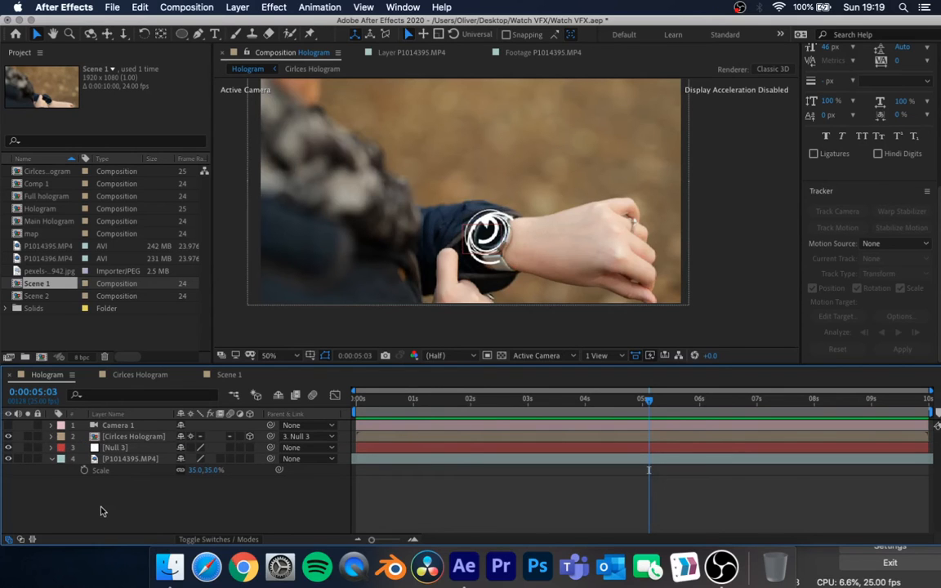
{"action": "left_click_drag", "start_coordinate": [650, 401], "coordinate": [643, 401]}
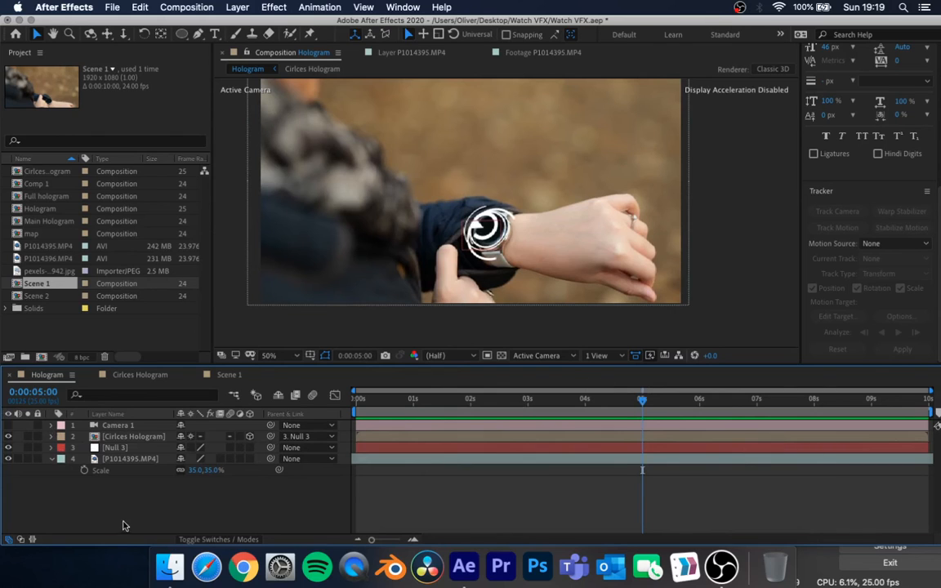
{"action": "left_click", "coordinate": [50, 459]}
{"action": "left_click_drag", "start_coordinate": [85, 509], "coordinate": [99, 423]}
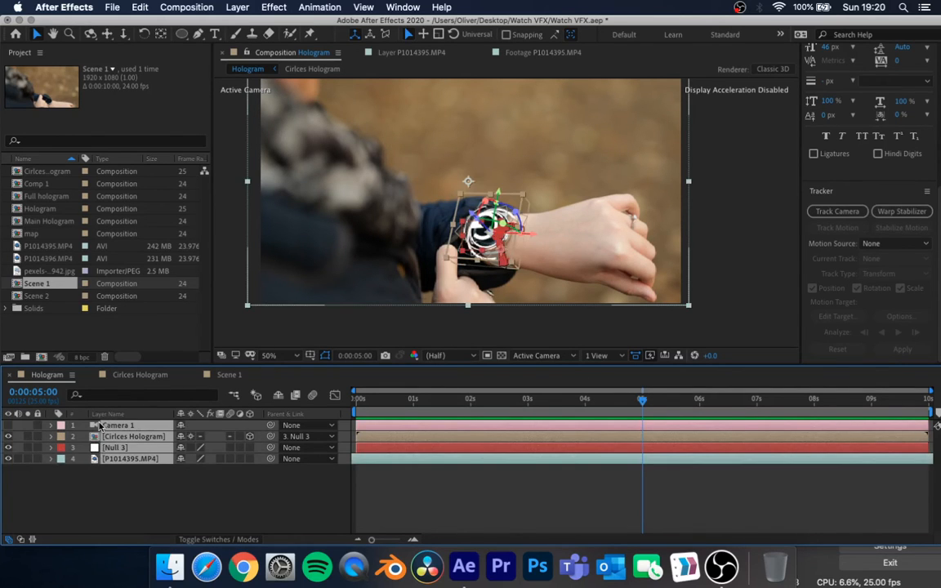
{"action": "right_click", "coordinate": [113, 432]}
{"action": "left_click", "coordinate": [157, 477]}
{"action": "type", "text": "Scene 1"}
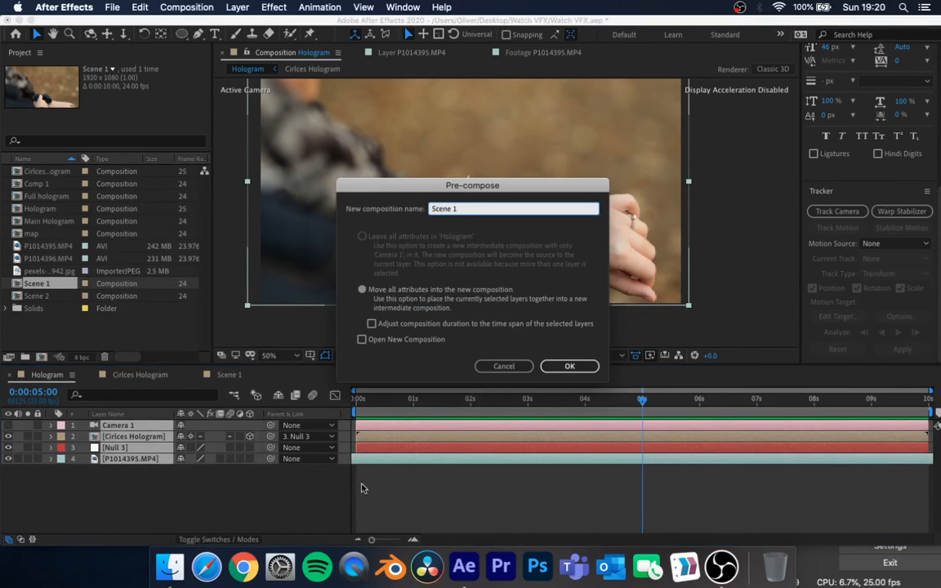
{"action": "left_click", "coordinate": [565, 367]}
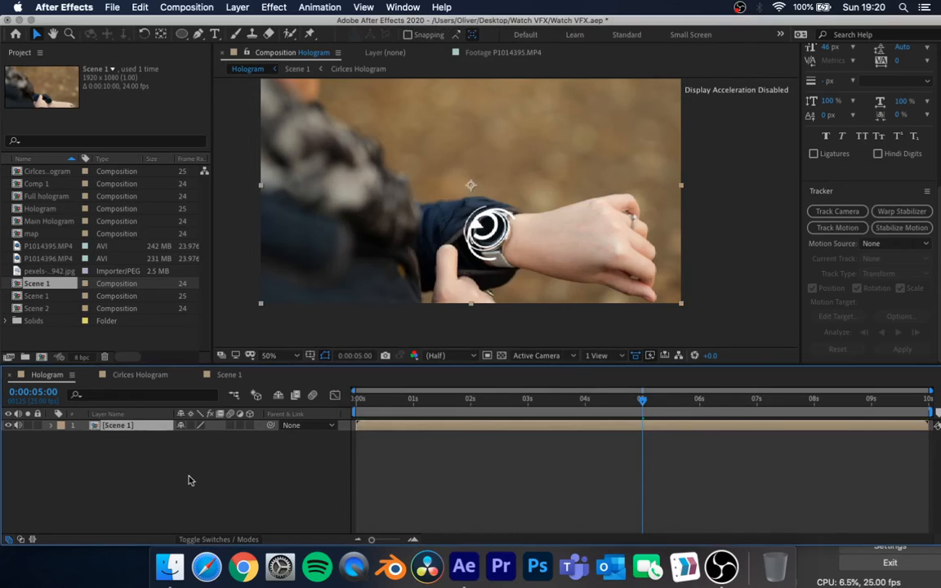
- Trim the end of the Scene 1 layer to 0:00:05:00 and play the composition from the start
{"action": "left_click_drag", "start_coordinate": [923, 425], "coordinate": [647, 441]}
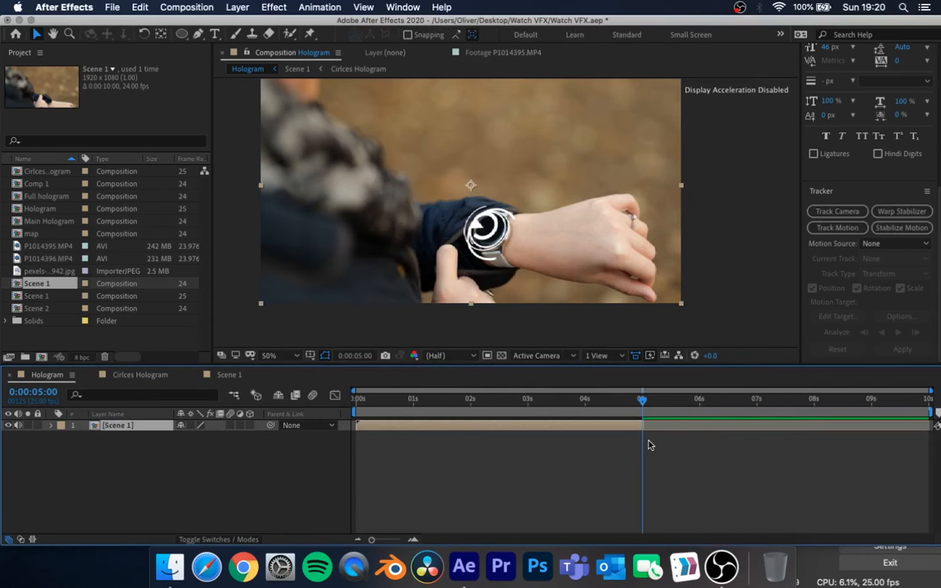
{"action": "left_click_drag", "start_coordinate": [643, 402], "coordinate": [300, 518]}
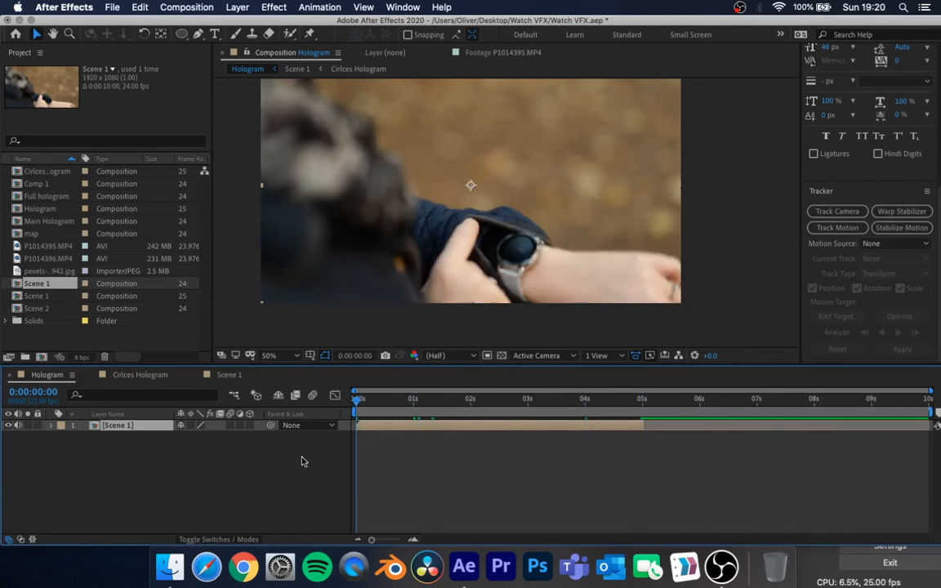
{"action": "key", "text": "space"}
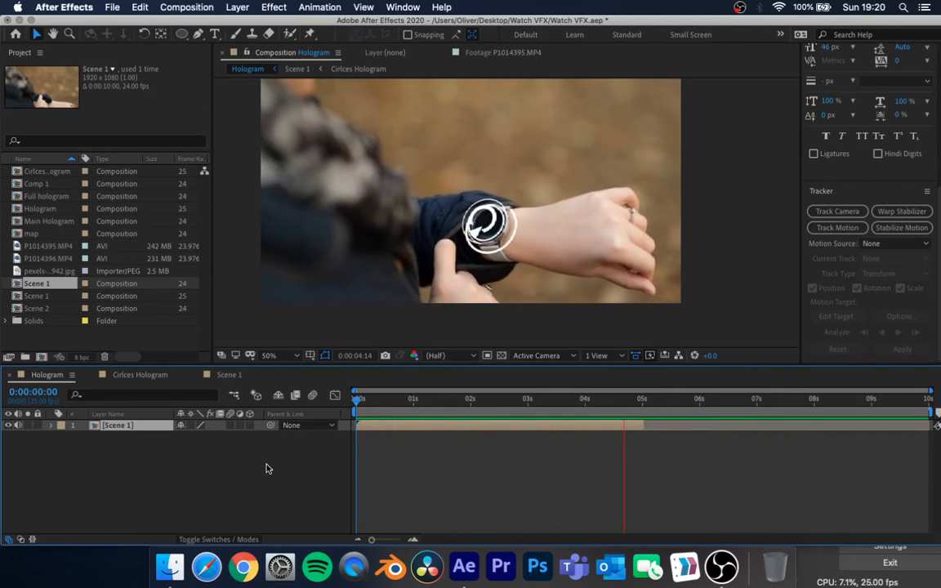
{"action": "key", "text": "space"}
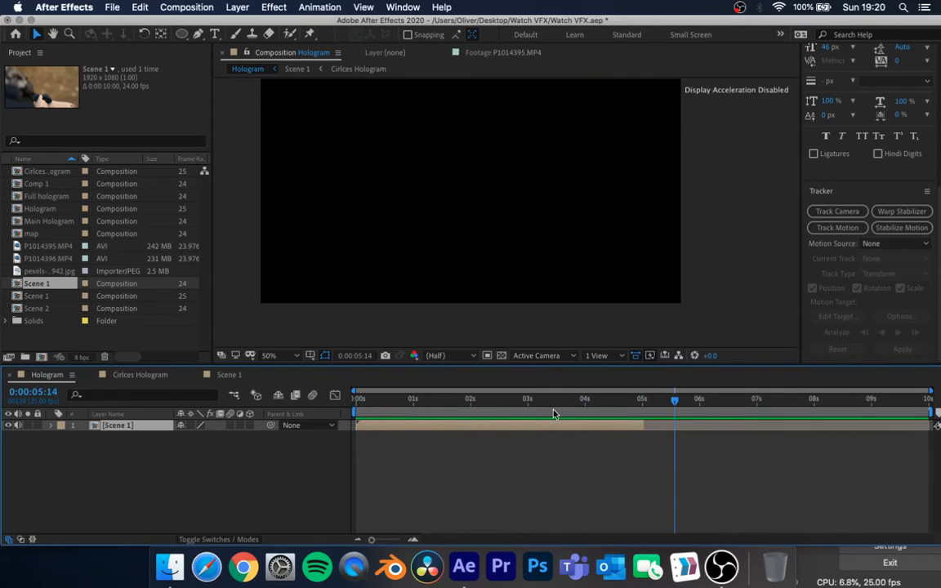
- Open the Scene 1 pre-composition at 0:00:03:11 and apply the Glow effect to the Cirlces Hologram layer
{"action": "left_click", "coordinate": [553, 404]}
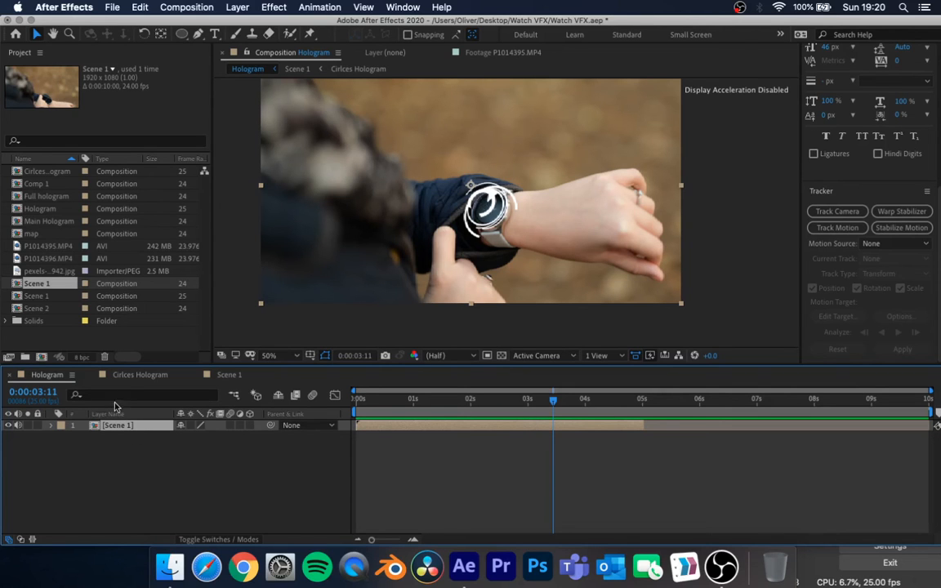
{"action": "double_click", "coordinate": [94, 431]}
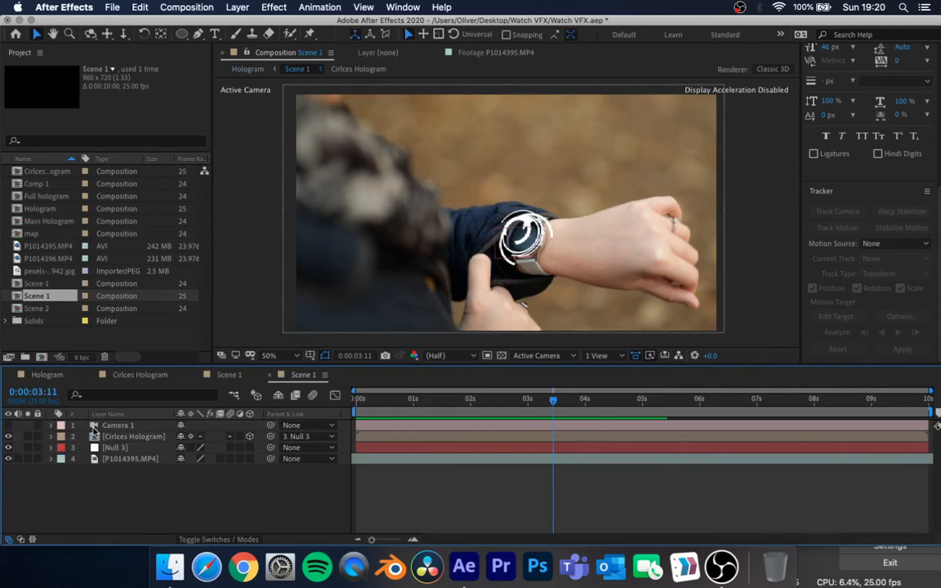
{"action": "left_click", "coordinate": [133, 437]}
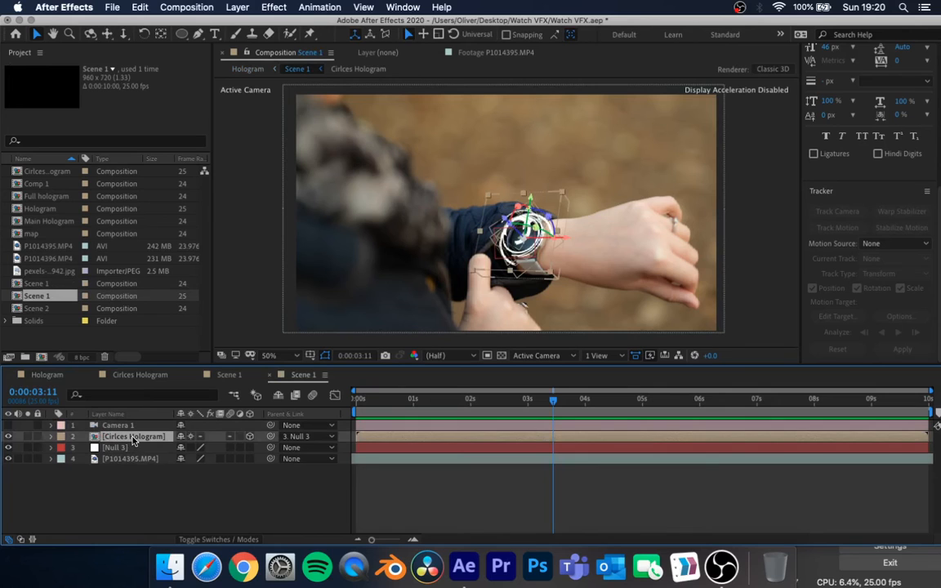
{"action": "scroll", "coordinate": [871, 99], "scroll_direction": "up", "scroll_amount": 4}
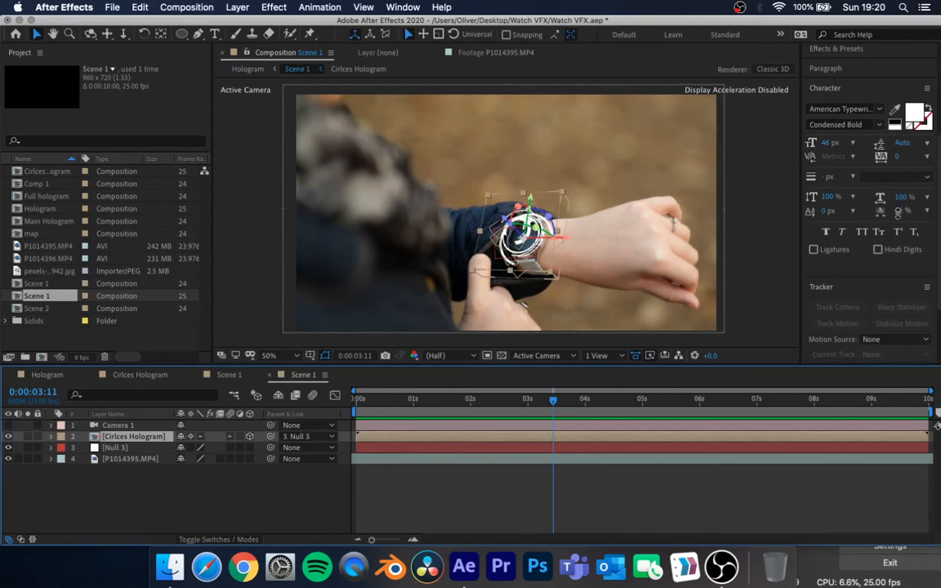
{"action": "left_click", "coordinate": [841, 89]}
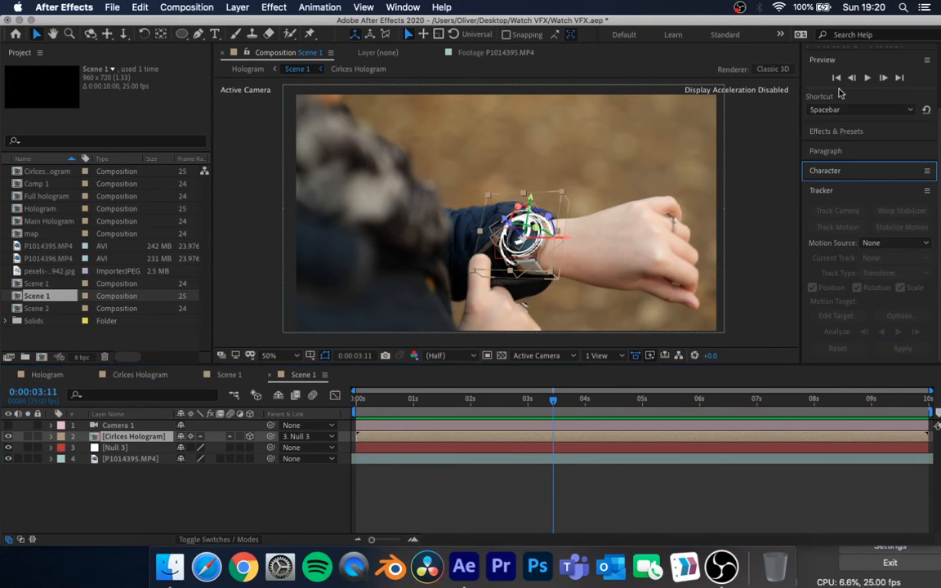
{"action": "left_click", "coordinate": [828, 191]}
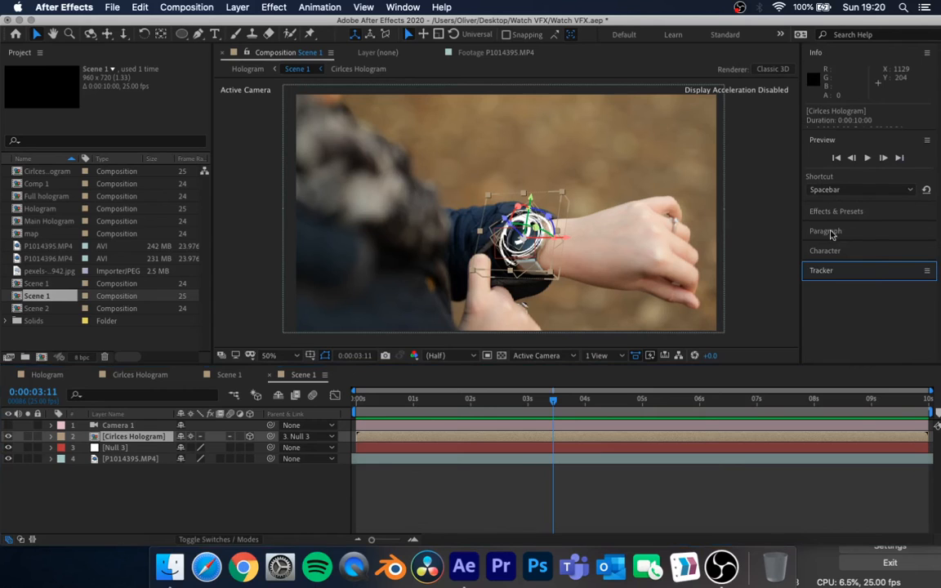
{"action": "left_click", "coordinate": [835, 210]}
{"action": "left_click", "coordinate": [857, 228]}
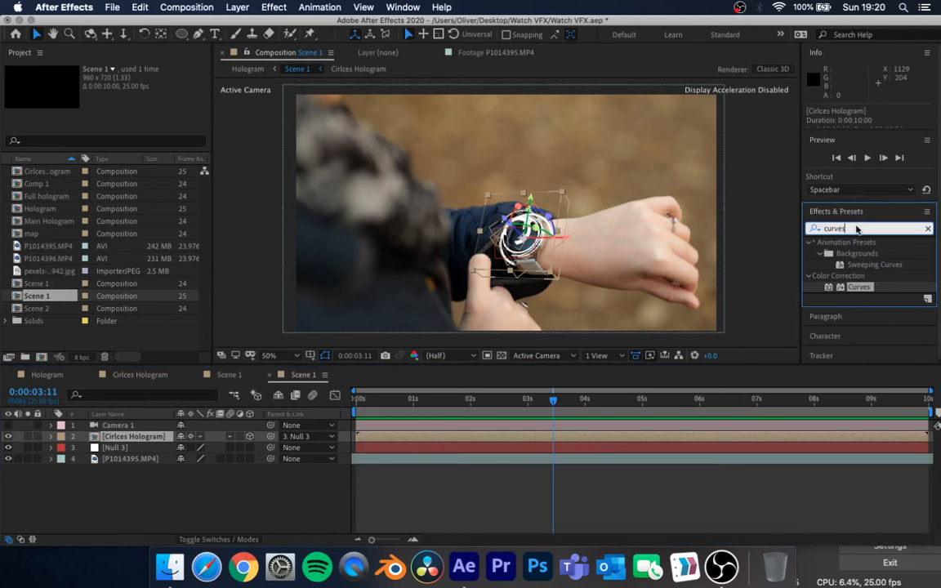
{"action": "type", "text": "glow"}
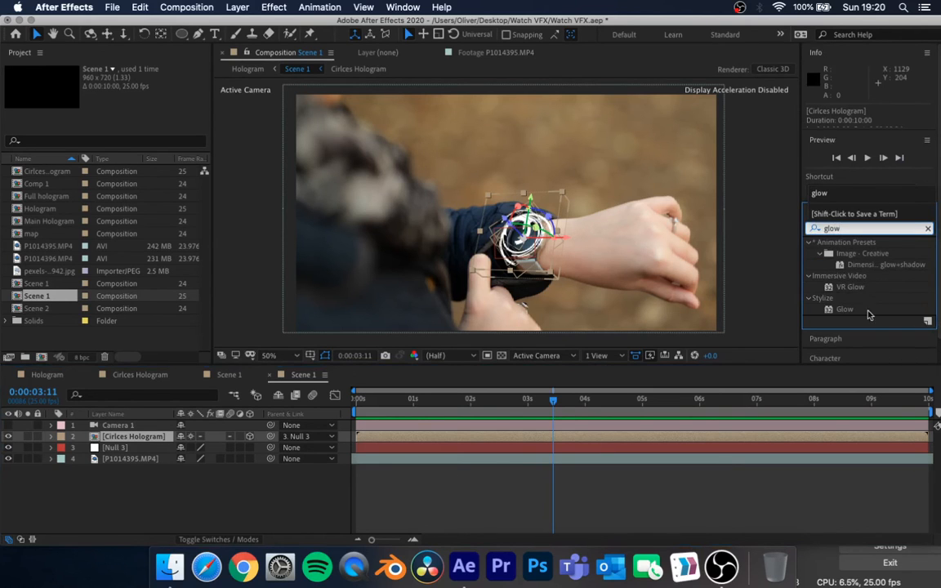
{"action": "left_click", "coordinate": [846, 309]}
{"action": "left_click_drag", "start_coordinate": [846, 310], "coordinate": [157, 439]}
- Set the Glow effect's intensity to 1.4, radius to 41.0 and threshold to 60.8% on the Cirlces Hologram layer
{"action": "scroll", "coordinate": [512, 258], "scroll_direction": "up", "scroll_amount": 3}
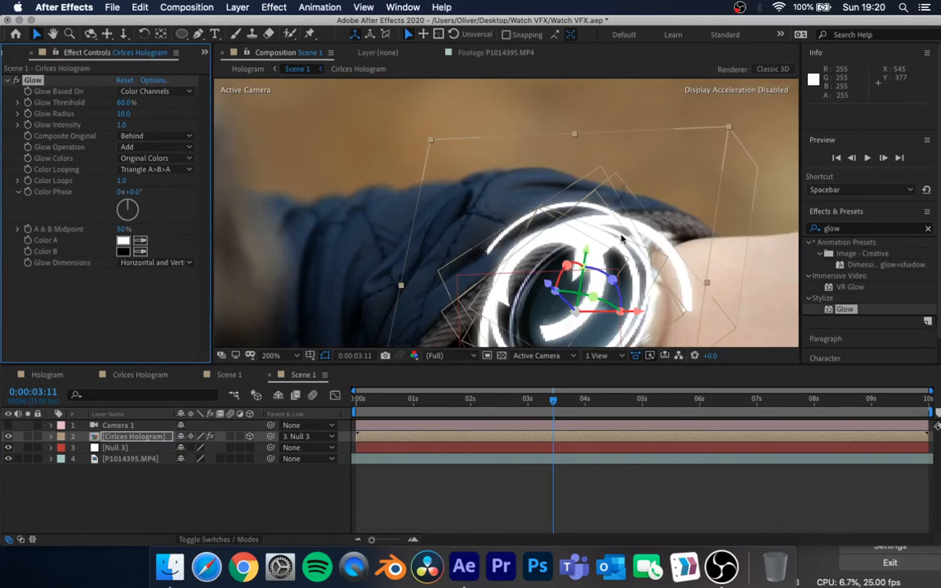
{"action": "key", "text": "space"}
{"action": "left_click_drag", "start_coordinate": [610, 231], "coordinate": [571, 130]}
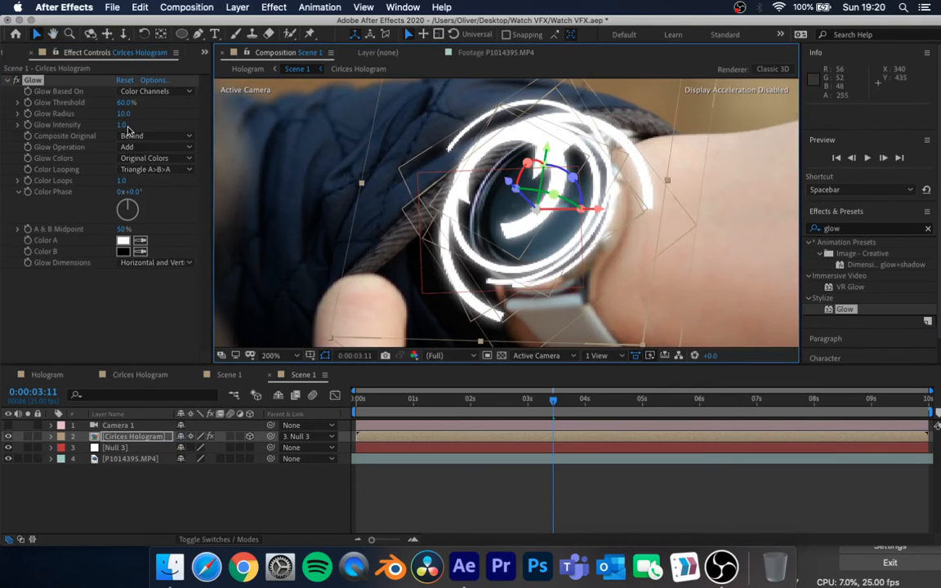
{"action": "left_click_drag", "start_coordinate": [122, 125], "coordinate": [166, 129]}
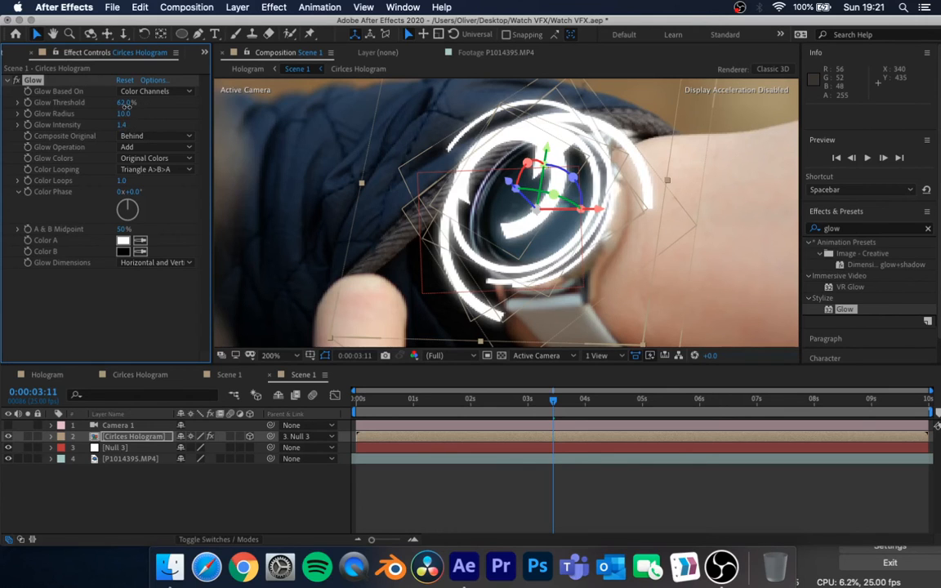
{"action": "left_click", "coordinate": [127, 114]}
{"action": "mouse_move", "coordinate": [155, 116]}
{"action": "left_mouse_down"}
{"action": "mouse_move", "coordinate": [165, 118]}
{"action": "mouse_move", "coordinate": [153, 121]}
{"action": "left_mouse_up"}
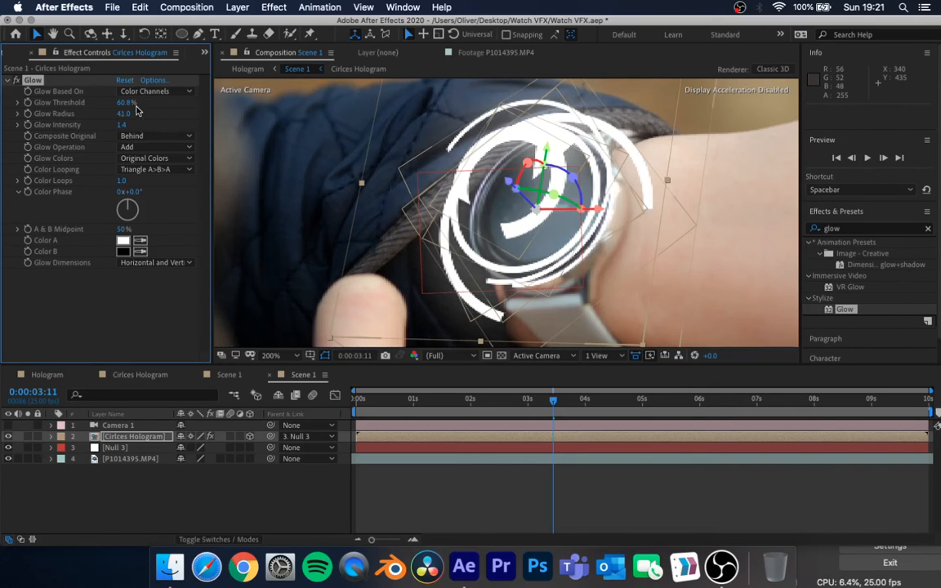
{"action": "left_click", "coordinate": [121, 240]}
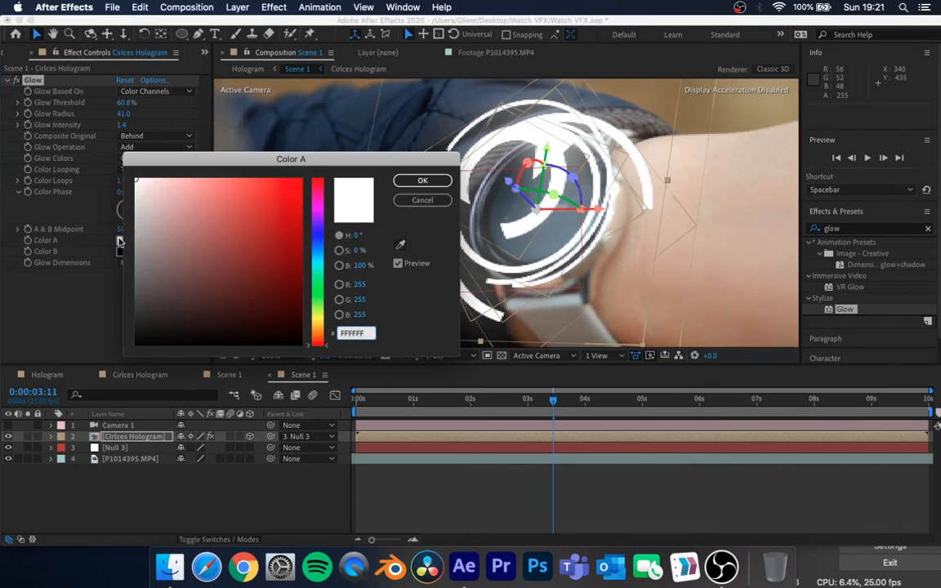
{"action": "left_click", "coordinate": [271, 210]}
{"action": "left_click_drag", "start_coordinate": [271, 210], "coordinate": [90, 96]}
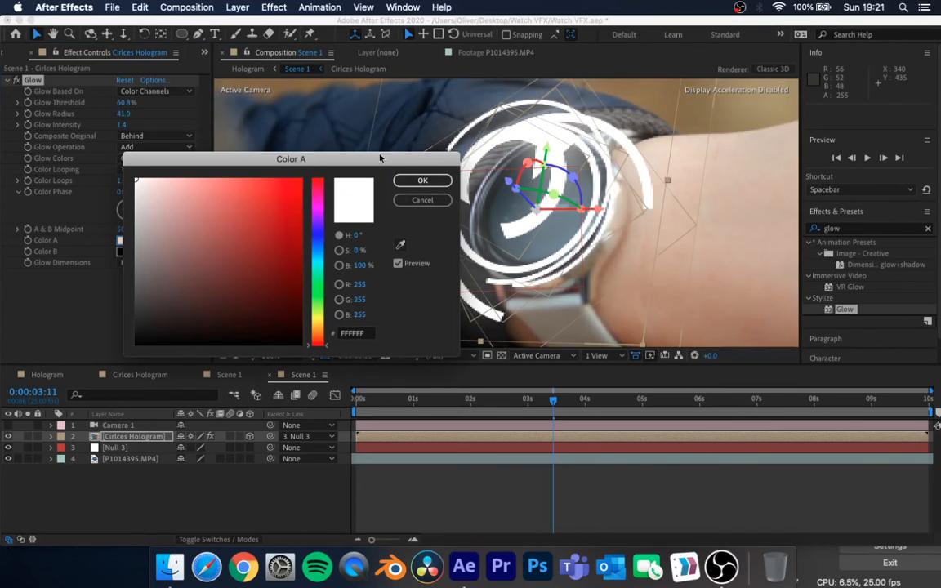
{"action": "left_click", "coordinate": [422, 180]}
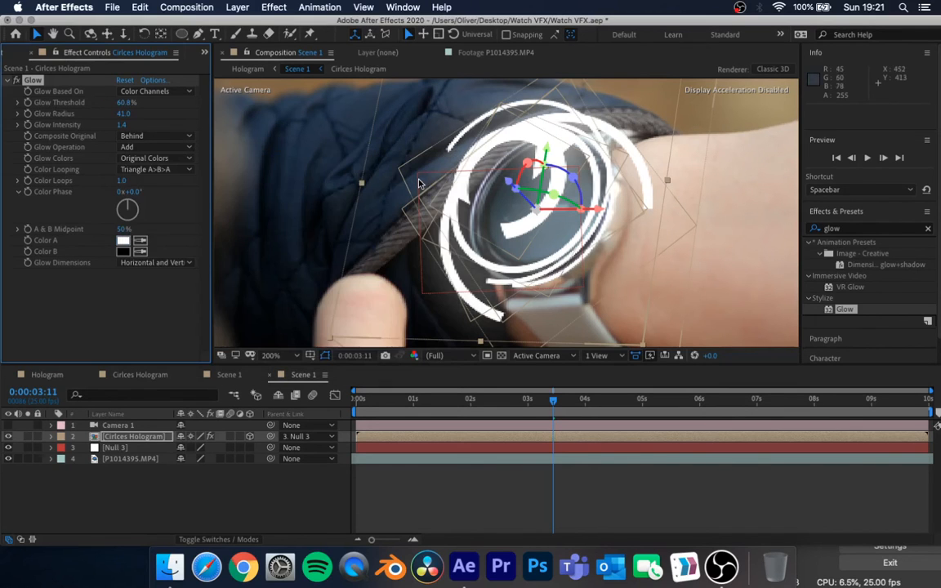
- Add the Tint effect below the Glow on the Cirlces Hologram layer
{"action": "left_click", "coordinate": [7, 80]}
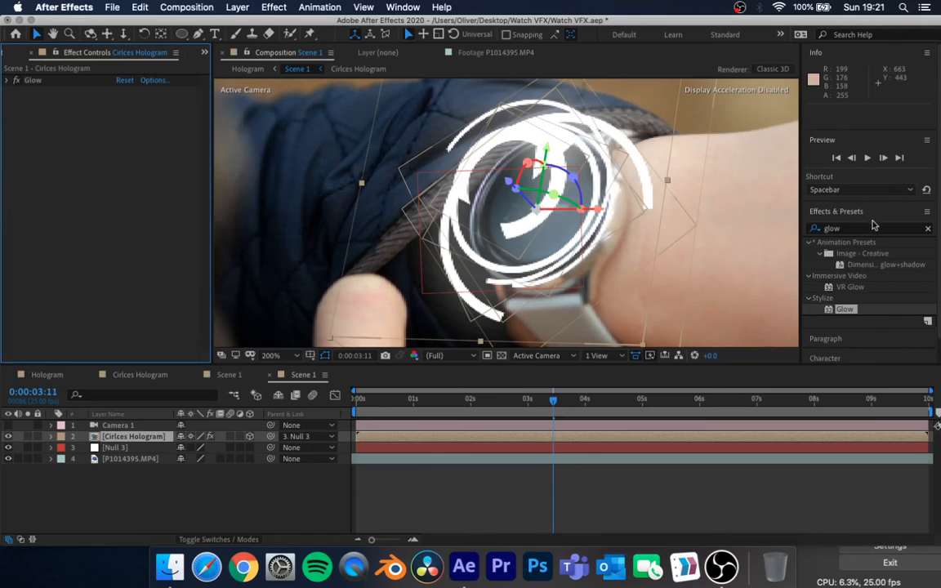
{"action": "left_click", "coordinate": [839, 229]}
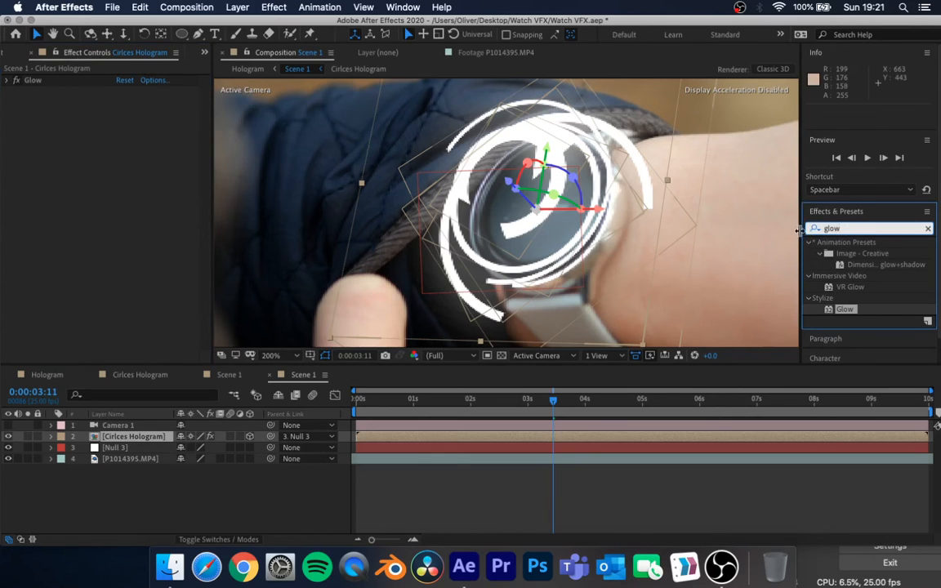
{"action": "type", "text": "tint"}
{"action": "left_click_drag", "start_coordinate": [852, 288], "coordinate": [80, 215]}
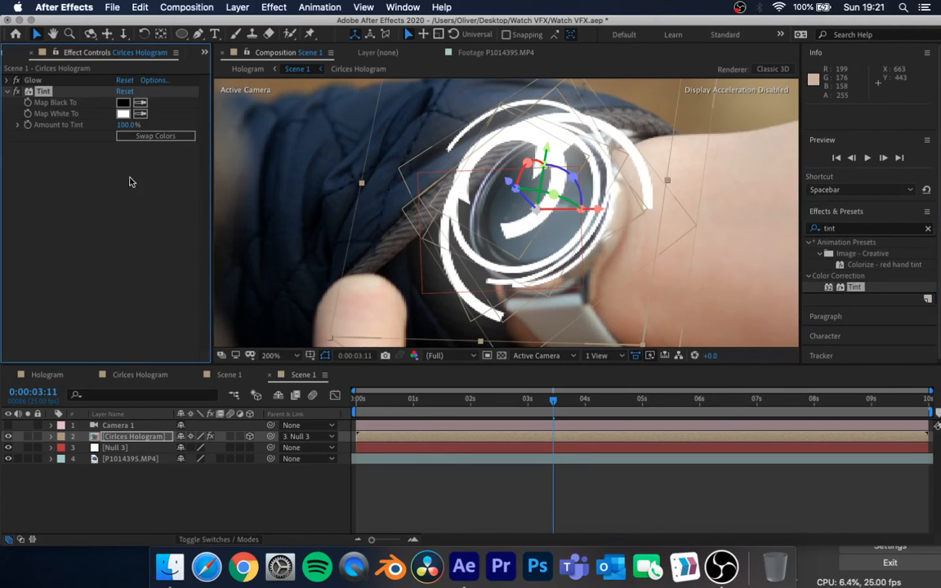
- Set the Tint effect's Map White To color to a light orange
{"action": "left_click", "coordinate": [125, 113]}
{"action": "left_click", "coordinate": [283, 235]}
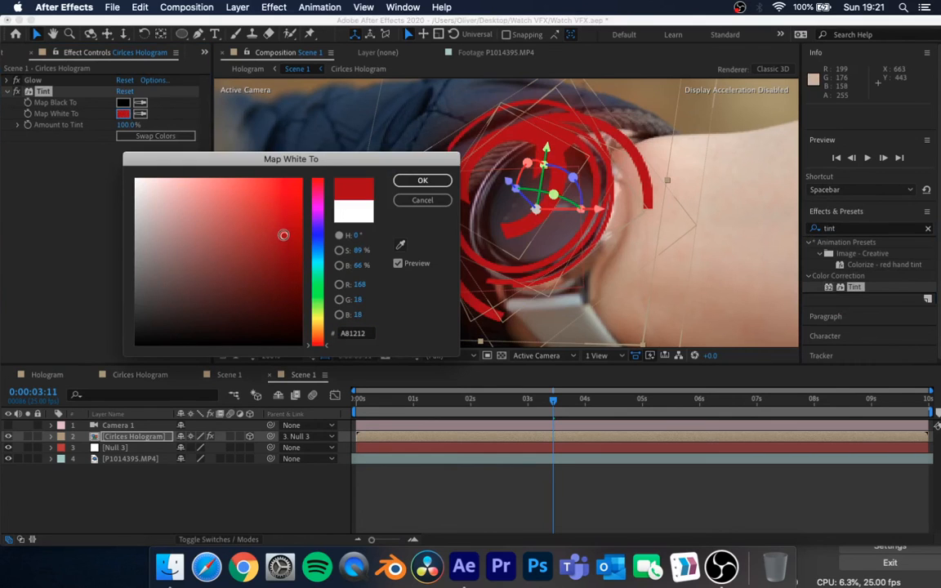
{"action": "mouse_move", "coordinate": [223, 183]}
{"action": "left_mouse_down"}
{"action": "mouse_move", "coordinate": [193, 135]}
{"action": "mouse_move", "coordinate": [249, 136]}
{"action": "left_mouse_up"}
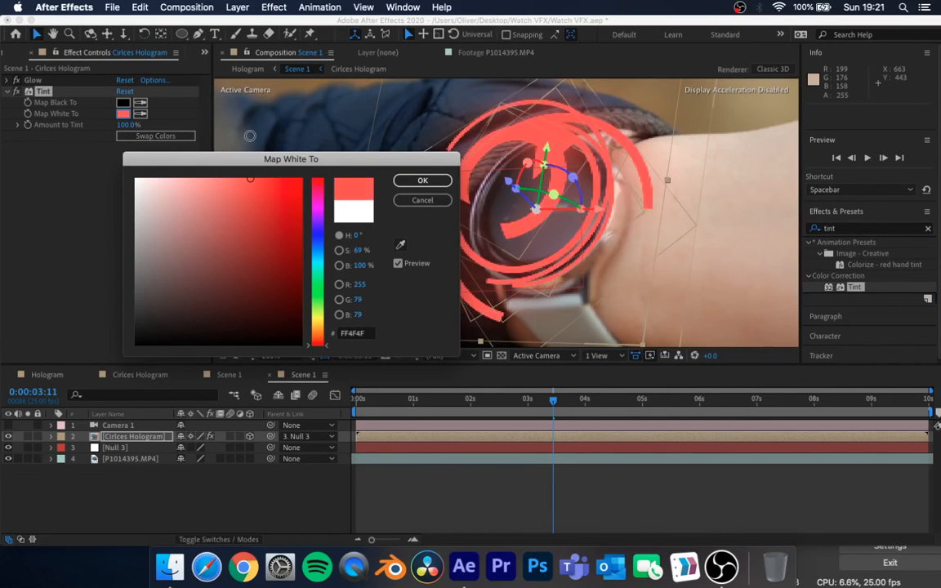
{"action": "left_click", "coordinate": [318, 248]}
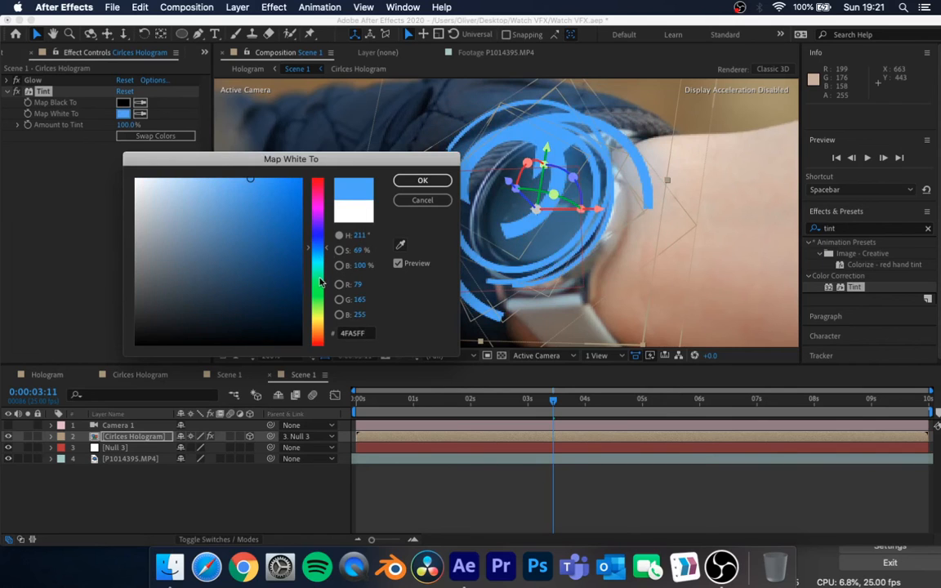
{"action": "left_click", "coordinate": [320, 279]}
{"action": "left_click_drag", "start_coordinate": [324, 326], "coordinate": [321, 332]}
{"action": "left_click_drag", "start_coordinate": [285, 245], "coordinate": [168, 116]}
{"action": "left_click_drag", "start_coordinate": [169, 178], "coordinate": [242, 178]}
{"action": "left_click", "coordinate": [420, 180]}
{"action": "left_click", "coordinate": [266, 501]}
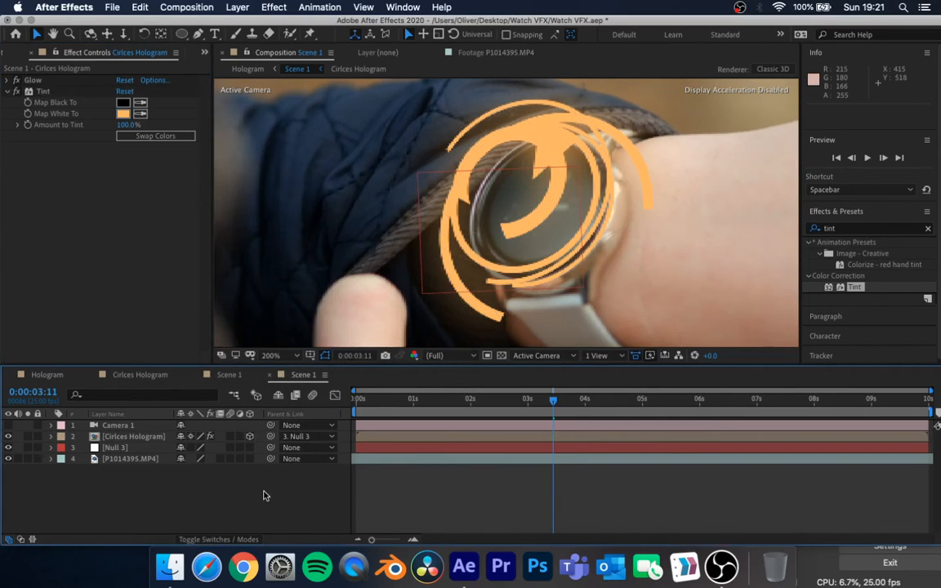
- Play the Scene 1 composition from 0:00:01:19 to examine the orange circles over the watch
{"action": "scroll", "coordinate": [477, 188], "scroll_direction": "down", "scroll_amount": 4}
{"action": "scroll", "coordinate": [477, 187], "scroll_direction": "up", "scroll_amount": 2}
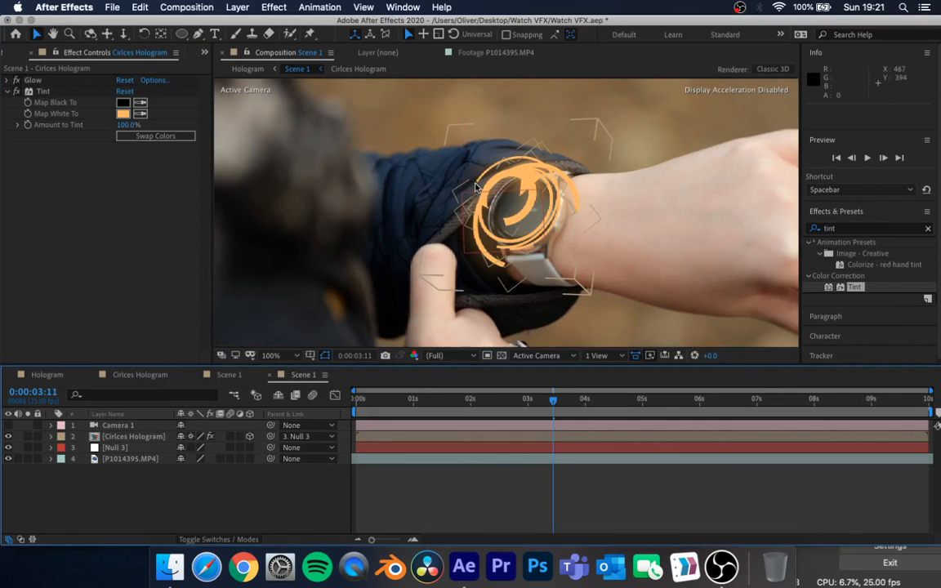
{"action": "left_click", "coordinate": [458, 410]}
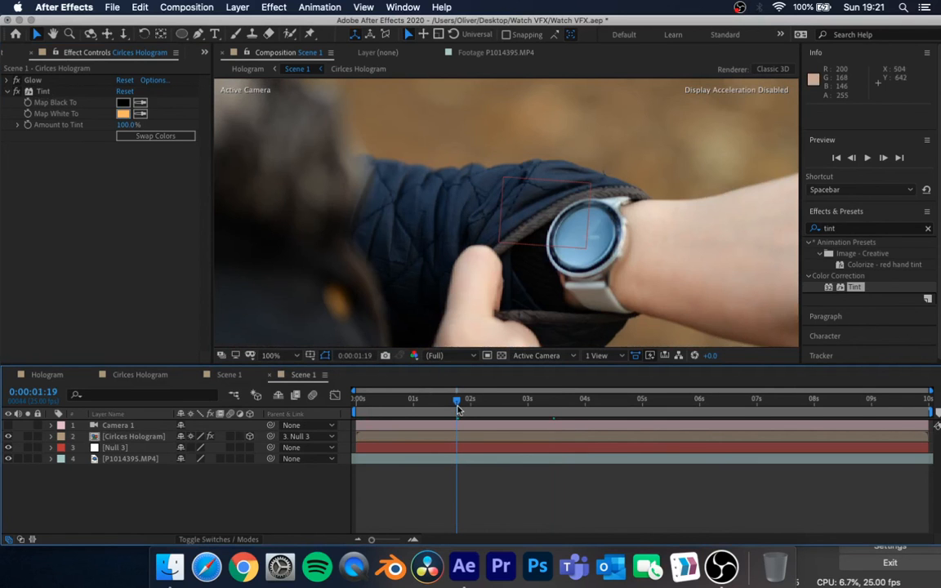
{"action": "key", "text": "space"}
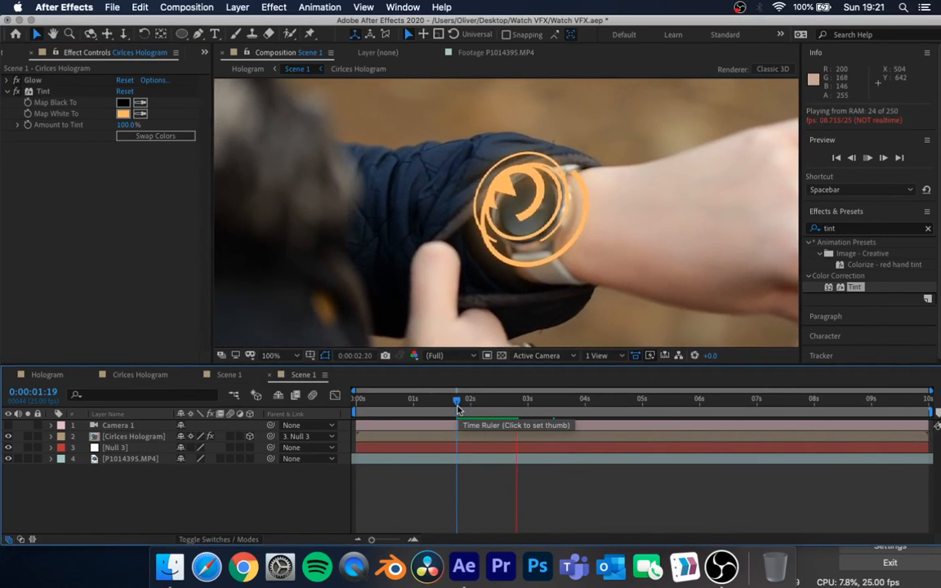
{"action": "key", "text": "space"}
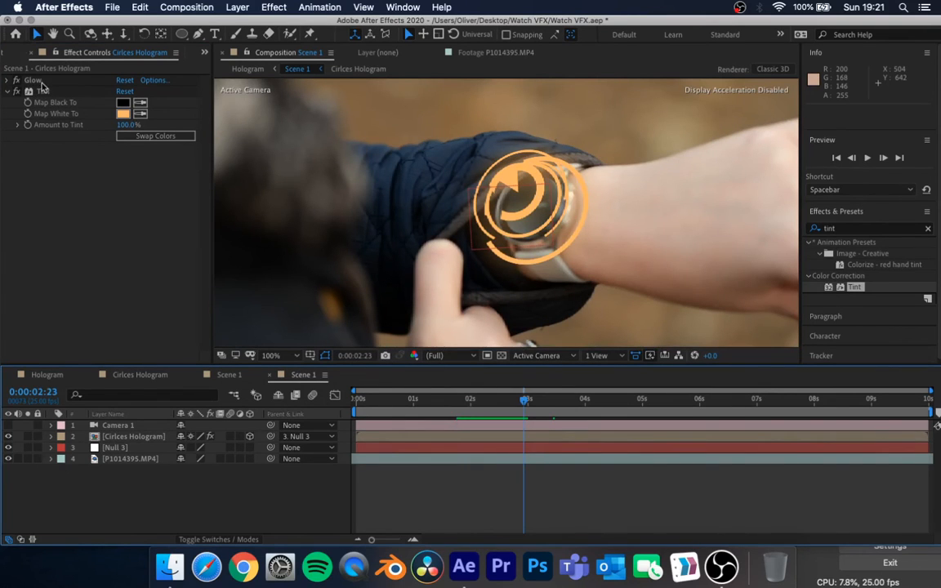
- Duplicate the Glow effect and set the copy's threshold to 52.9%, radius to 0.0 and intensity to 1.0
{"action": "left_click", "coordinate": [37, 81]}
{"action": "key", "text": "super+d"}
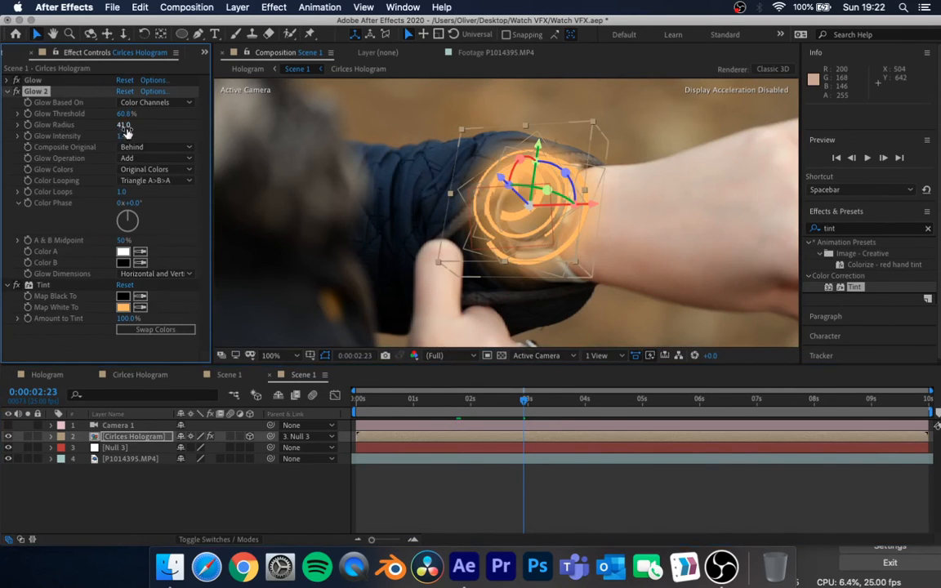
{"action": "left_click_drag", "start_coordinate": [107, 132], "coordinate": [104, 133]}
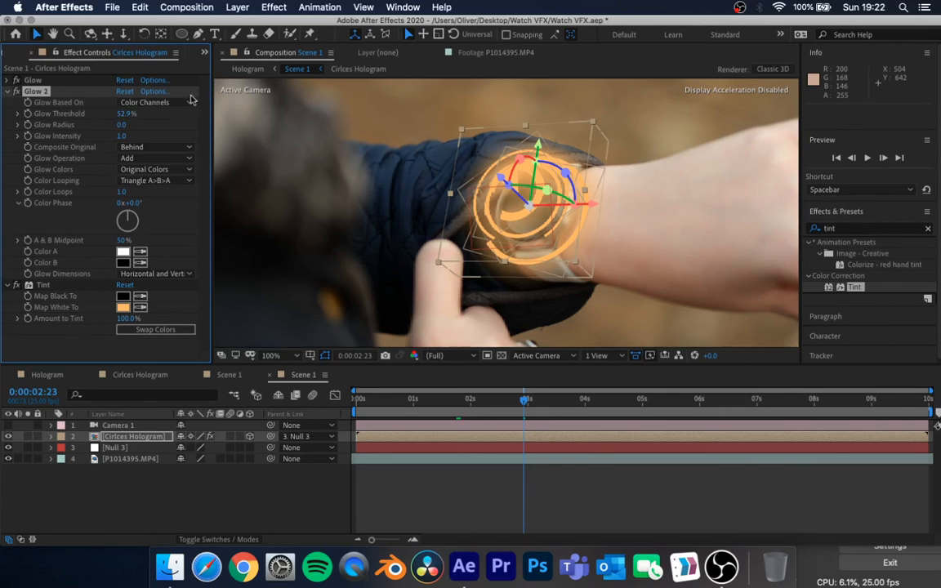
{"action": "left_click", "coordinate": [7, 92]}
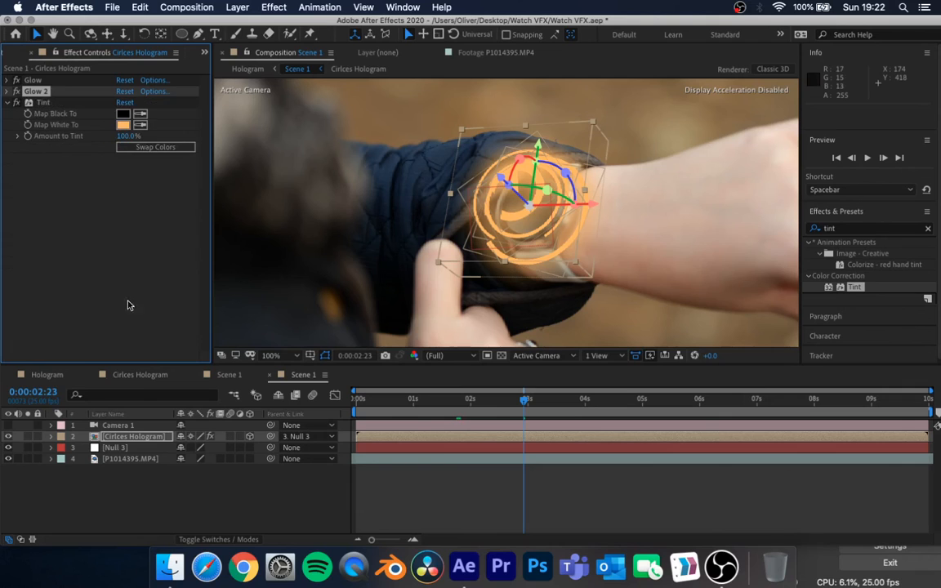
{"action": "left_click", "coordinate": [121, 498]}
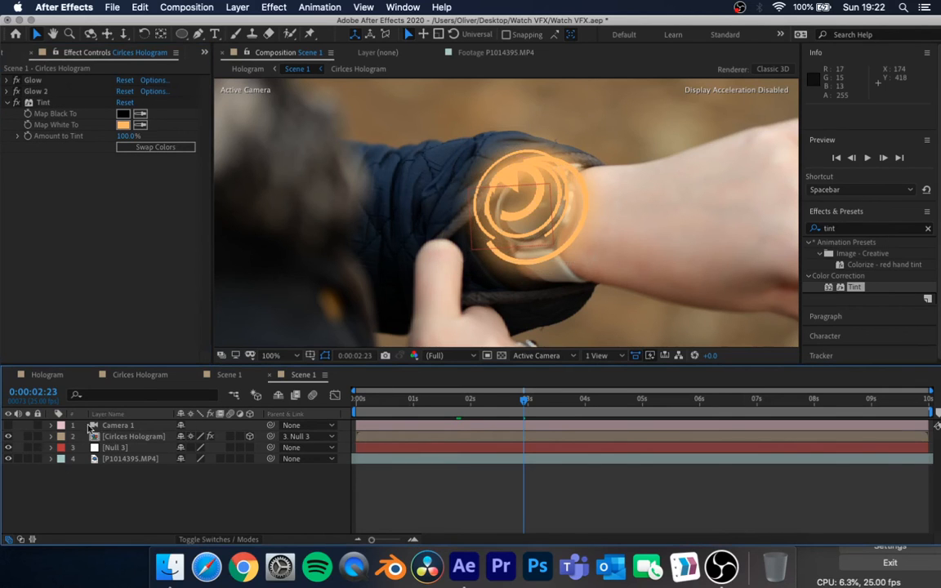
- Return to the Hologram composition, play it from the start and examine the glowing circles up to around 0:00:03:12
{"action": "left_click", "coordinate": [49, 375]}
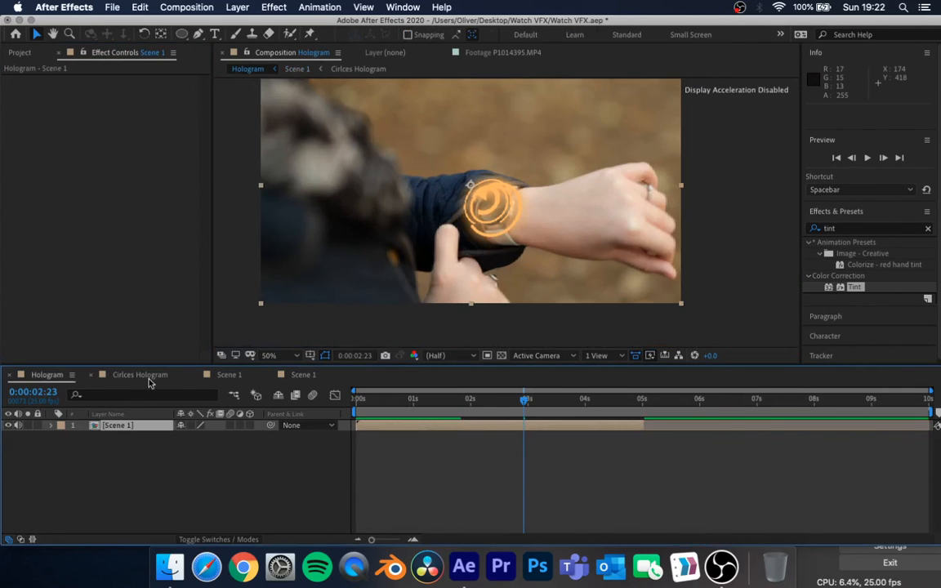
{"action": "left_click", "coordinate": [232, 375]}
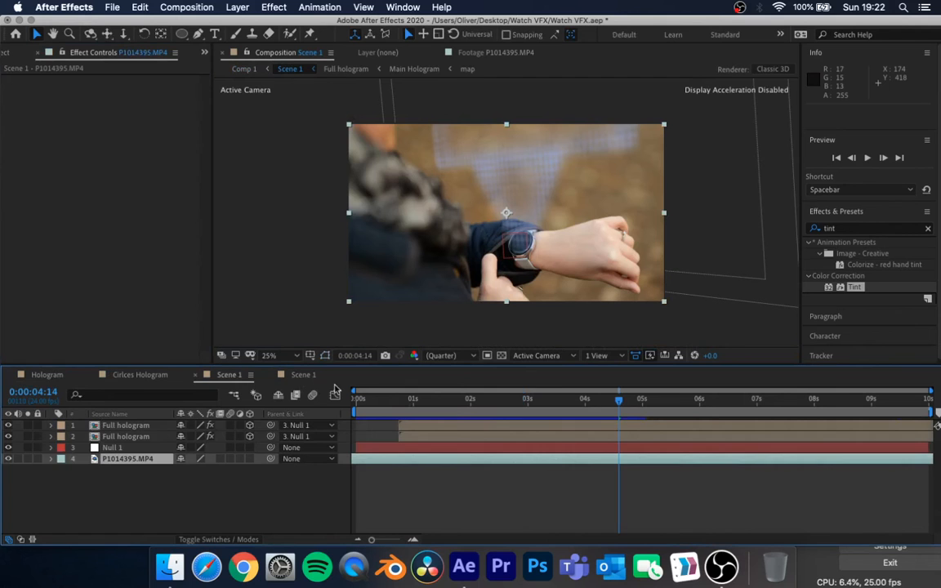
{"action": "left_click", "coordinate": [74, 377]}
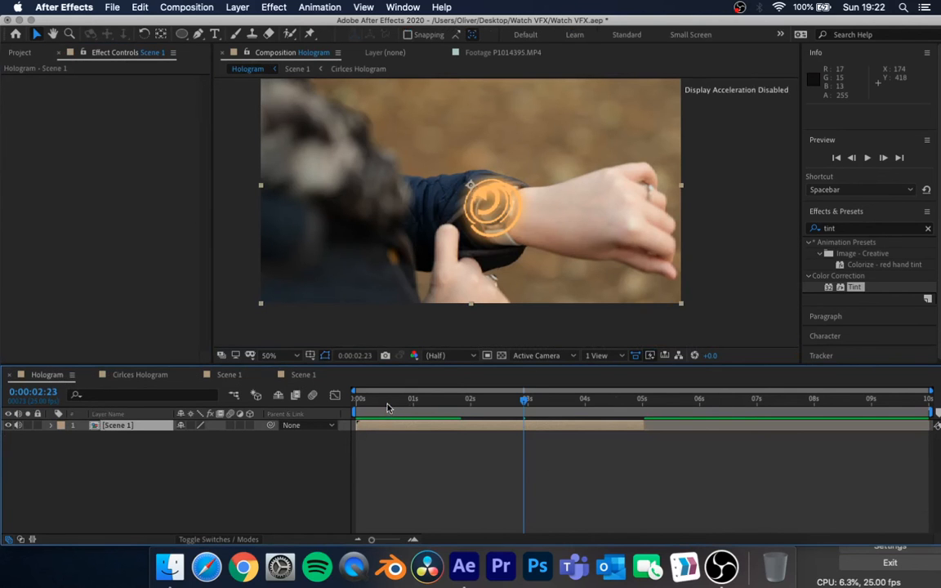
{"action": "left_click_drag", "start_coordinate": [387, 405], "coordinate": [304, 398]}
{"action": "key", "text": "space"}
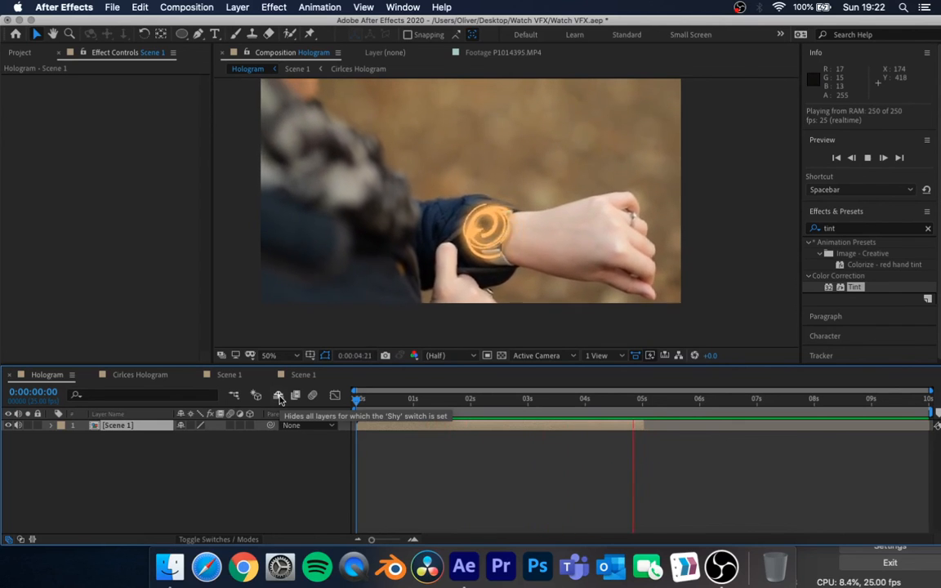
{"action": "key", "text": "space"}
{"action": "left_click_drag", "start_coordinate": [612, 399], "coordinate": [554, 408]}
{"action": "left_click", "coordinate": [127, 490]}
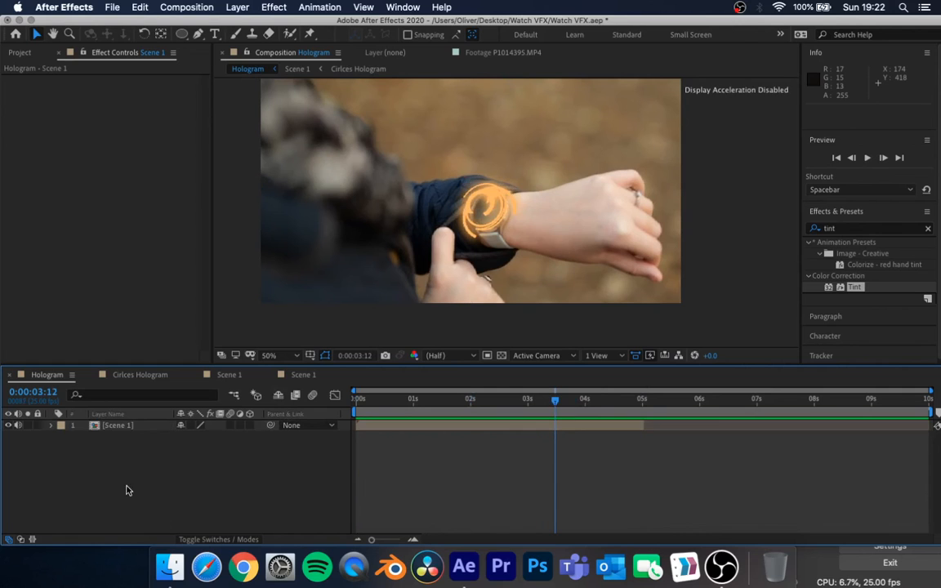
- Look through the other open compositions and examine the glowing orange circles close up over the watch in the Hologram composition
{"action": "left_click", "coordinate": [140, 375]}
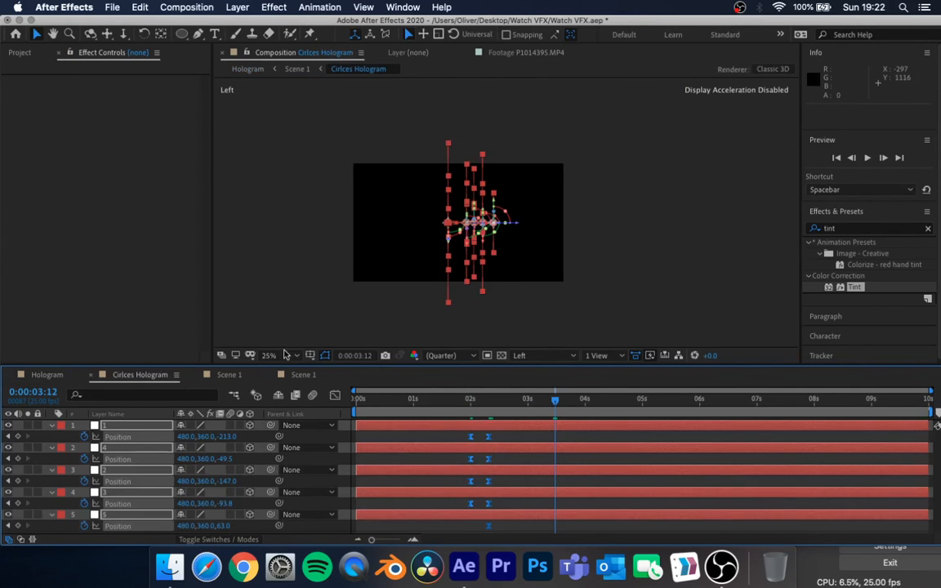
{"action": "left_click", "coordinate": [230, 375]}
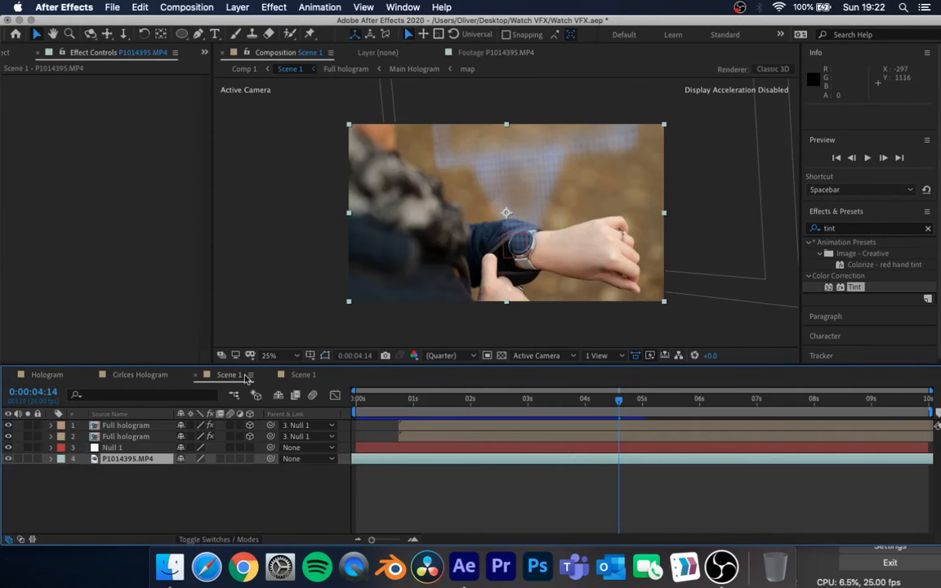
{"action": "left_click", "coordinate": [47, 375]}
{"action": "scroll", "coordinate": [490, 228], "scroll_direction": "up", "scroll_amount": 3}
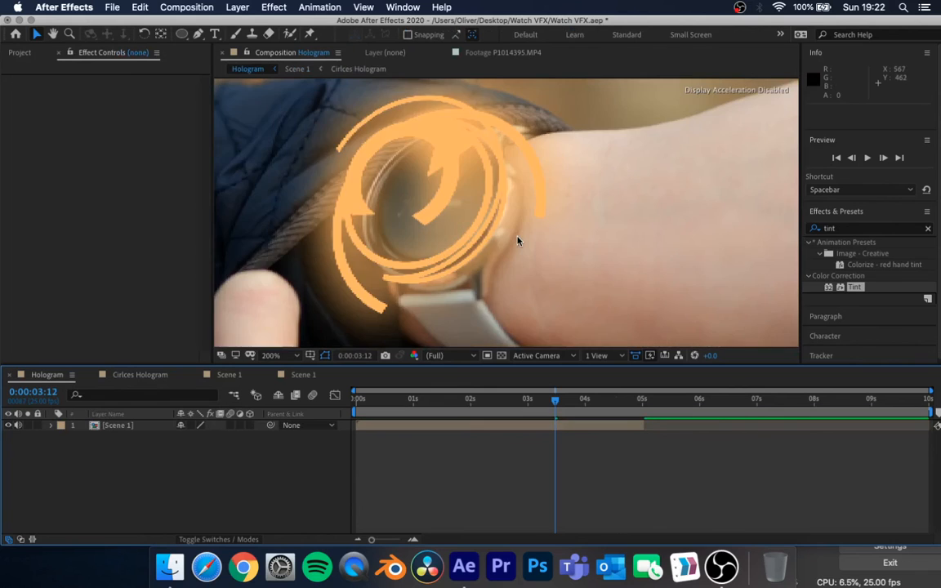
{"action": "scroll", "coordinate": [517, 240], "scroll_direction": "down", "scroll_amount": 2}
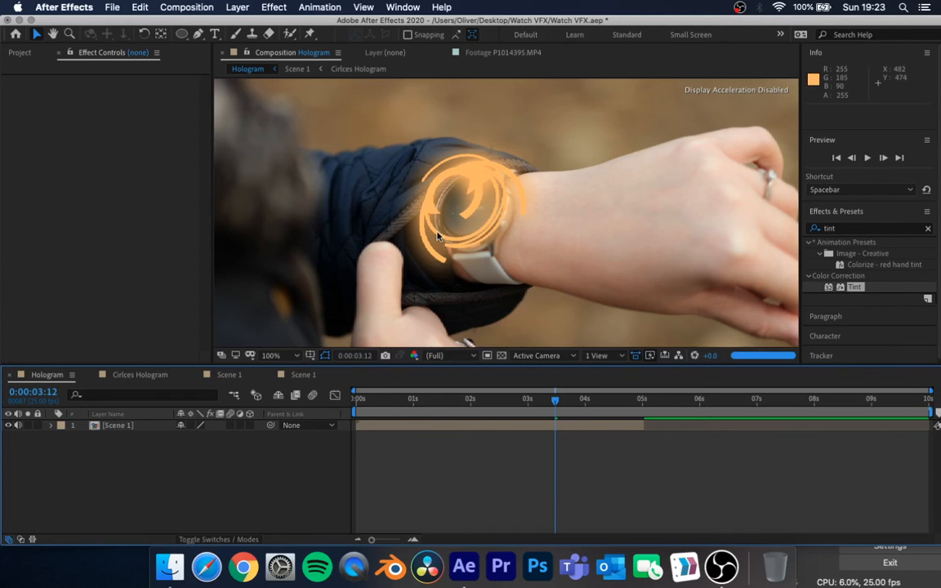
{"action": "scroll", "coordinate": [425, 224], "scroll_direction": "down", "scroll_amount": 3}
{"action": "scroll", "coordinate": [423, 223], "scroll_direction": "up", "scroll_amount": 3}
{"action": "scroll", "coordinate": [422, 223], "scroll_direction": "down", "scroll_amount": 2}
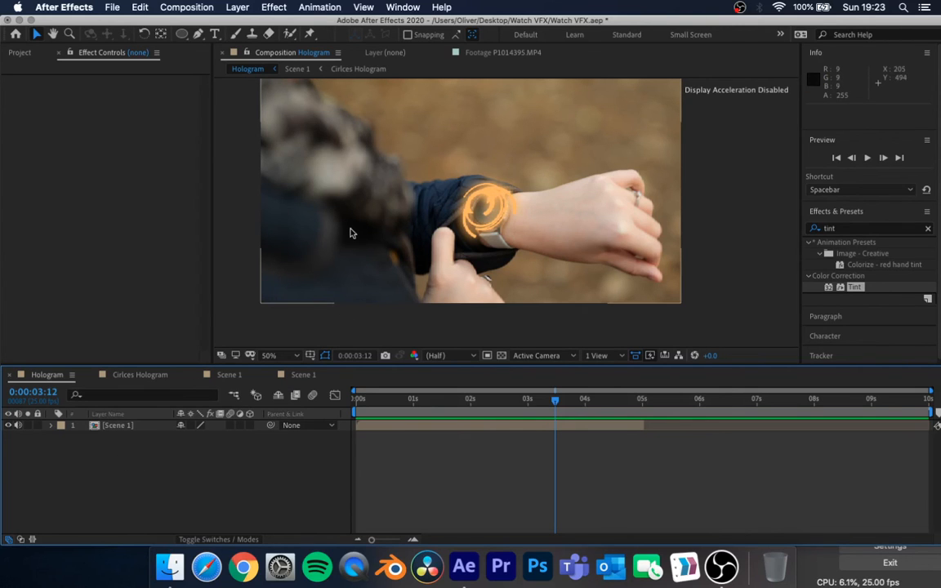
- Add an adjustment layer above Scene 1 in the Hologram composition and apply the Curves effect to it
{"action": "right_click", "coordinate": [150, 394]}
{"action": "mouse_move", "coordinate": [229, 404]}
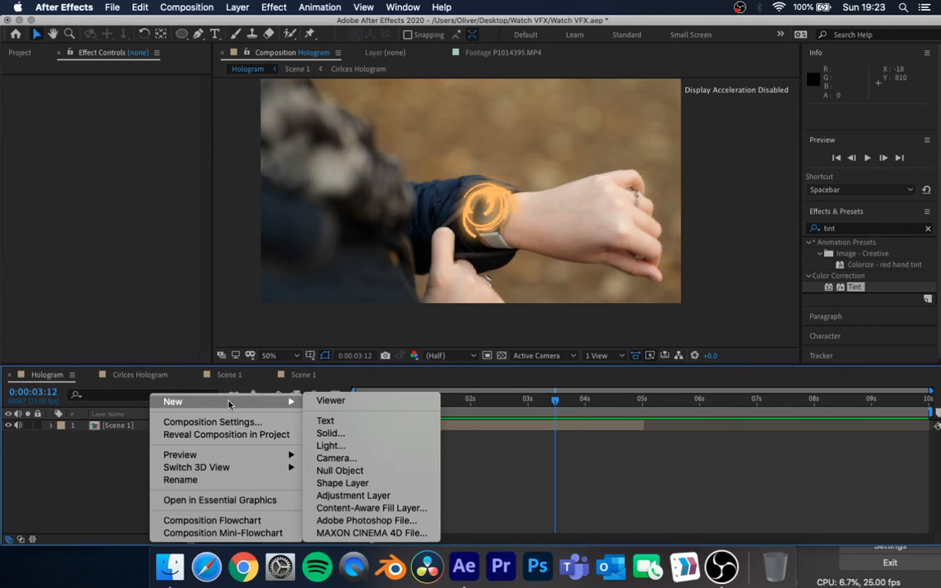
{"action": "left_click", "coordinate": [368, 495]}
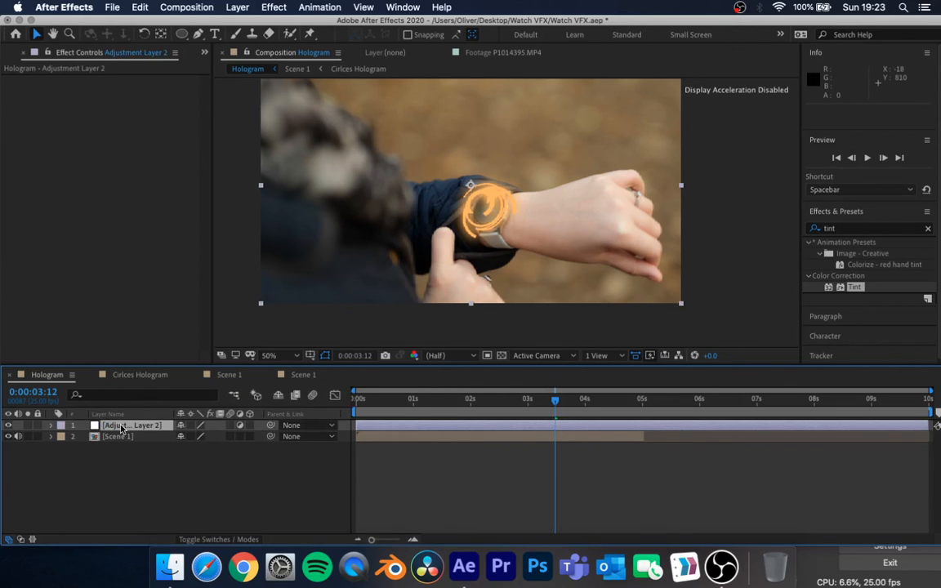
{"action": "left_click", "coordinate": [847, 230]}
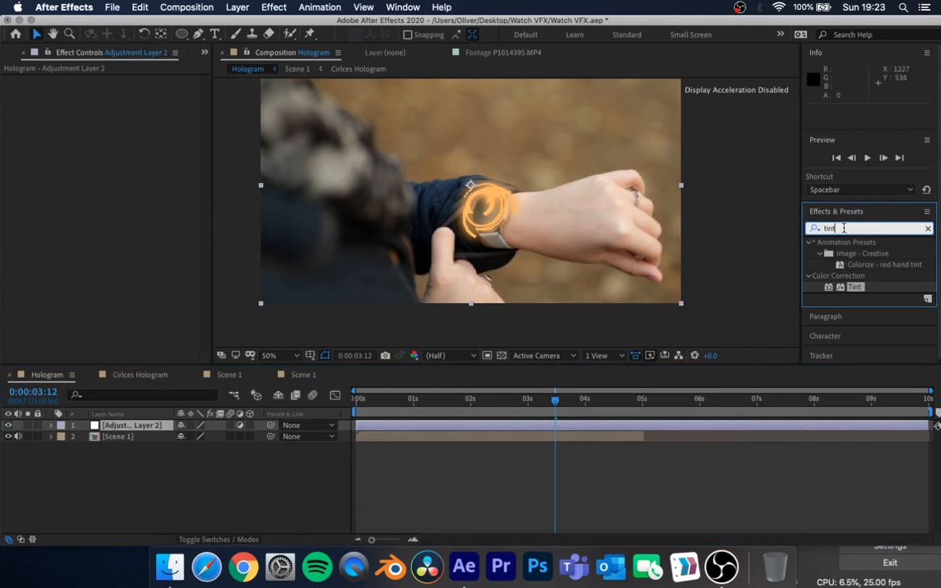
{"action": "type", "text": "curves"}
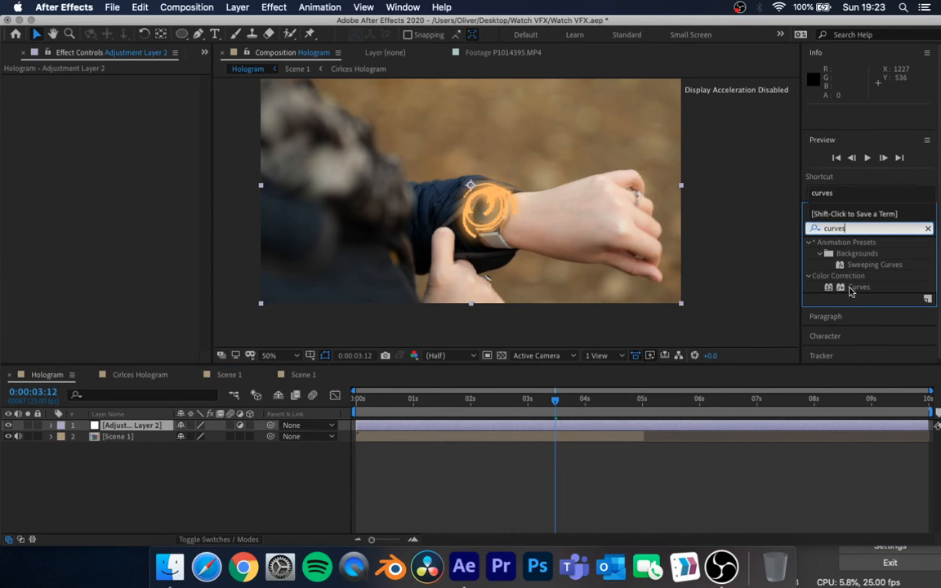
{"action": "left_click_drag", "start_coordinate": [850, 291], "coordinate": [144, 430]}
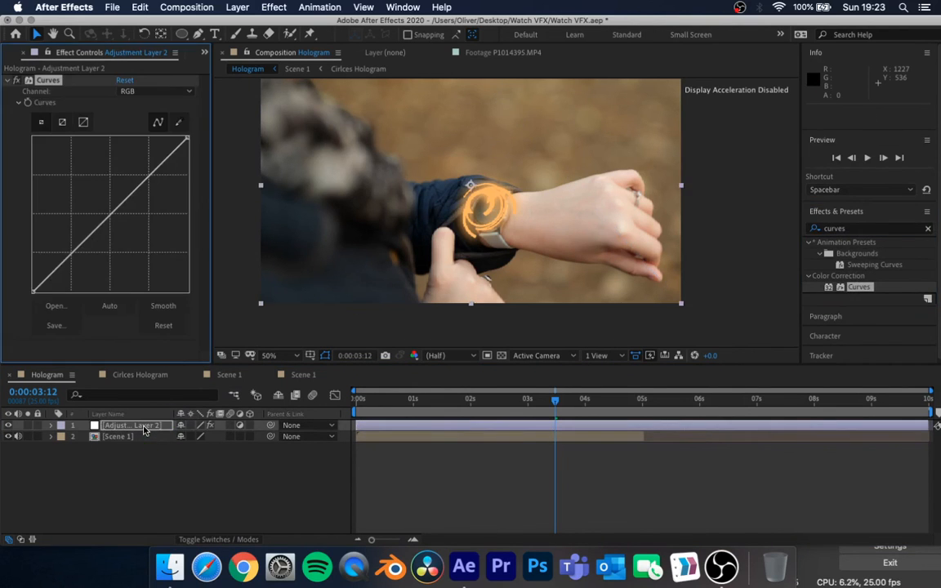
- Shape the RGB curve into a gentle S by raising the highlights and lowering the shadows for more contrast
{"action": "left_click_drag", "start_coordinate": [151, 174], "coordinate": [139, 169]}
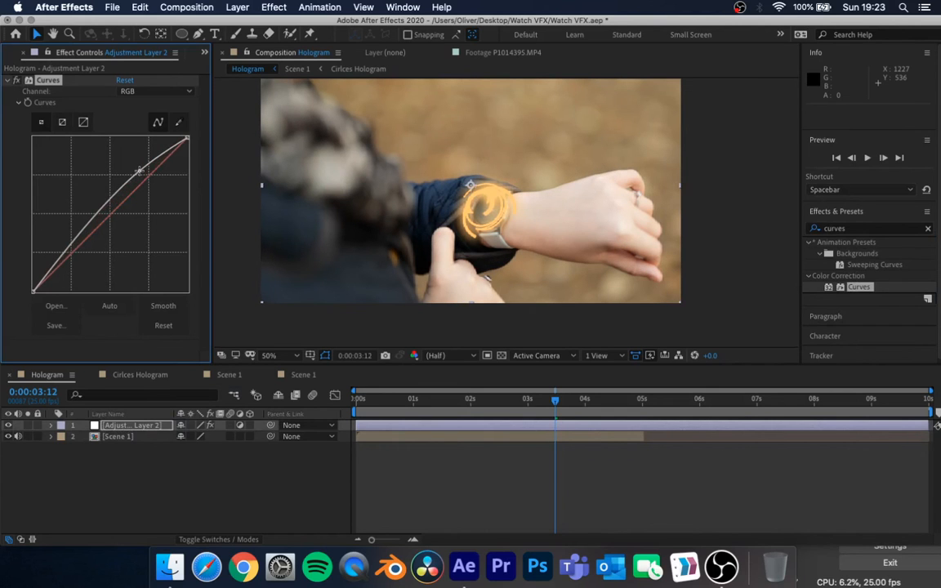
{"action": "left_click", "coordinate": [69, 256]}
{"action": "mouse_move", "coordinate": [68, 256]}
{"action": "left_mouse_down"}
{"action": "mouse_move", "coordinate": [77, 265]}
{"action": "mouse_move", "coordinate": [67, 266]}
{"action": "left_mouse_up"}
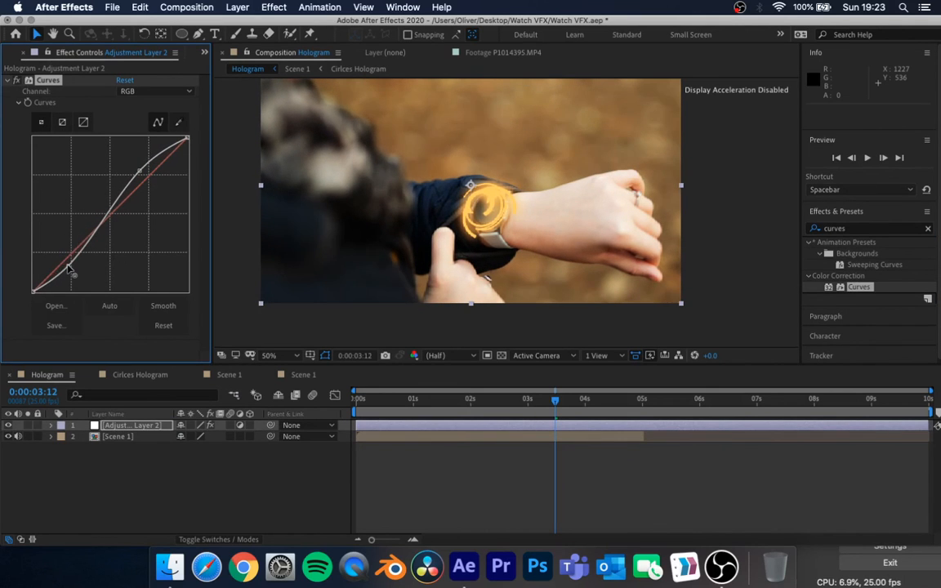
{"action": "mouse_move", "coordinate": [140, 171]}
{"action": "left_mouse_down"}
{"action": "mouse_move", "coordinate": [145, 177]}
{"action": "mouse_move", "coordinate": [142, 169]}
{"action": "left_mouse_up"}
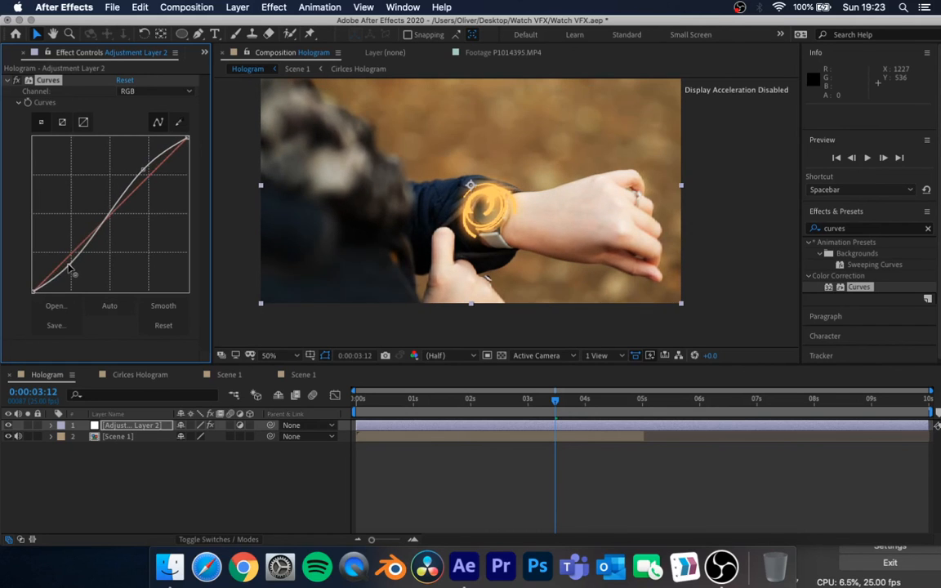
- Play the graded Hologram composition from the start and stop at about 0:00:03:08
{"action": "left_click", "coordinate": [95, 482]}
{"action": "key", "text": "space"}
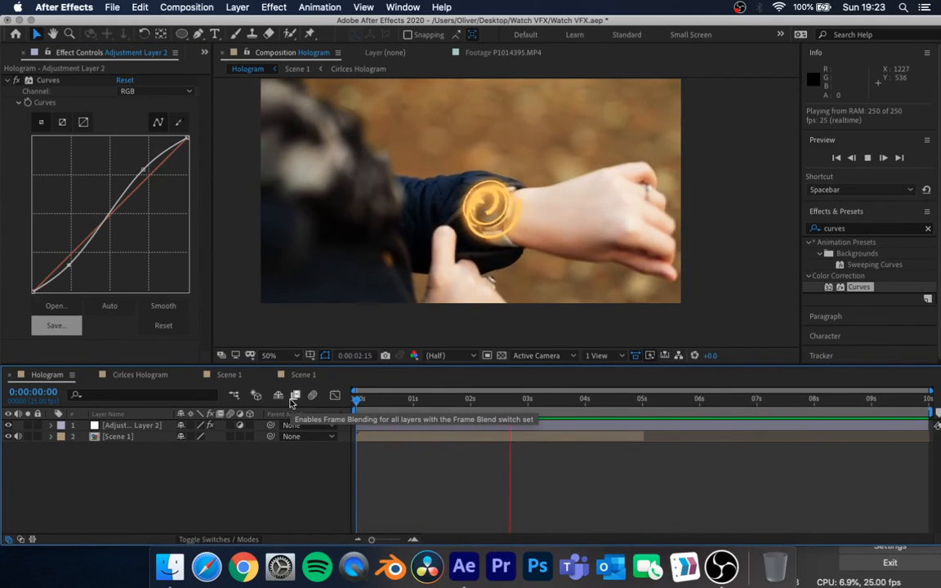
{"action": "key", "text": "space"}
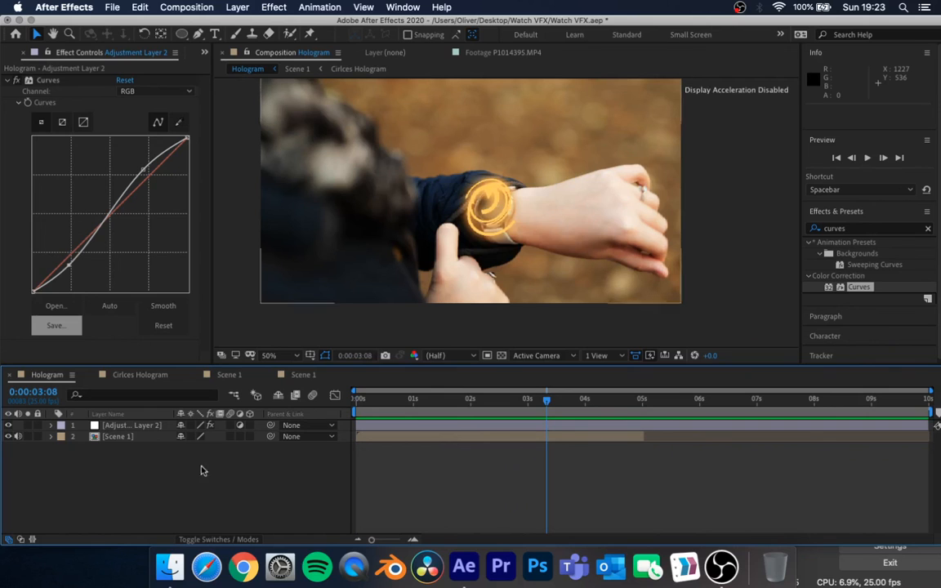
- Add a second adjustment layer on top of the stack and apply the Curves effect to it
{"action": "right_click", "coordinate": [197, 485]}
{"action": "mouse_move", "coordinate": [276, 399]}
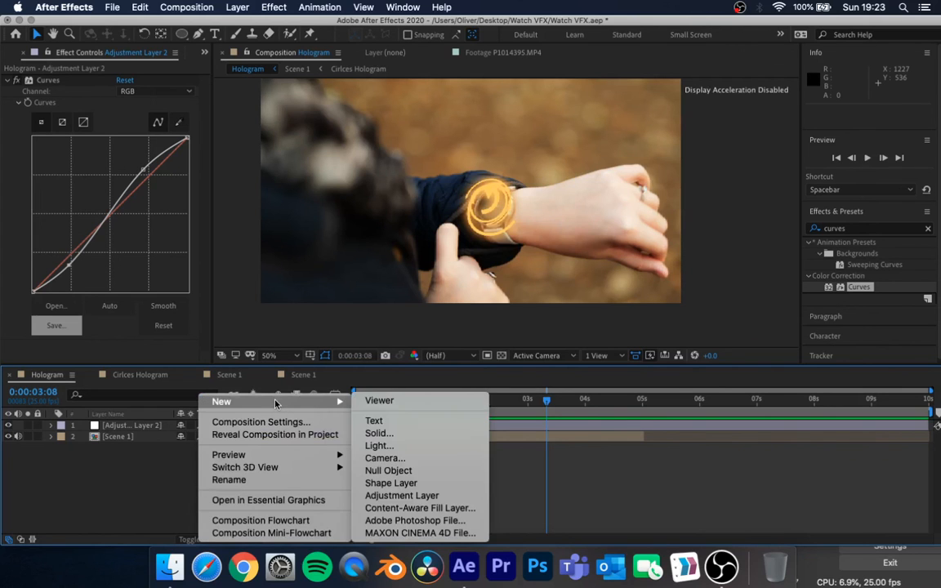
{"action": "left_click", "coordinate": [415, 498]}
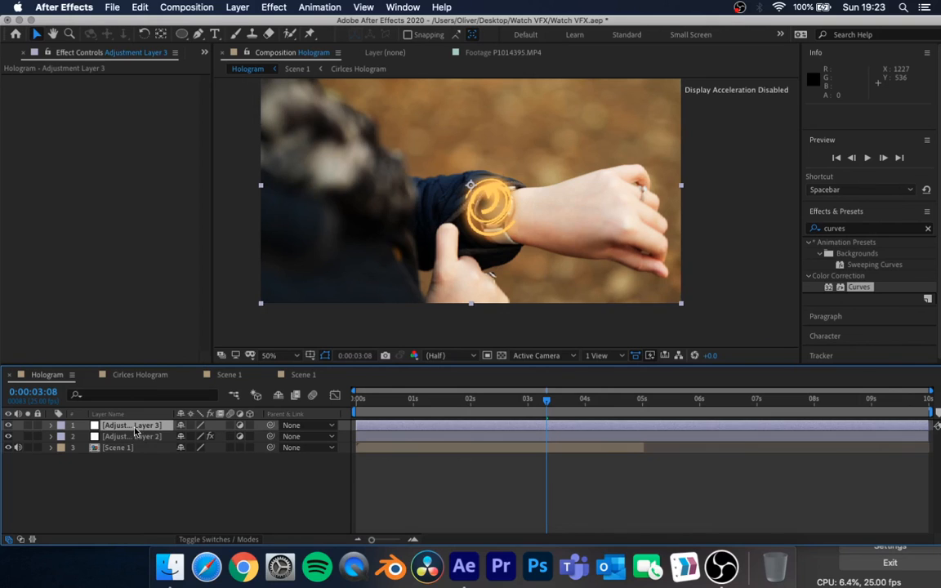
{"action": "left_click", "coordinate": [855, 230]}
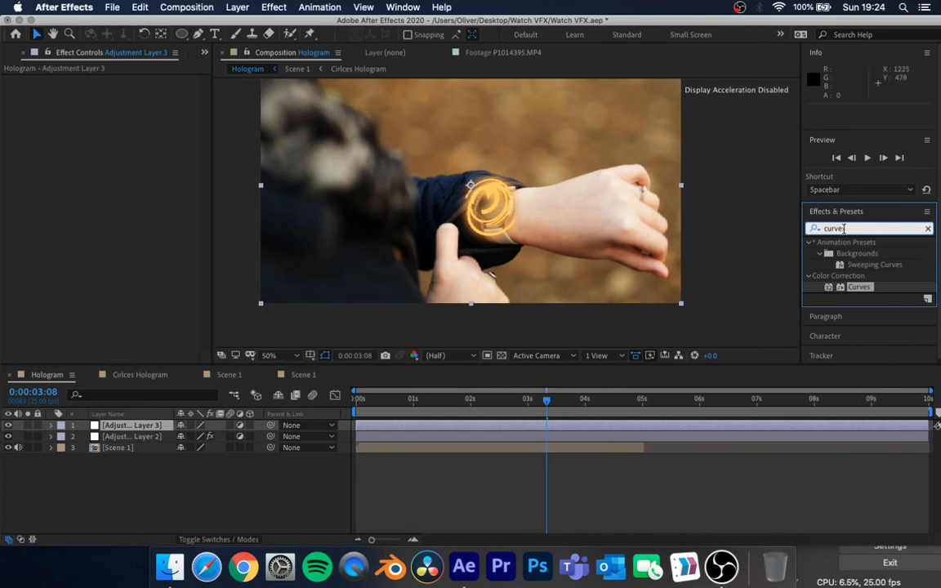
{"action": "left_click_drag", "start_coordinate": [859, 290], "coordinate": [159, 428]}
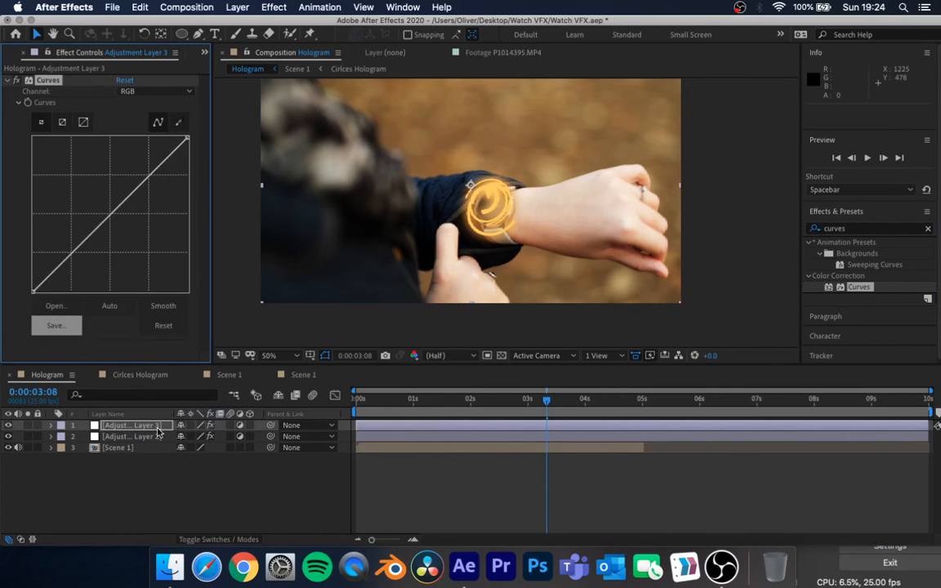
- Lift the black point of the second adjustment layer's RGB curve and pull down the shadows next to it for a faded look
{"action": "left_click_drag", "start_coordinate": [34, 290], "coordinate": [29, 284]}
{"action": "left_click_drag", "start_coordinate": [44, 244], "coordinate": [47, 273]}
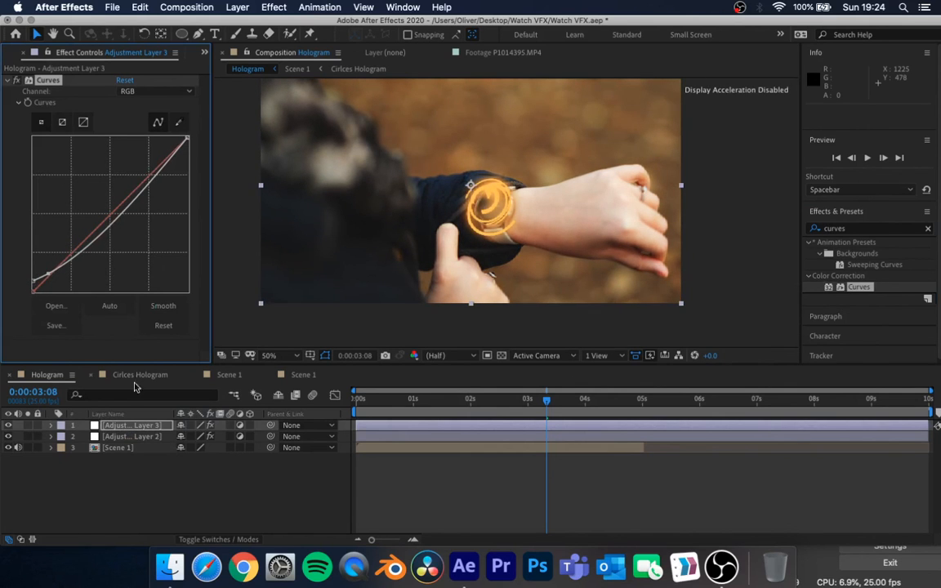
{"action": "left_click", "coordinate": [107, 475]}
- Duplicate the top adjustment layer and reset the copy's Curves effect to a straight line
{"action": "left_click", "coordinate": [123, 426]}
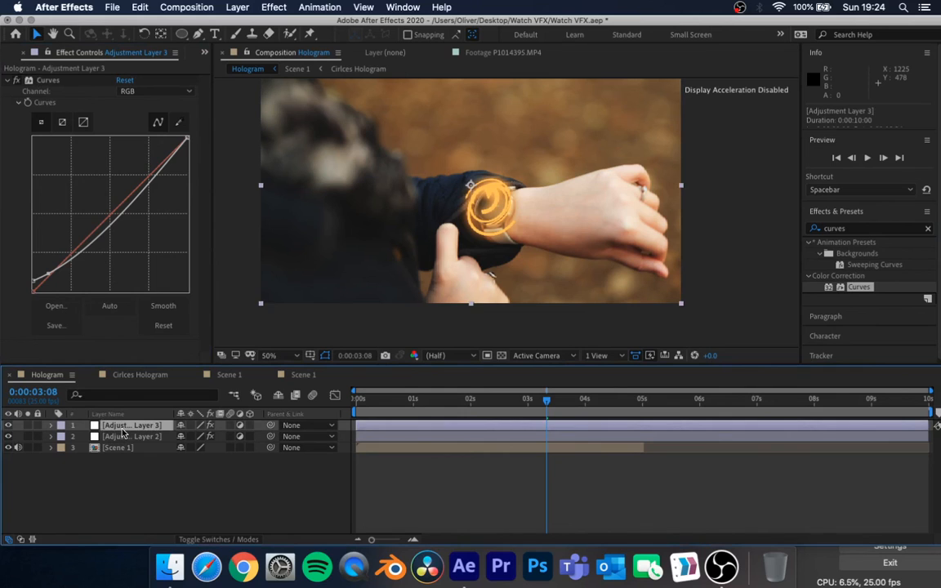
{"action": "key", "text": "super+d"}
{"action": "left_click", "coordinate": [124, 80]}
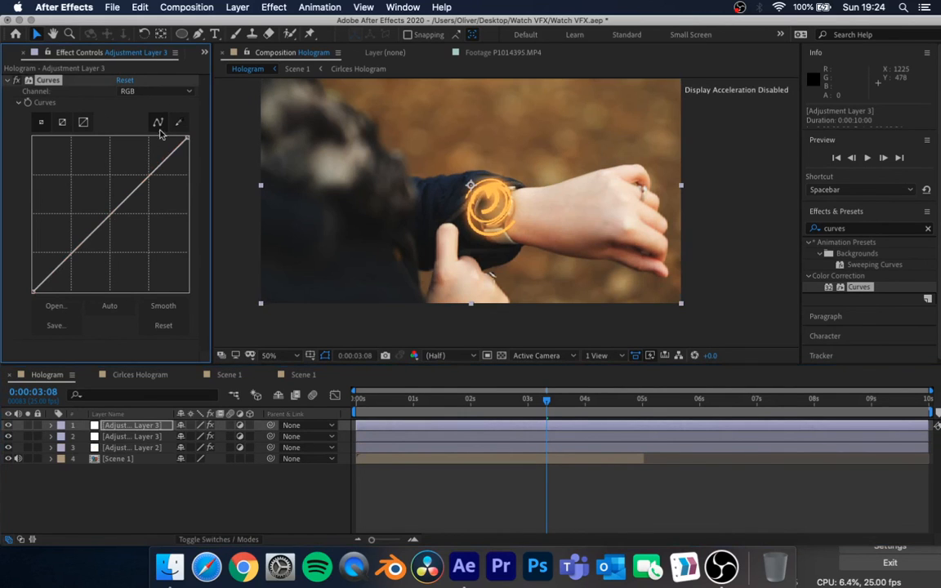
- Raise the midtones of the Blue channel curve slightly on the topmost adjustment layer
{"action": "left_click", "coordinate": [130, 91]}
{"action": "left_click", "coordinate": [141, 117]}
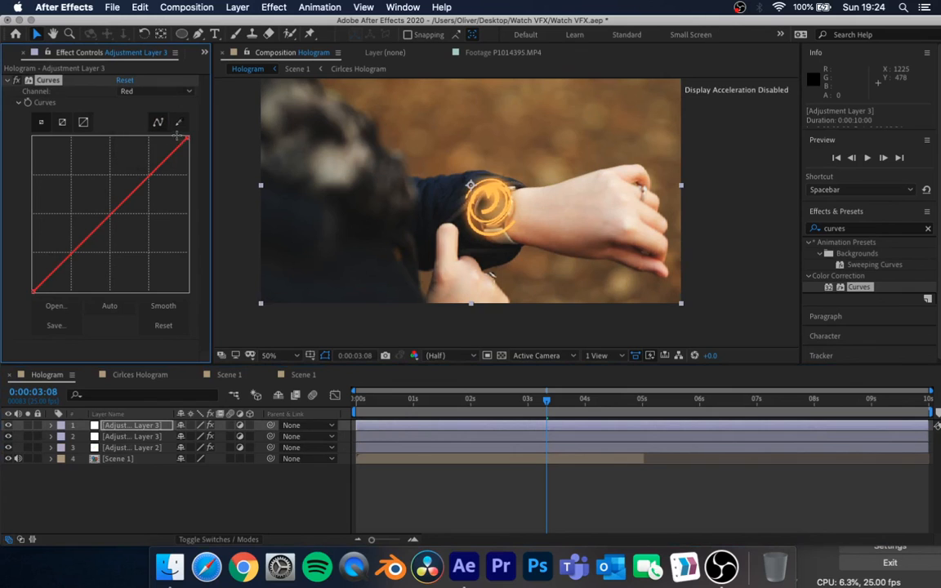
{"action": "mouse_move", "coordinate": [185, 139]}
{"action": "left_mouse_down"}
{"action": "mouse_move", "coordinate": [189, 130]}
{"action": "mouse_move", "coordinate": [199, 156]}
{"action": "mouse_move", "coordinate": [199, 139]}
{"action": "left_mouse_up"}
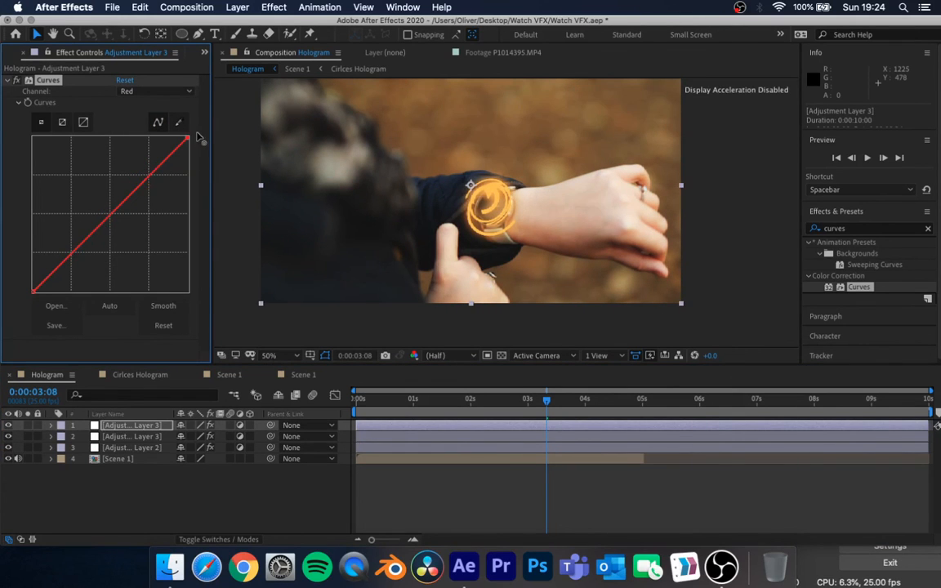
{"action": "left_click", "coordinate": [167, 92]}
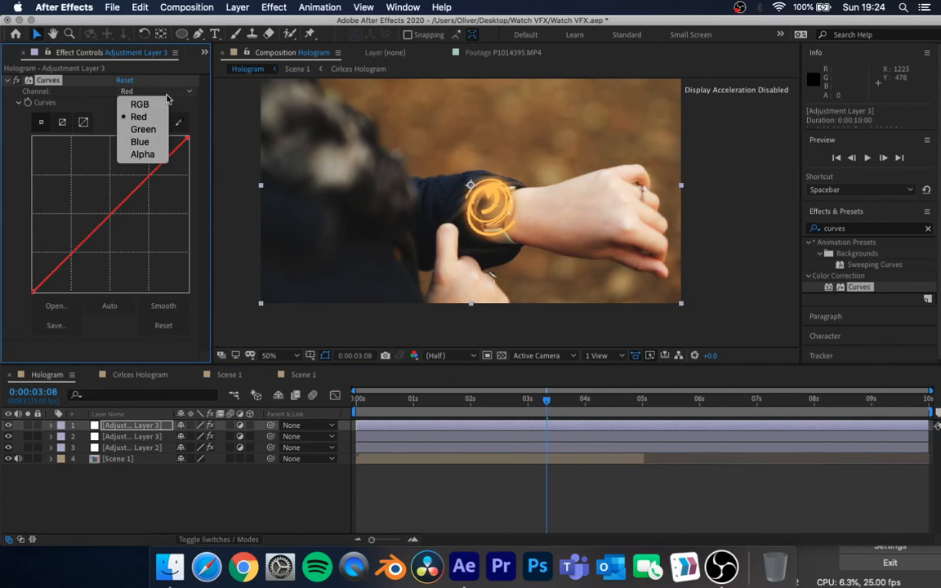
{"action": "left_click", "coordinate": [151, 142]}
{"action": "left_click_drag", "start_coordinate": [115, 228], "coordinate": [94, 217]}
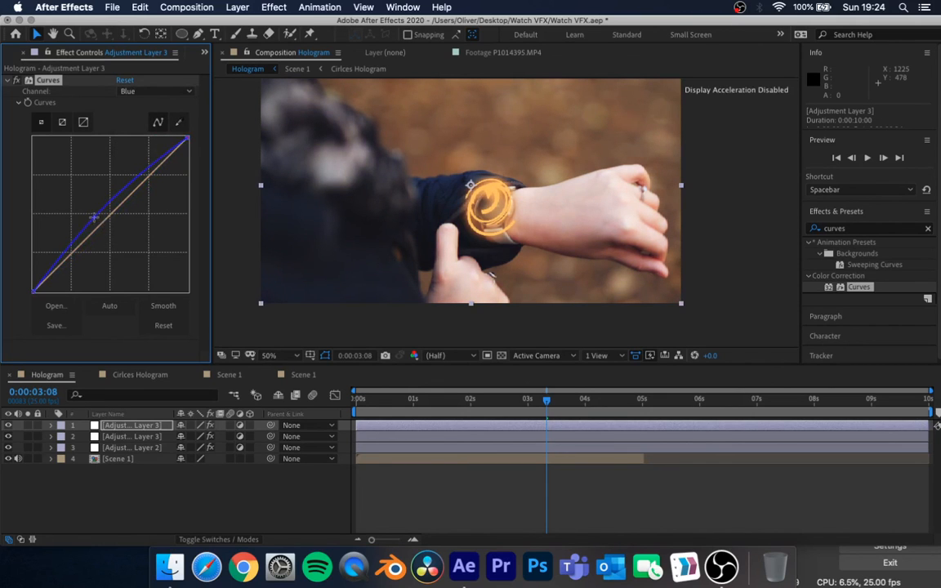
- Toggle the blue Curves adjustment layer to compare the grade, and scrub the Hologram composition to 0:00:02:13
{"action": "left_click", "coordinate": [158, 500]}
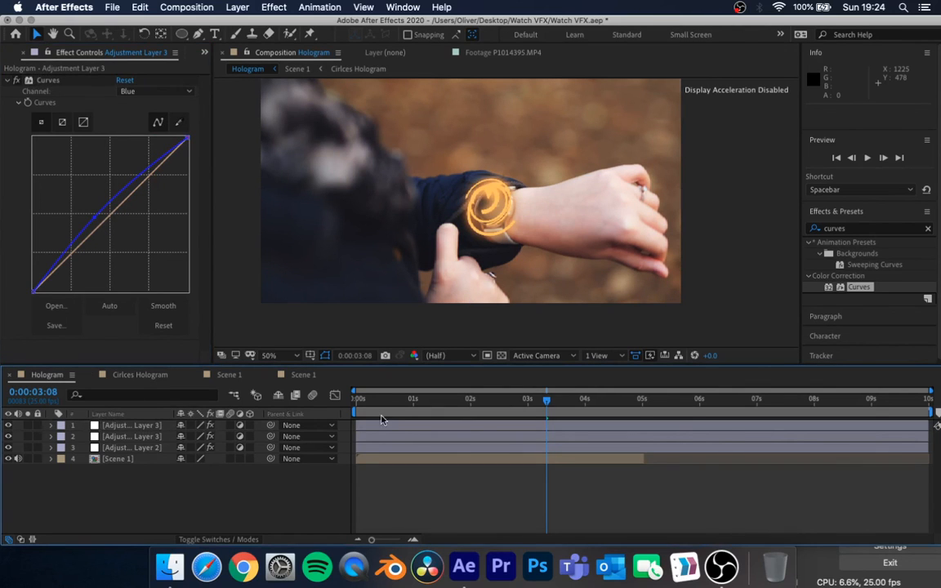
{"action": "mouse_move", "coordinate": [9, 426]}
{"action": "left_mouse_down"}
{"action": "mouse_move", "coordinate": [11, 447]}
{"action": "mouse_move", "coordinate": [8, 425]}
{"action": "left_mouse_up"}
{"action": "left_click_drag", "start_coordinate": [358, 399], "coordinate": [499, 360]}
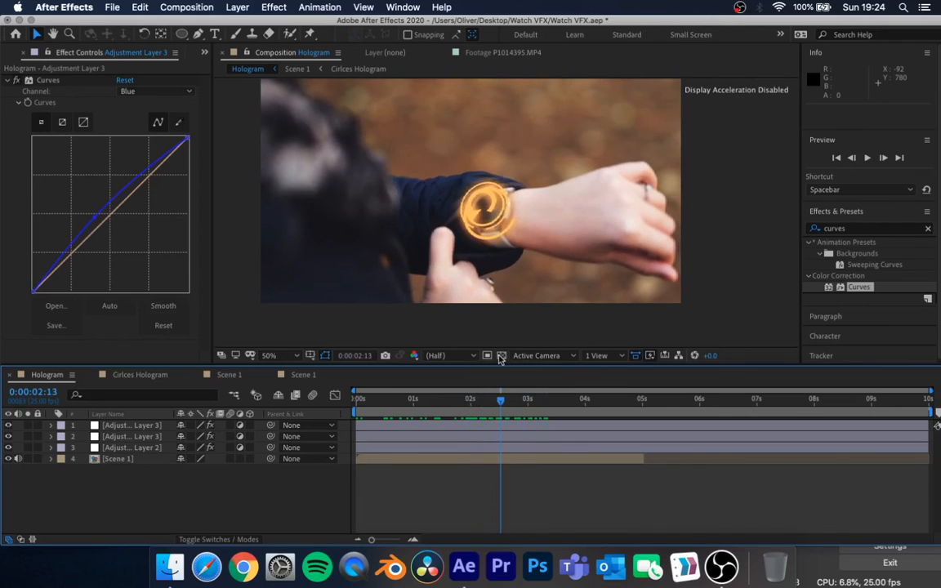
- In the Cirlces Hologram composition, recolour only layer 2 to a light red, creating a new solid for it
{"action": "left_click", "coordinate": [153, 377]}
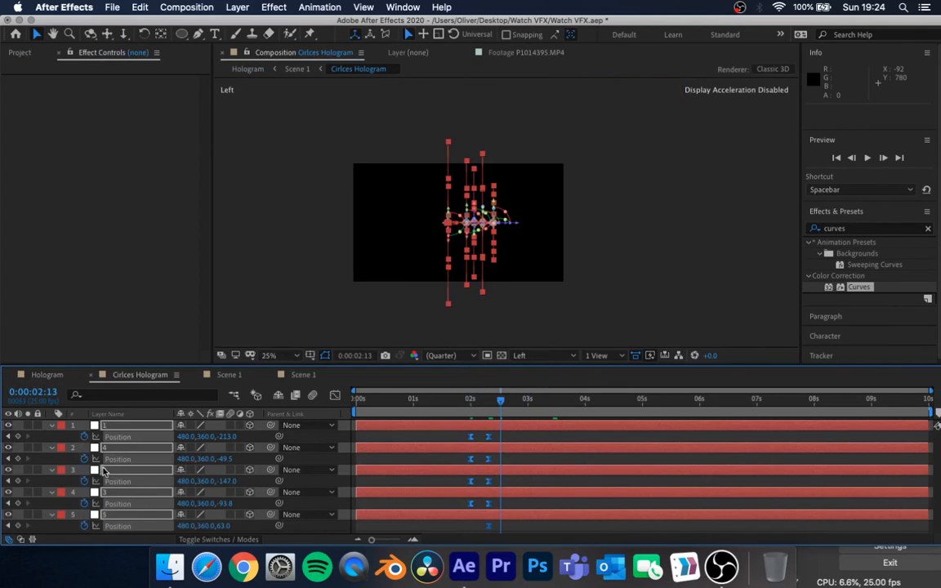
{"action": "left_click", "coordinate": [129, 475]}
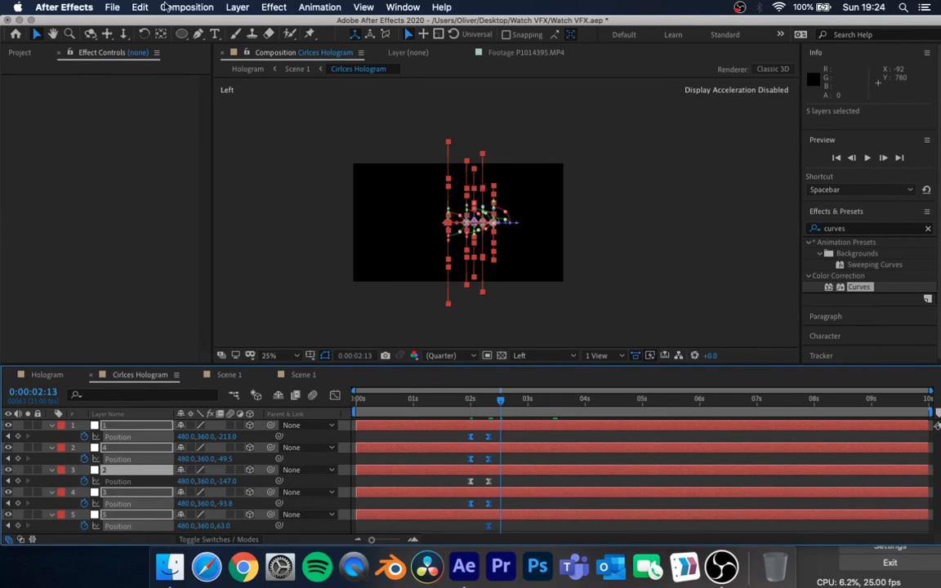
{"action": "left_click", "coordinate": [235, 8]}
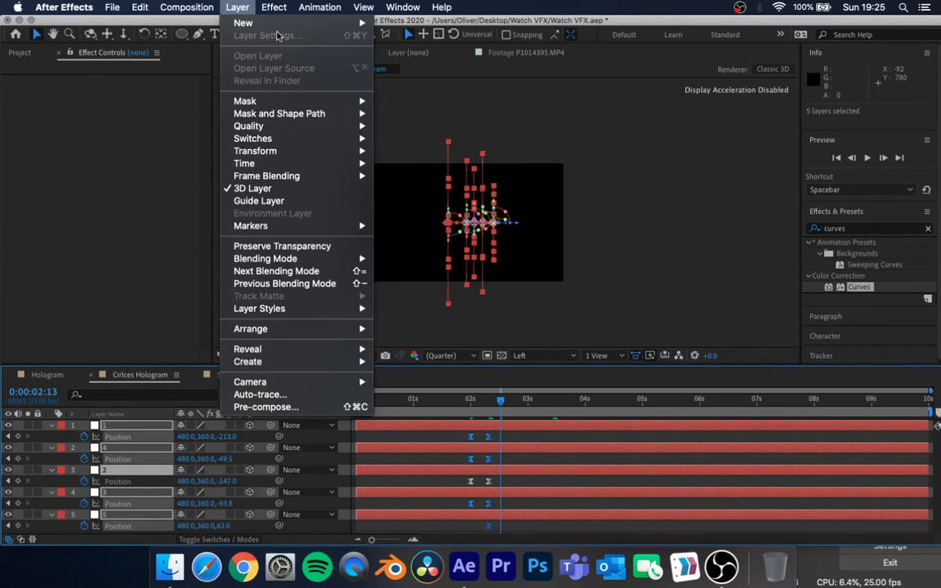
{"action": "mouse_move", "coordinate": [168, 9]}
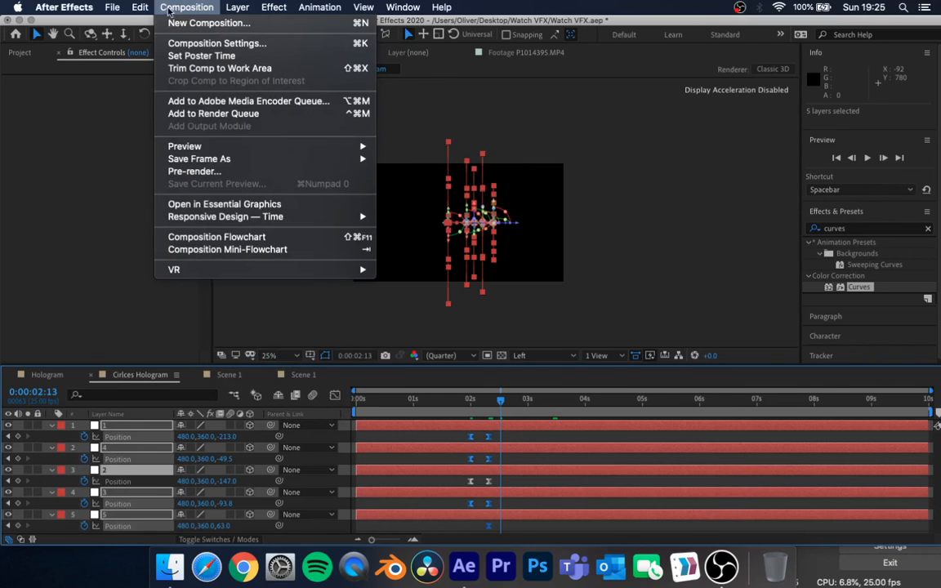
{"action": "mouse_move", "coordinate": [229, 7]}
{"action": "mouse_move", "coordinate": [136, 8]}
{"action": "left_click", "coordinate": [131, 495]}
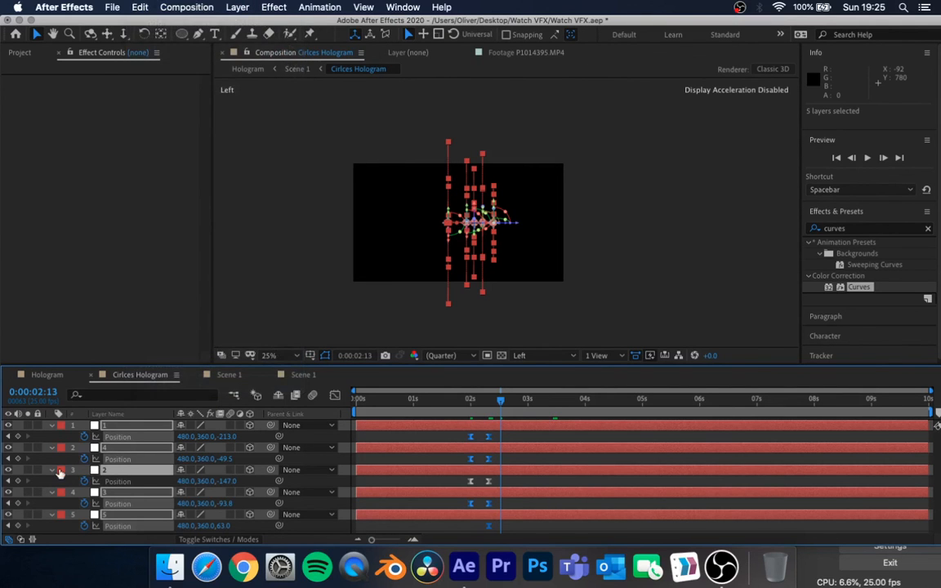
{"action": "left_click", "coordinate": [59, 461]}
{"action": "left_click", "coordinate": [116, 480]}
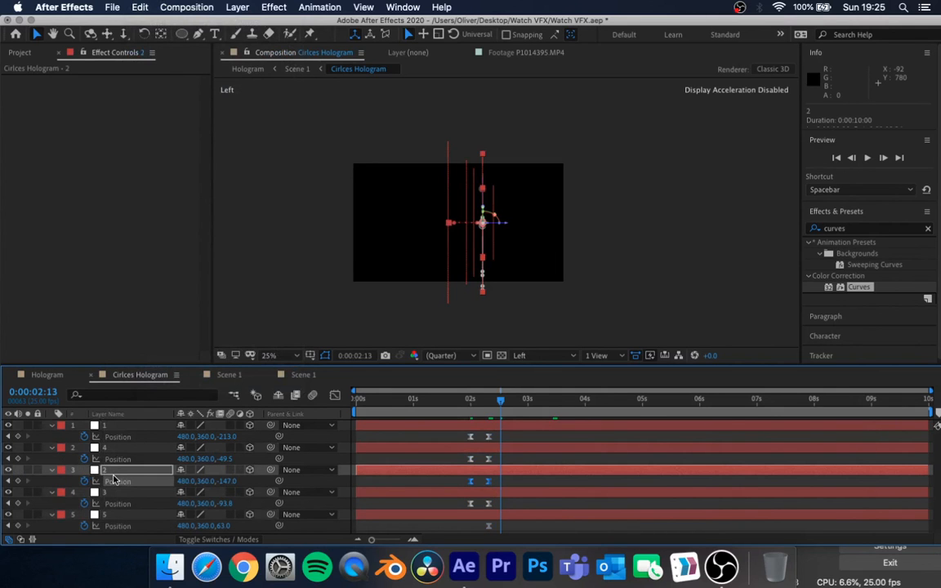
{"action": "left_click", "coordinate": [232, 7]}
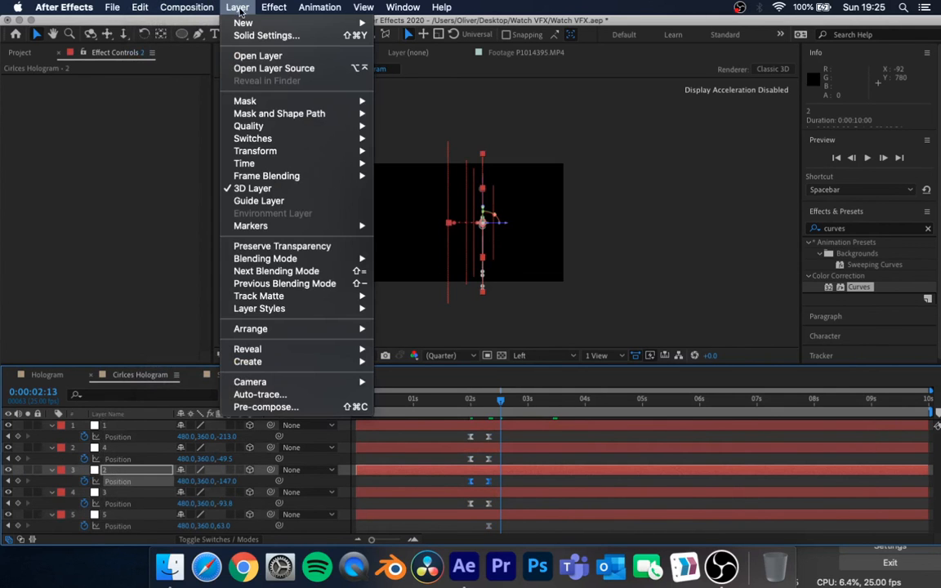
{"action": "left_click", "coordinate": [256, 36]}
{"action": "left_click", "coordinate": [466, 350]}
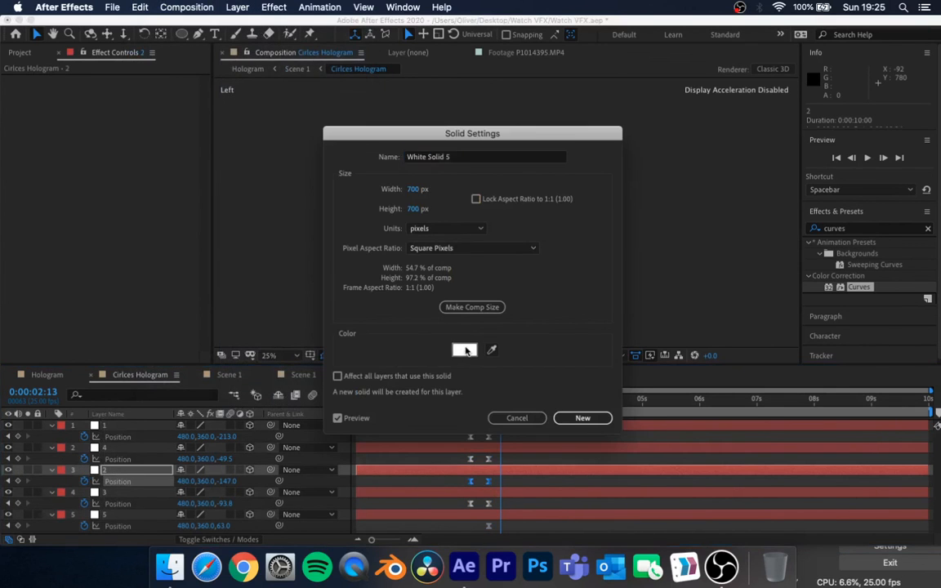
{"action": "mouse_move", "coordinate": [189, 187]}
{"action": "left_mouse_down"}
{"action": "mouse_move", "coordinate": [199, 164]}
{"action": "mouse_move", "coordinate": [213, 168]}
{"action": "left_mouse_up"}
{"action": "left_click", "coordinate": [435, 184]}
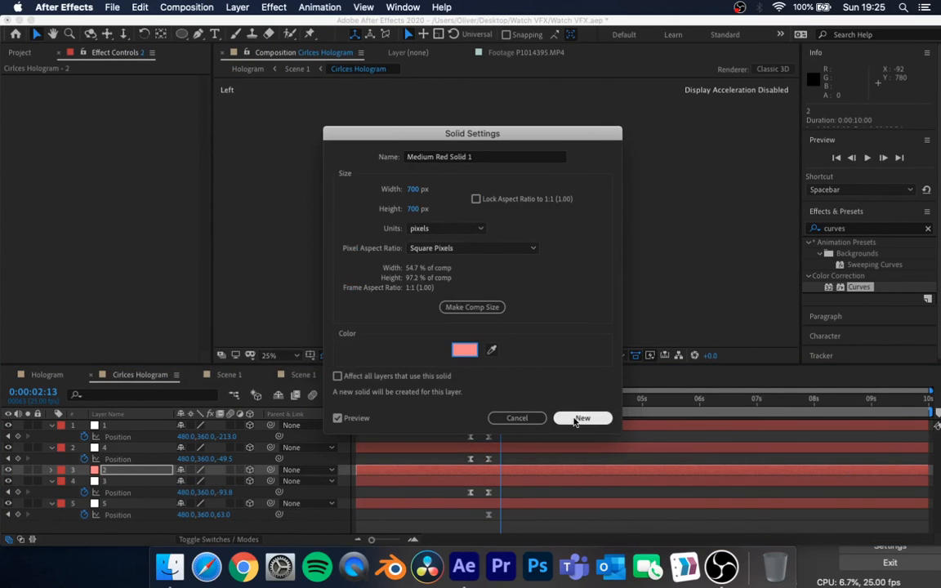
{"action": "left_click", "coordinate": [578, 419]}
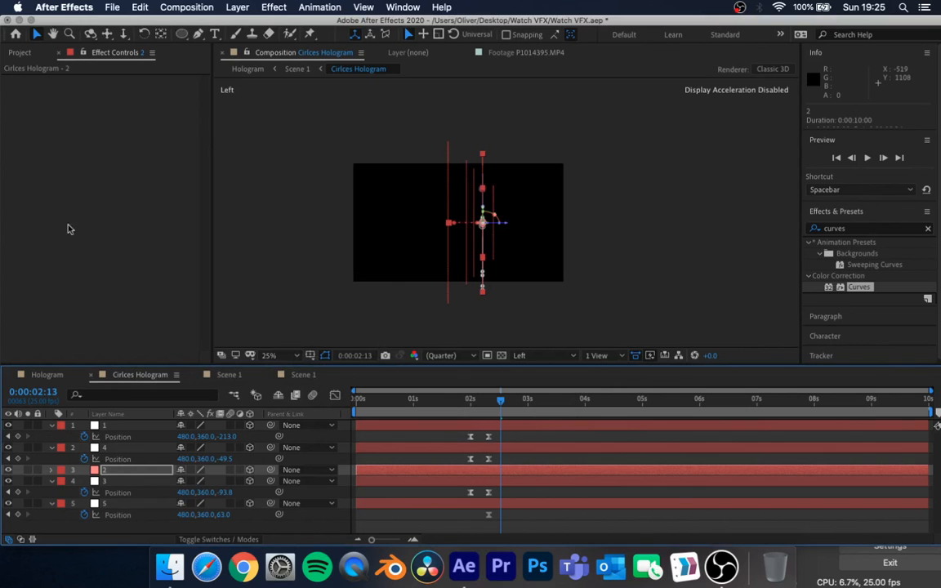
- Preview the Hologram composition close up on the watch from 0:00:02:13 to 0:00:04:02, and glance at the Scene 1 composition containing the full hologram
{"action": "left_click", "coordinate": [36, 375]}
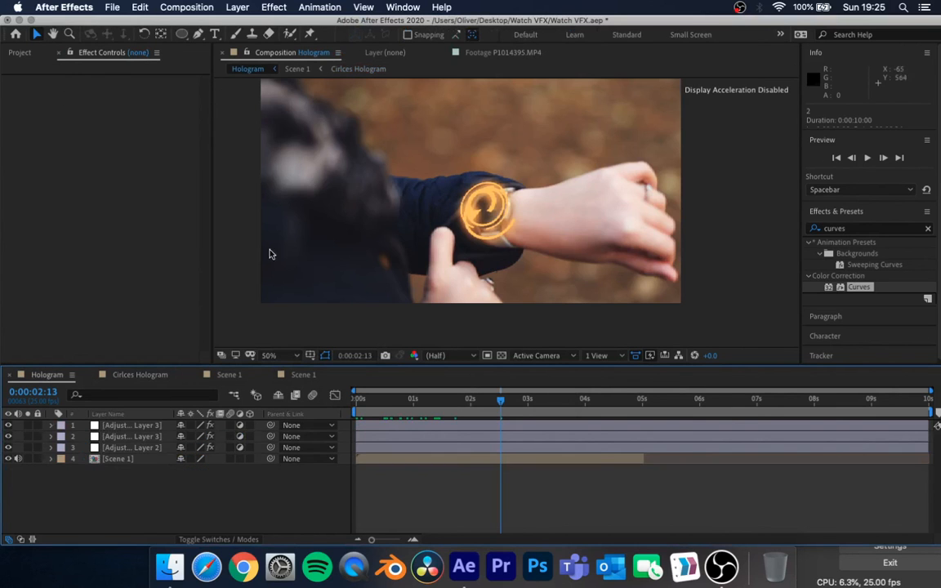
{"action": "scroll", "coordinate": [479, 206], "scroll_direction": "up", "scroll_amount": 5}
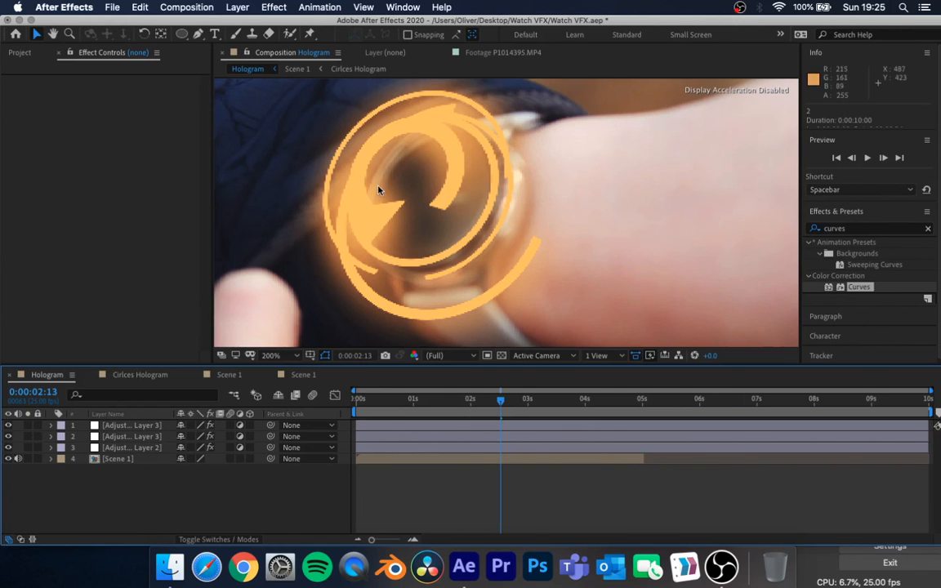
{"action": "scroll", "coordinate": [503, 216], "scroll_direction": "down", "scroll_amount": 2}
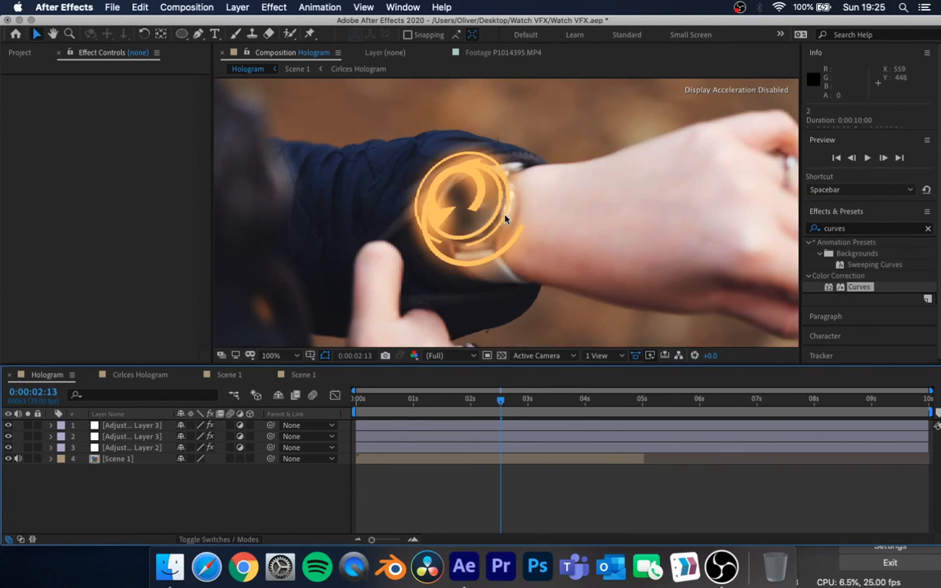
{"action": "key", "text": "space"}
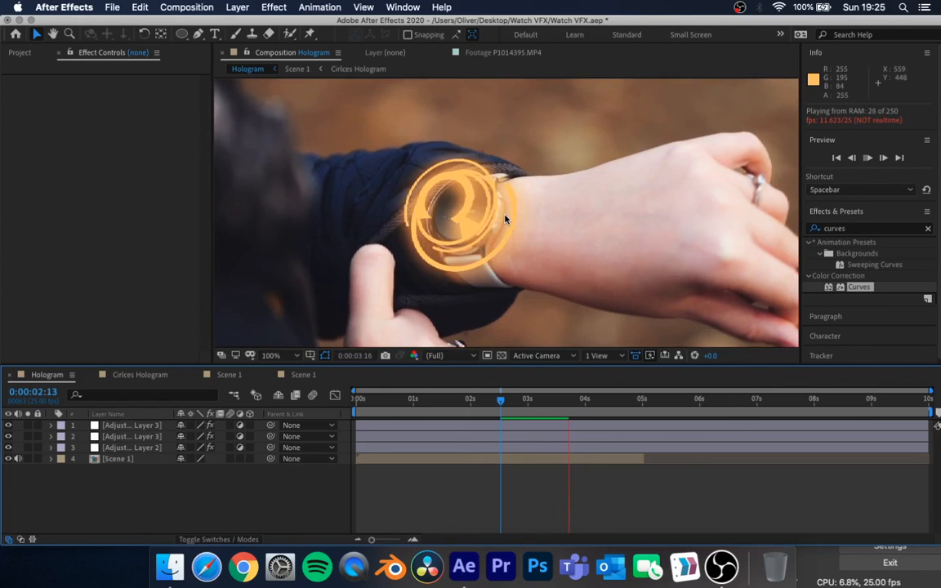
{"action": "key", "text": "space"}
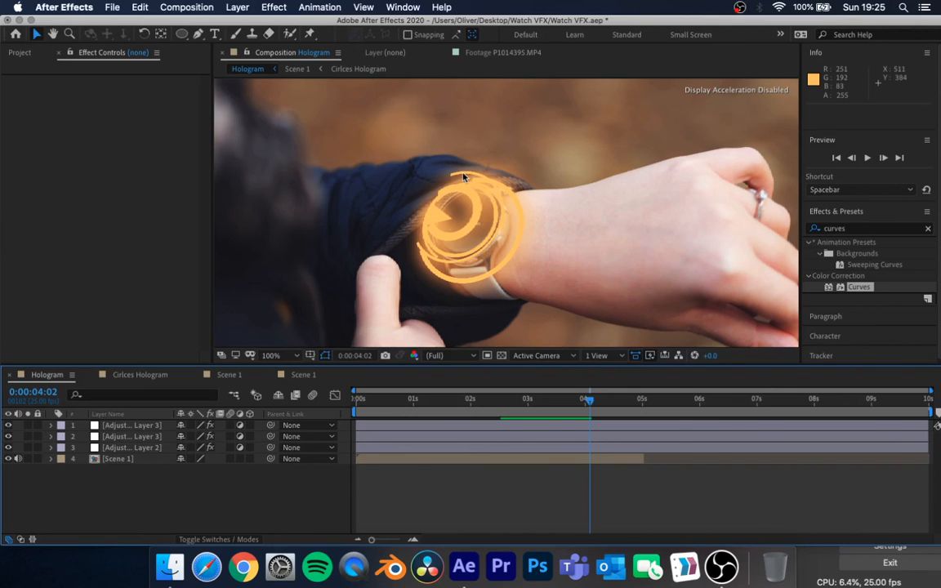
{"action": "left_click", "coordinate": [245, 375]}
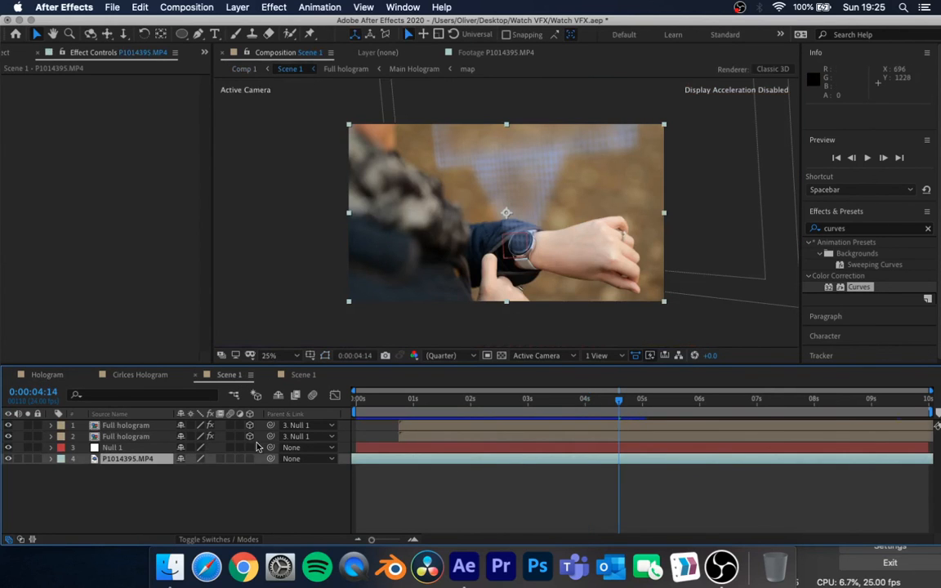
{"action": "left_click", "coordinate": [67, 376]}
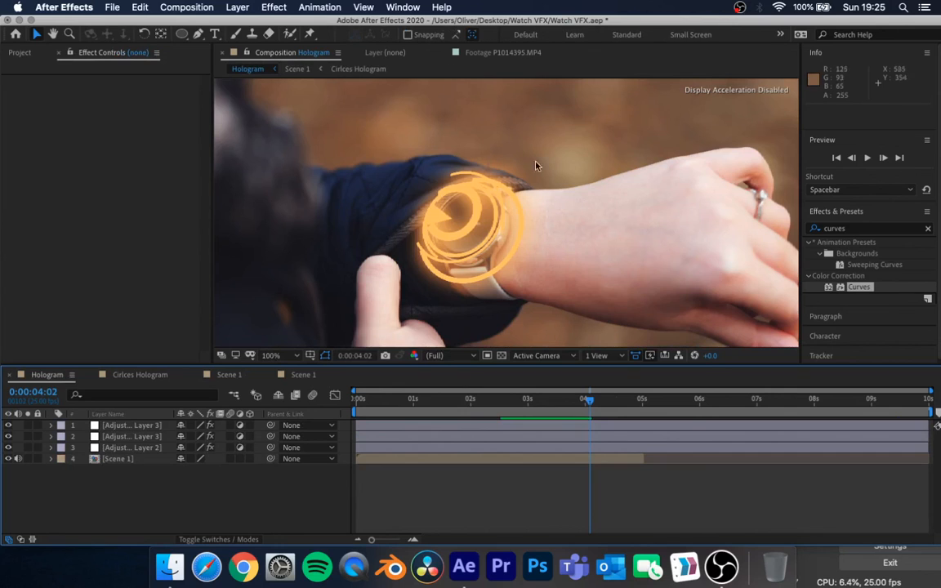